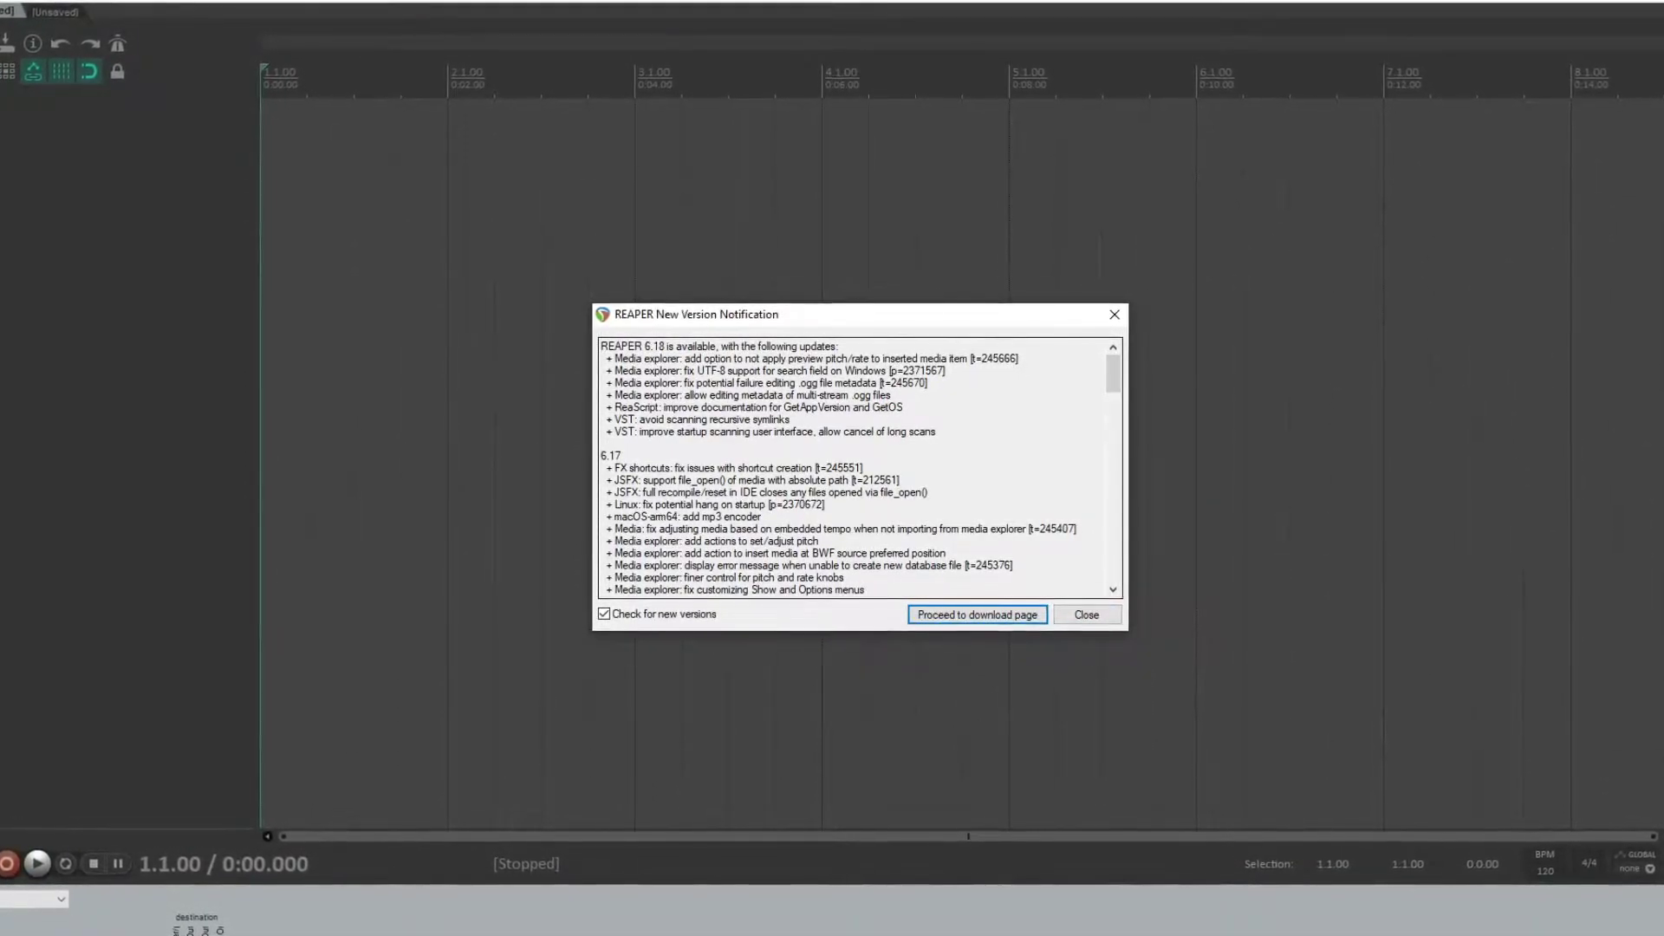
Step: Close the REAPER New Version Notification dialog
{"action": "left_click", "coordinate": [1079, 615]}
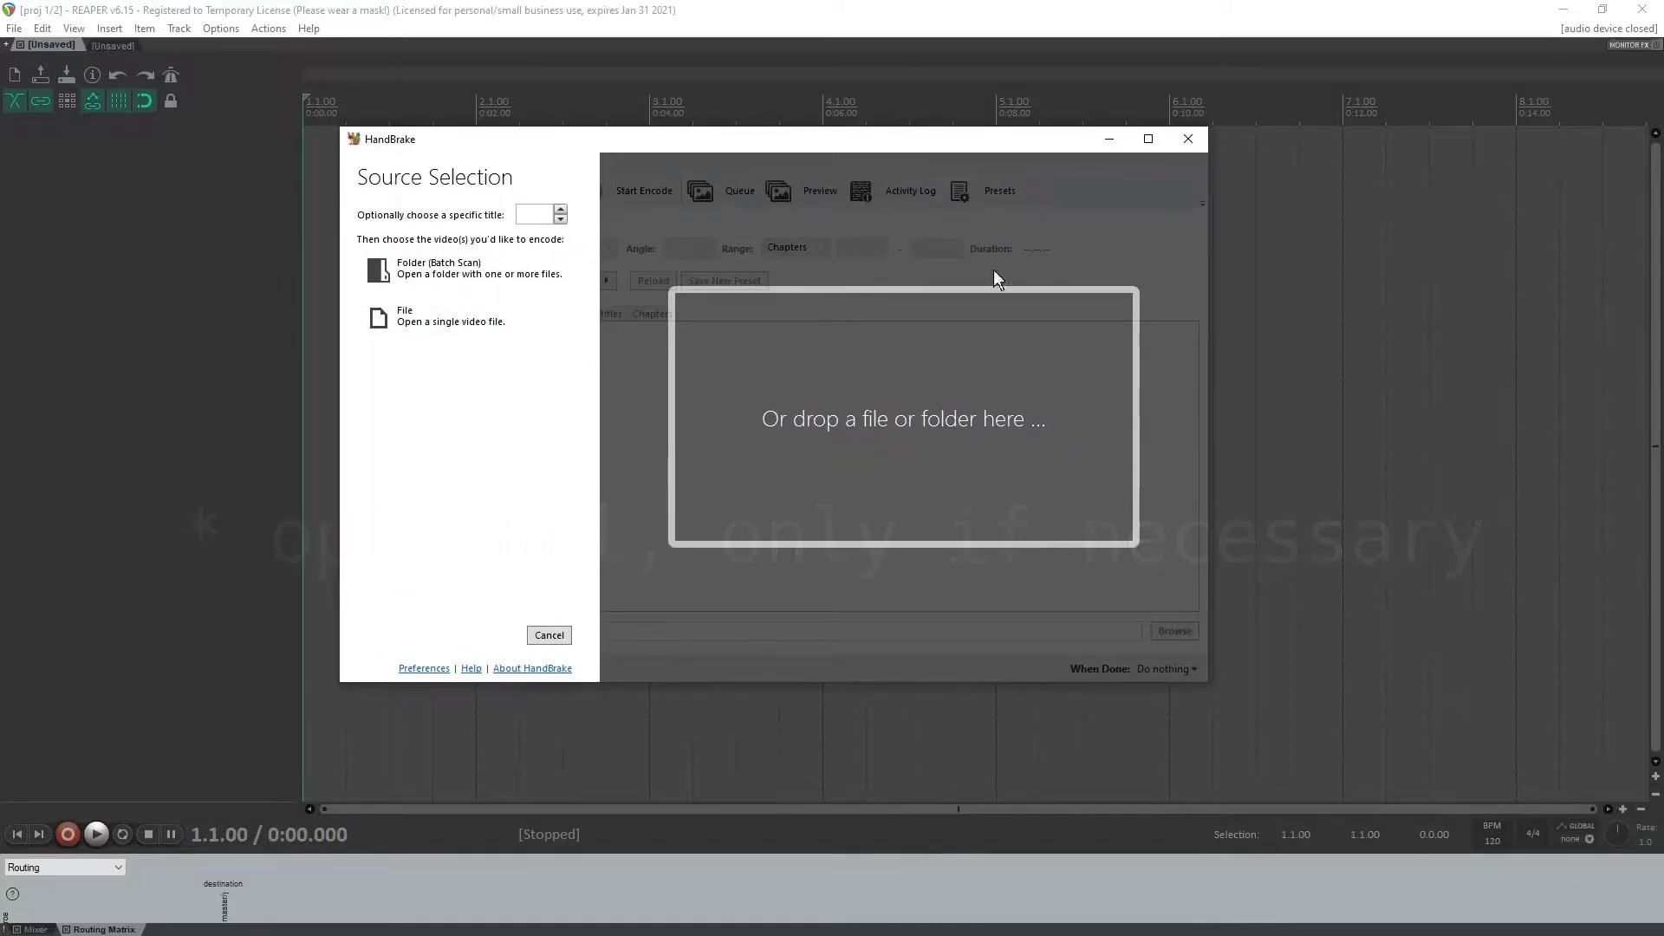
Step: Quit HandBrake without picking a source and bring up File Explorer on D:\REC
{"action": "left_click", "coordinate": [1189, 139]}
{"action": "key", "text": "super+e"}
{"action": "left_click_drag", "start_coordinate": [1038, 187], "coordinate": [993, 188]}
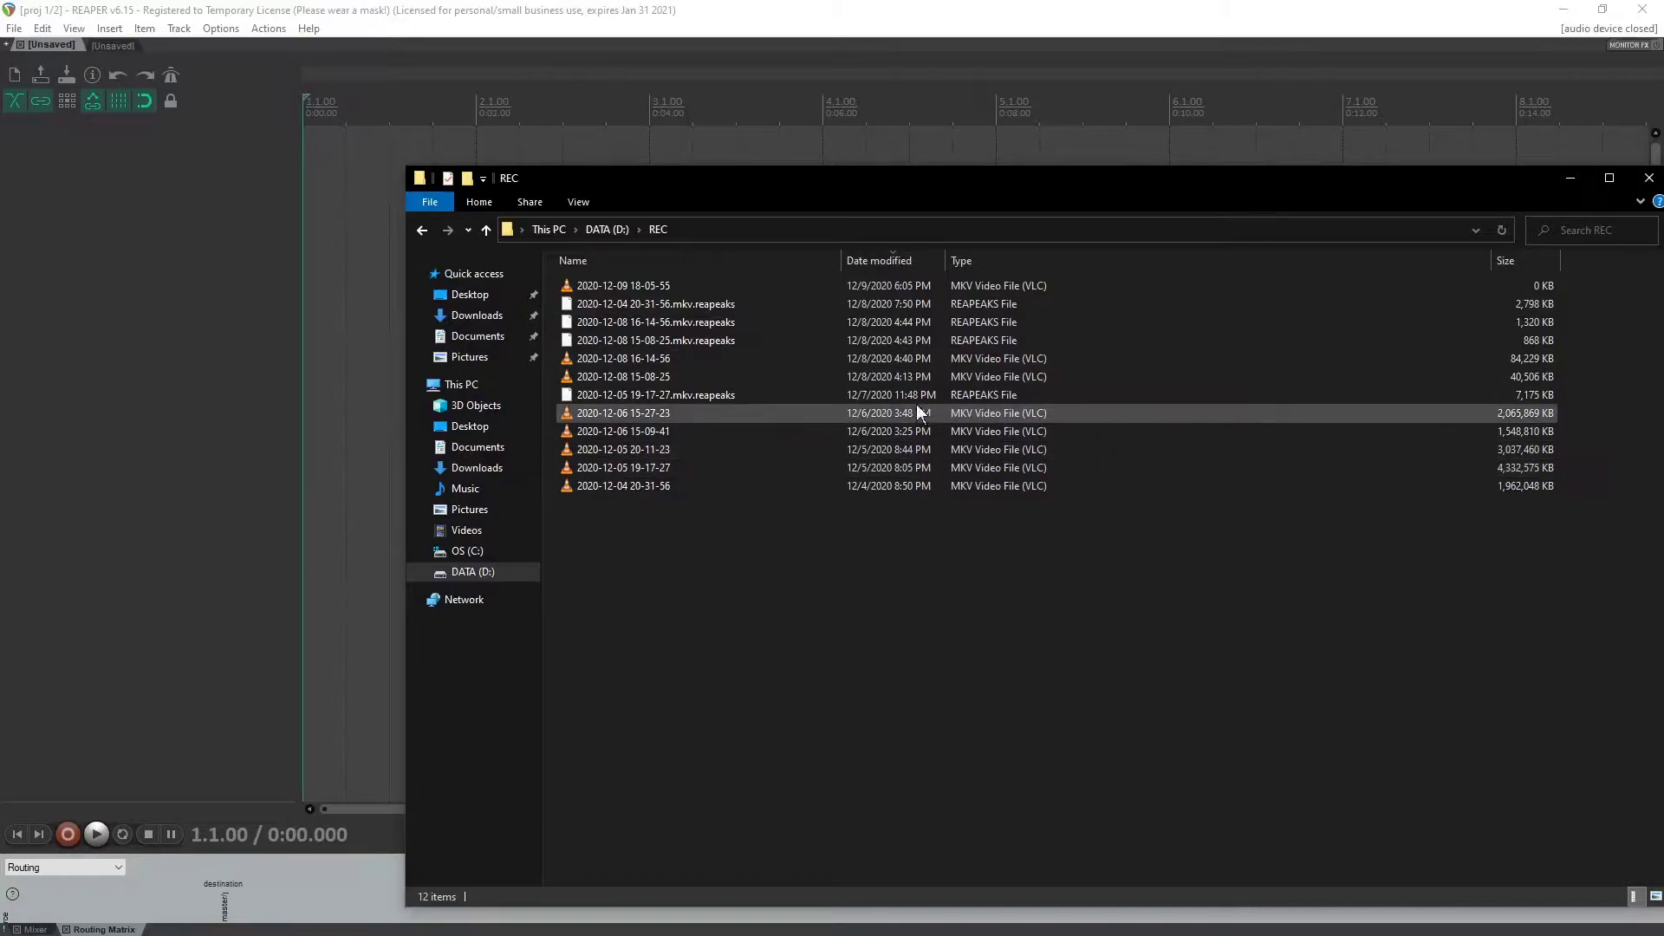
{"action": "left_click", "coordinate": [854, 413]}
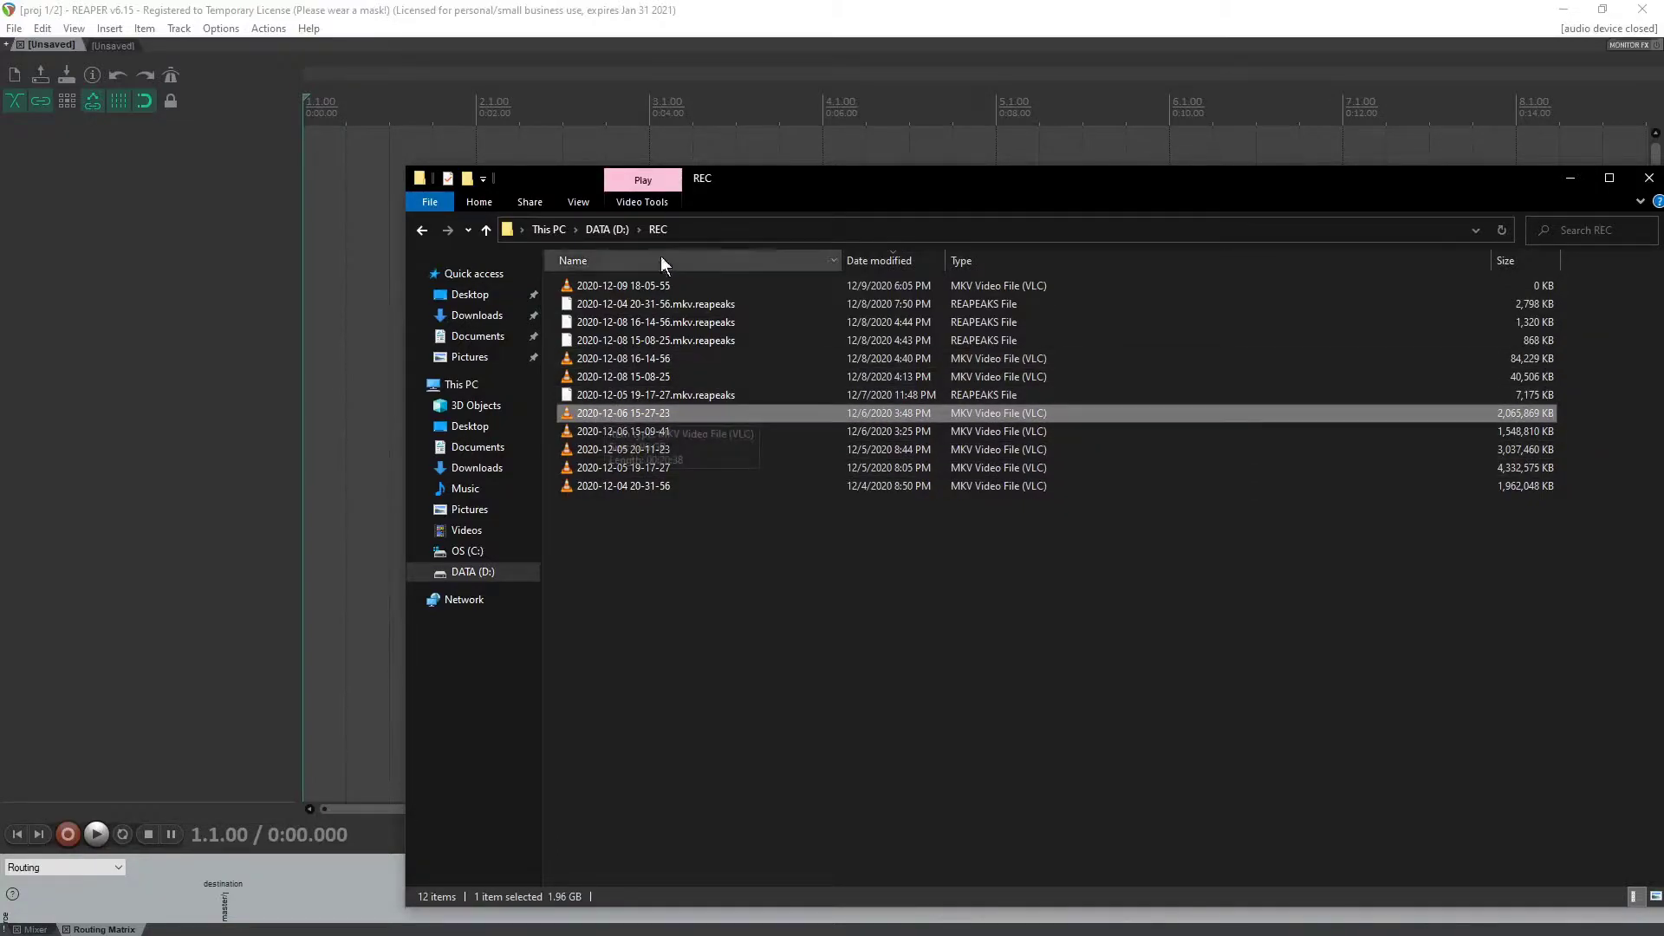
{"action": "left_click_drag", "start_coordinate": [720, 184], "coordinate": [925, 196]}
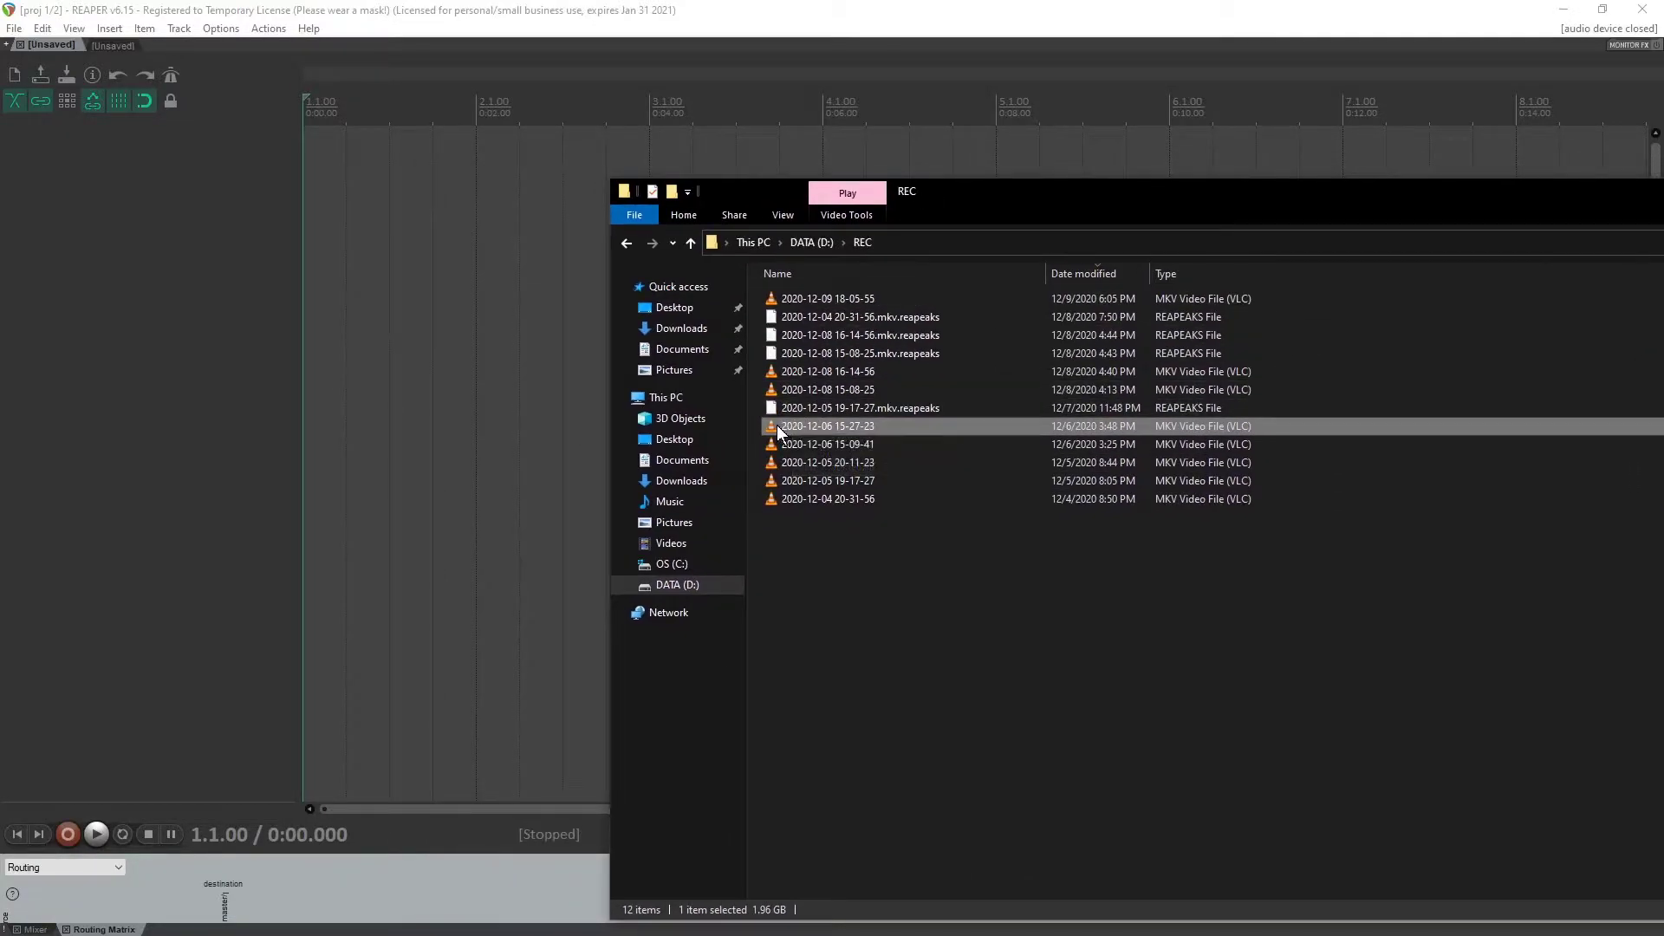
{"action": "left_click_drag", "start_coordinate": [779, 429], "coordinate": [303, 157]}
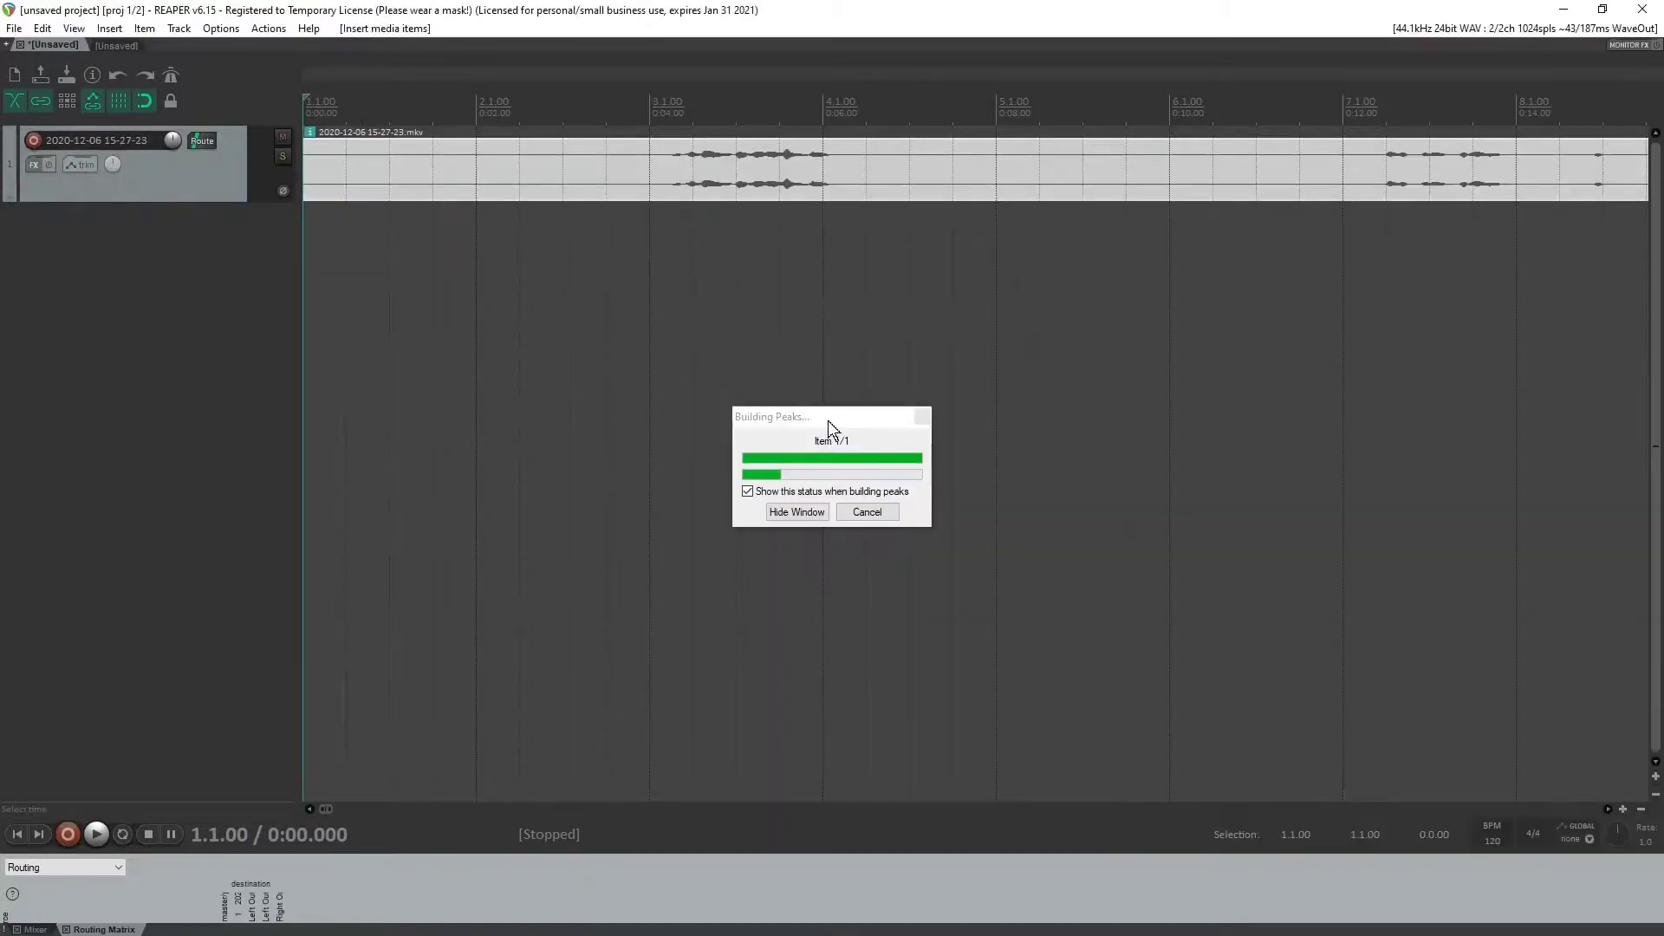
Step: Return to REAPER, zoom out to see the whole recording, and place the play position near 1:10
{"action": "key", "text": "alt+Tab"}
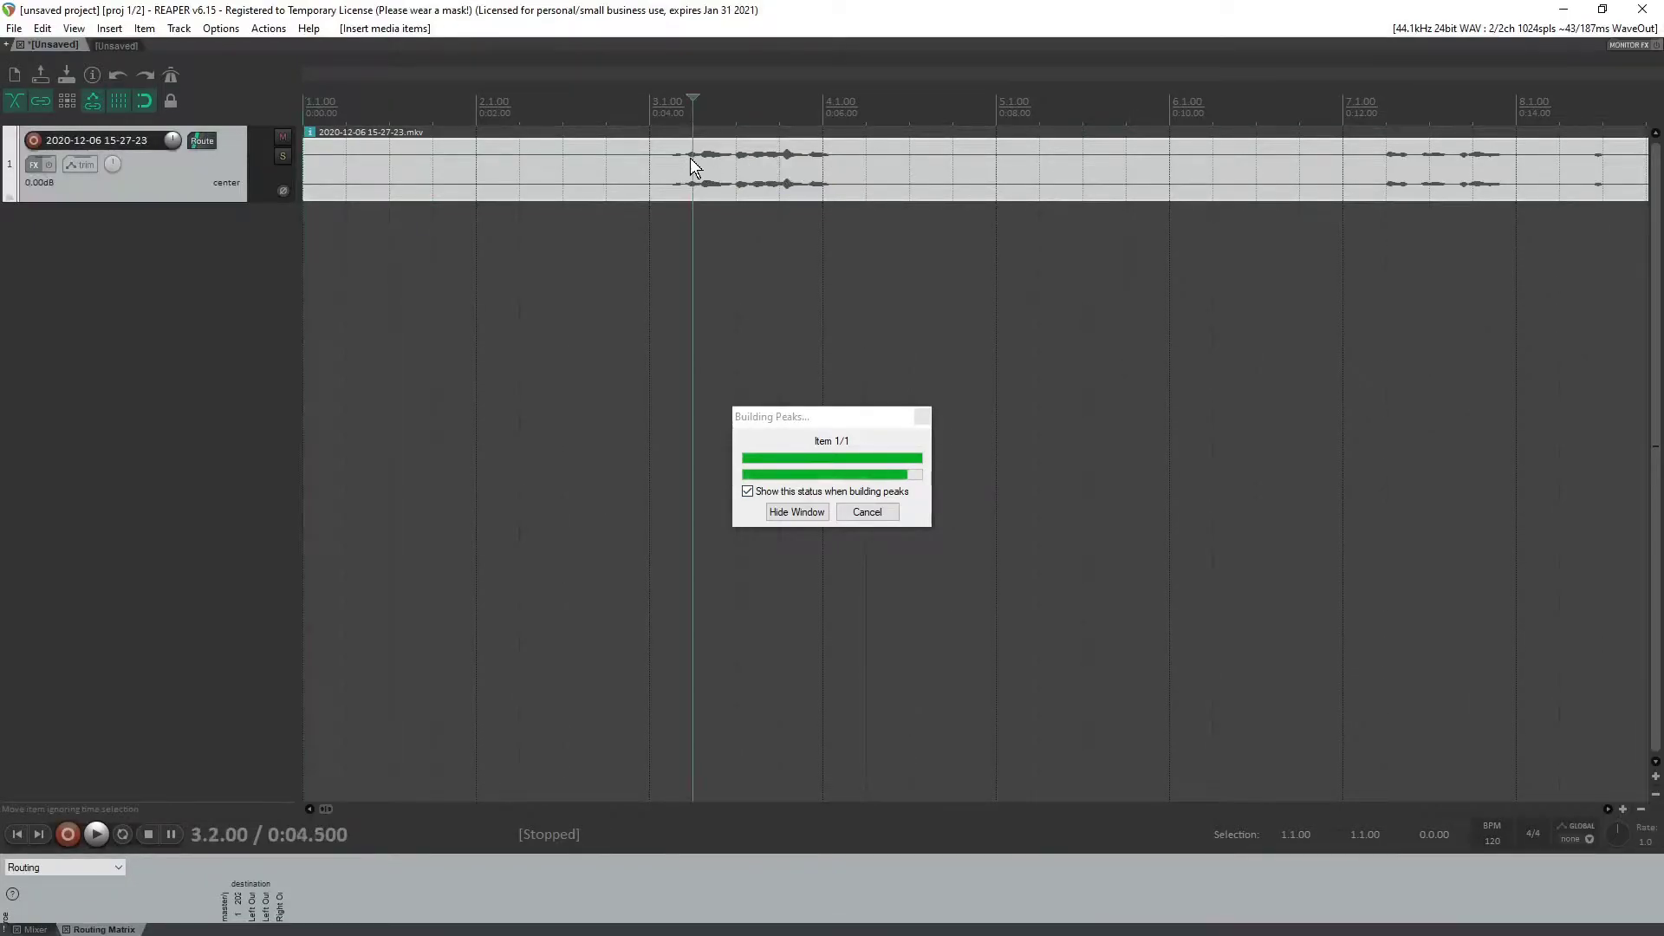
{"action": "scroll", "coordinate": [693, 158], "scroll_direction": "down", "scroll_amount": 5}
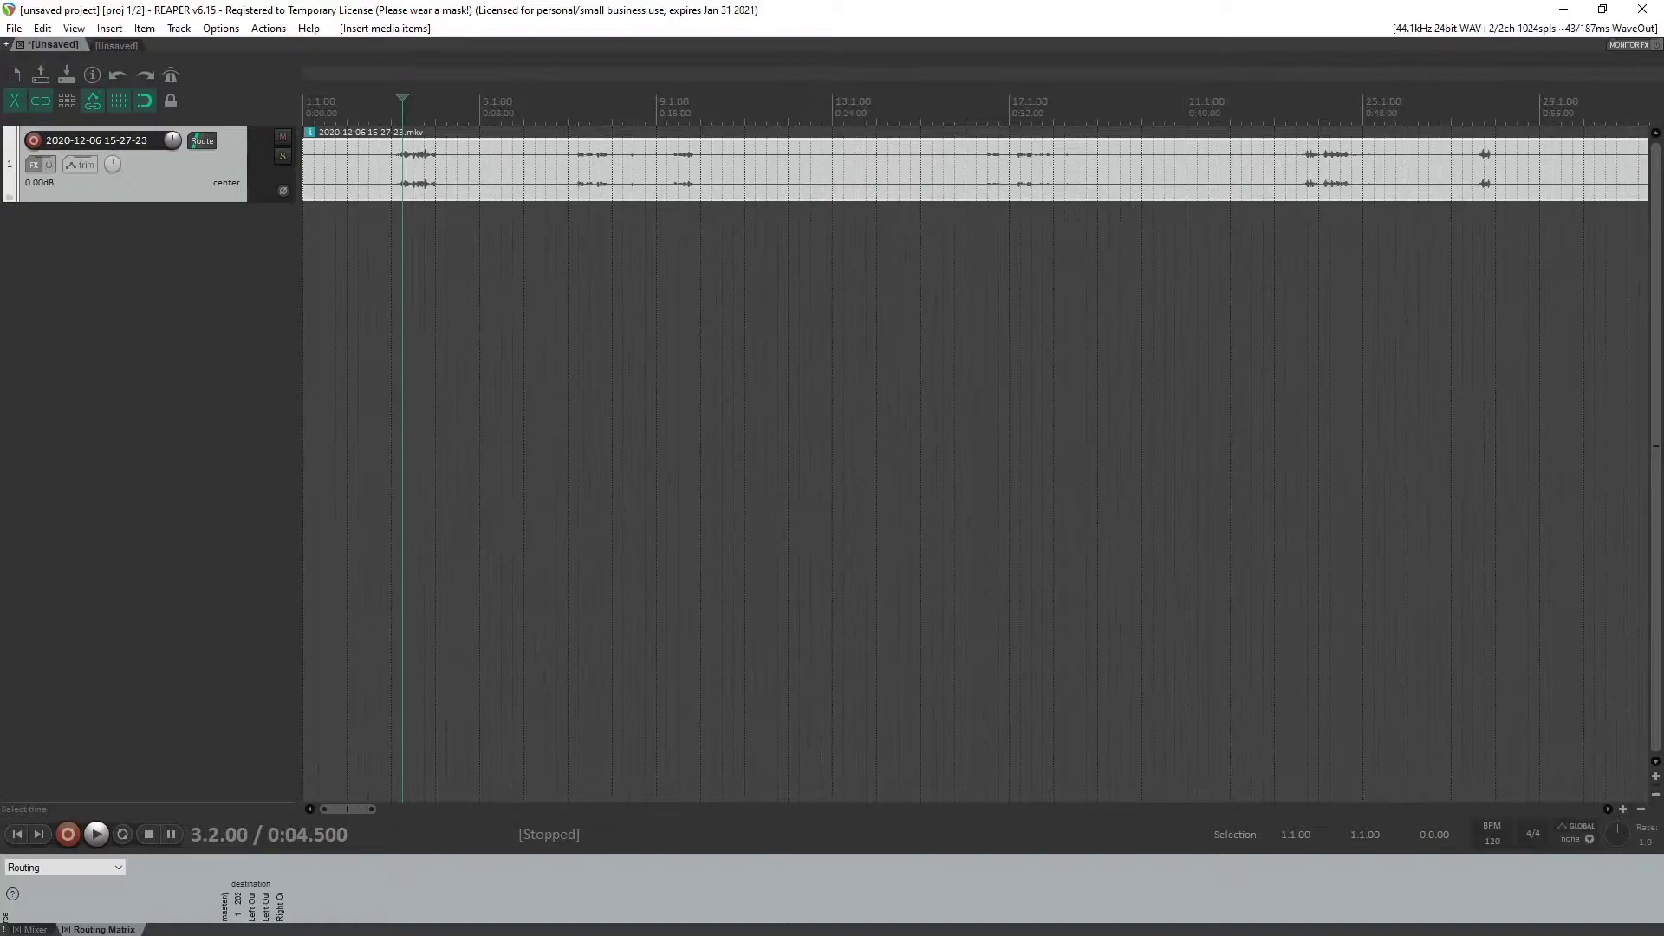
{"action": "scroll", "coordinate": [692, 157], "scroll_direction": "down", "scroll_amount": 14}
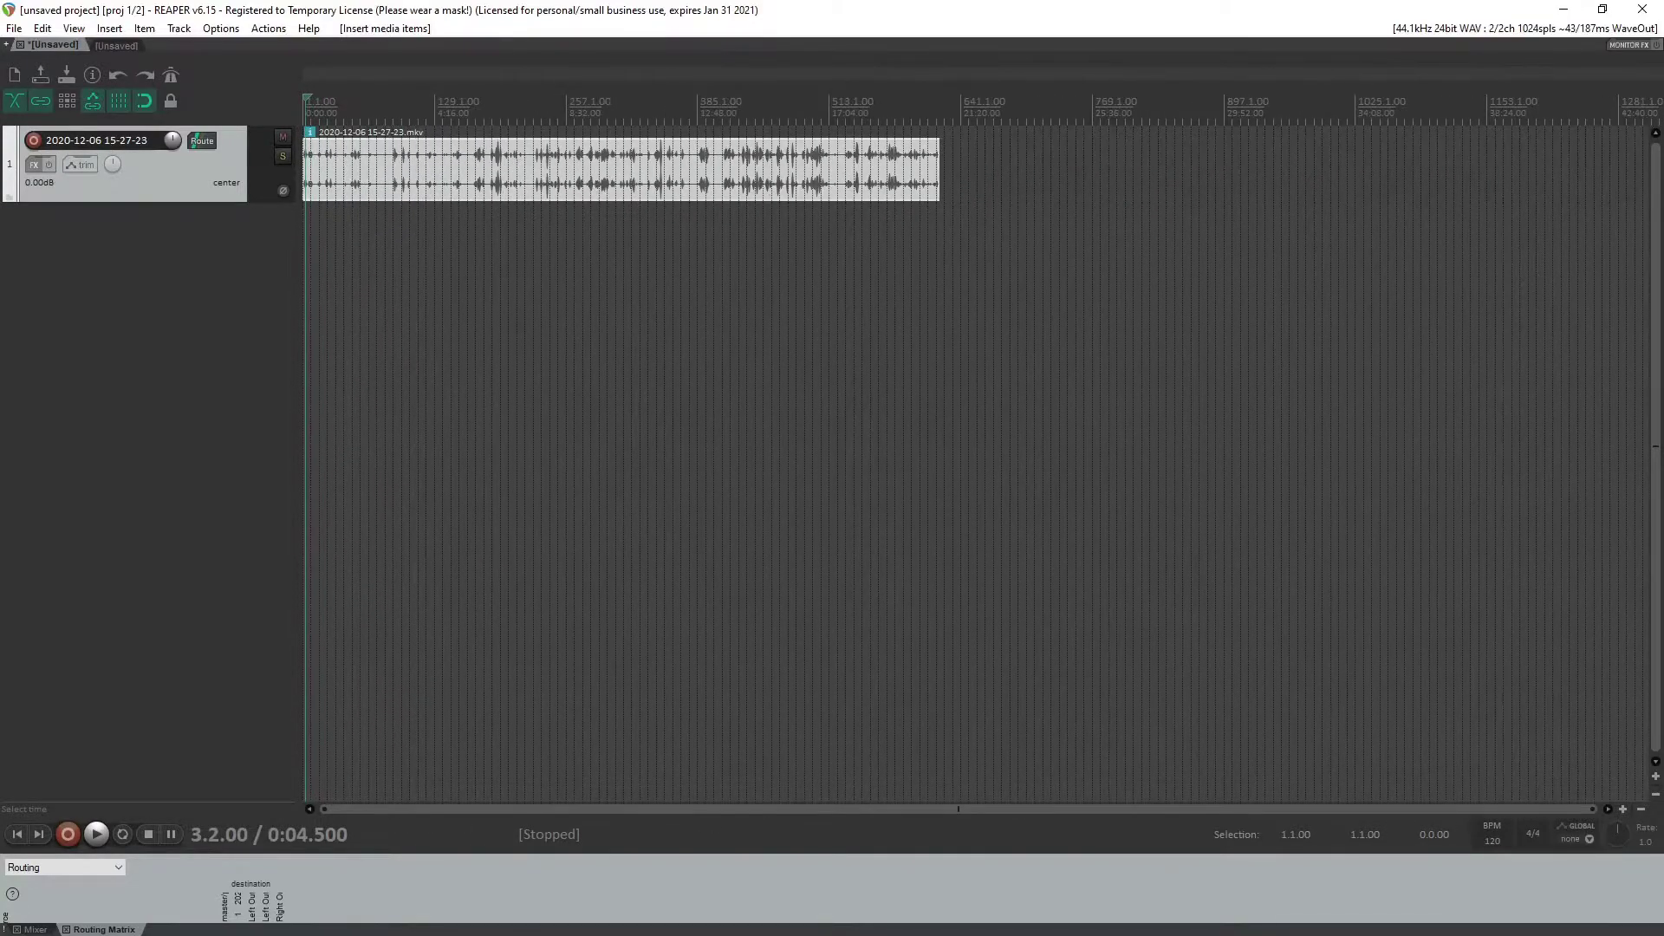
{"action": "scroll", "coordinate": [692, 158], "scroll_direction": "up", "scroll_amount": 2}
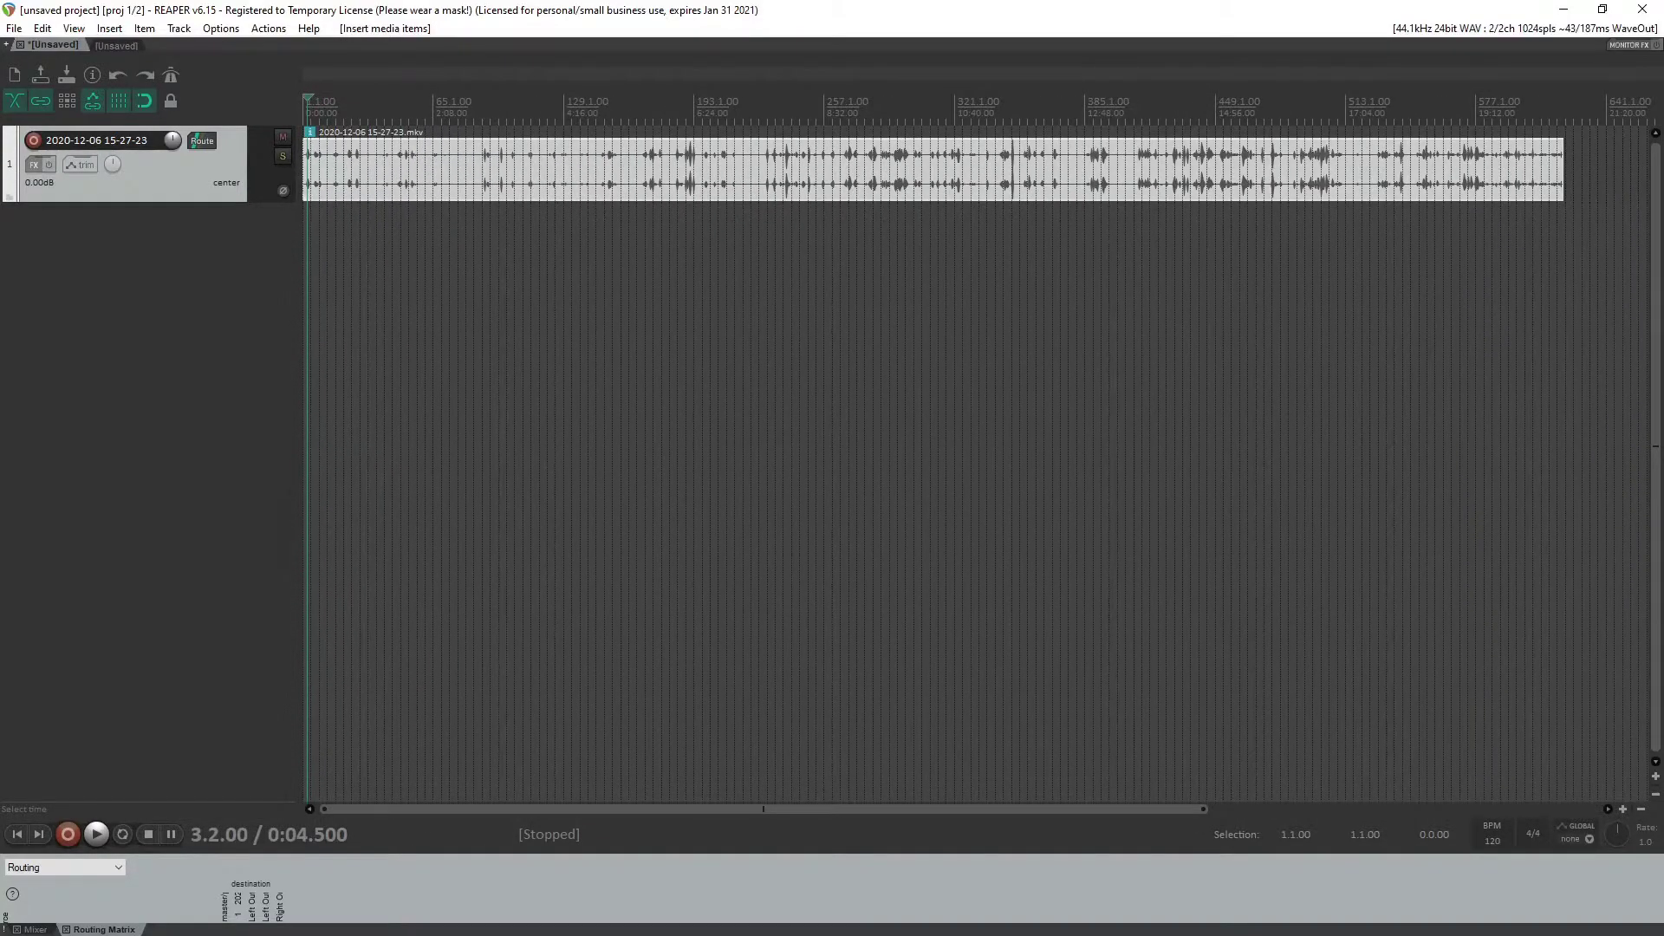
{"action": "left_click", "coordinate": [374, 304]}
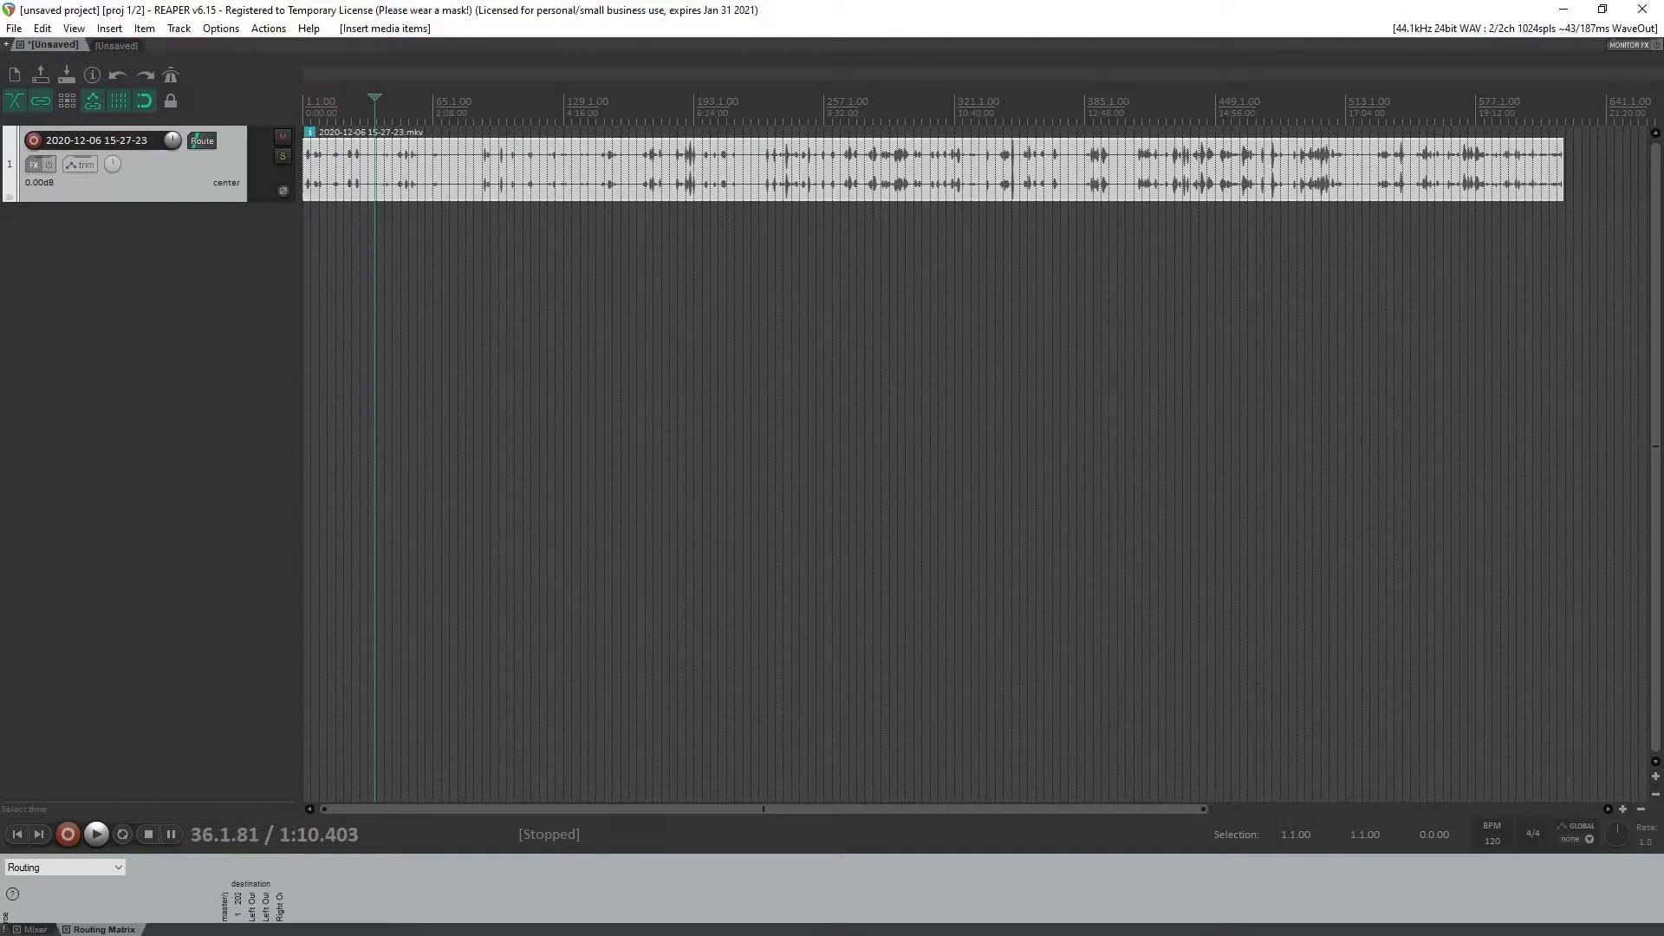
{"action": "left_click", "coordinate": [963, 173]}
{"action": "left_click", "coordinate": [931, 433]}
{"action": "left_click", "coordinate": [645, 192]}
{"action": "left_click", "coordinate": [1044, 434]}
{"action": "left_click", "coordinate": [408, 168]}
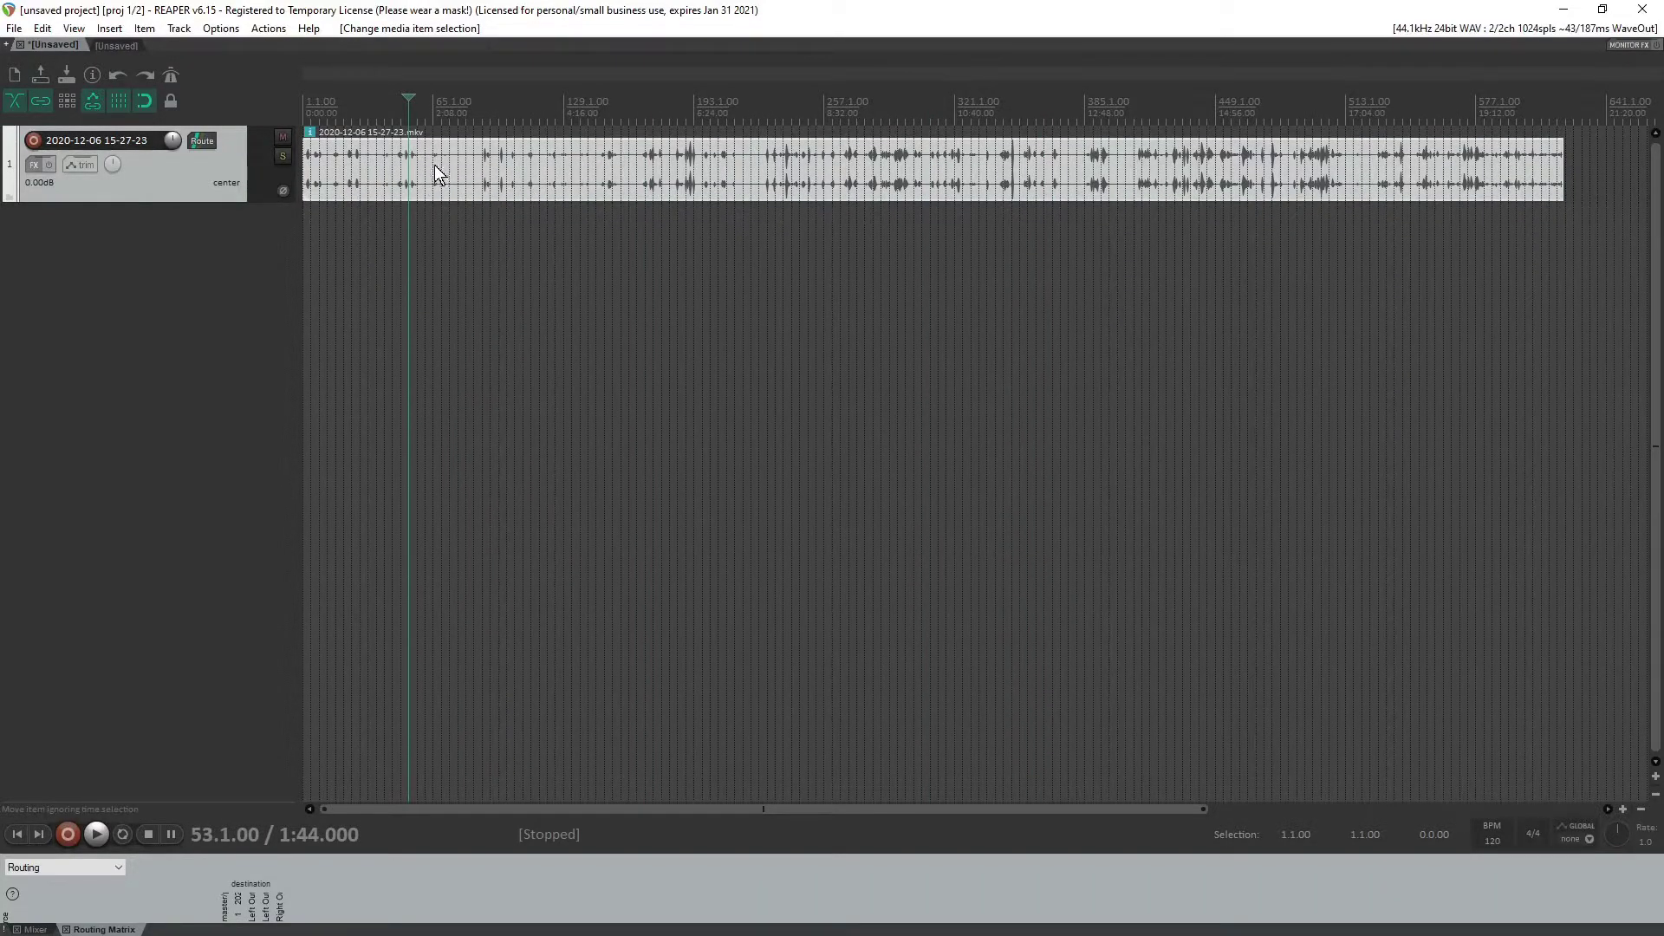
{"action": "left_click", "coordinate": [268, 28]}
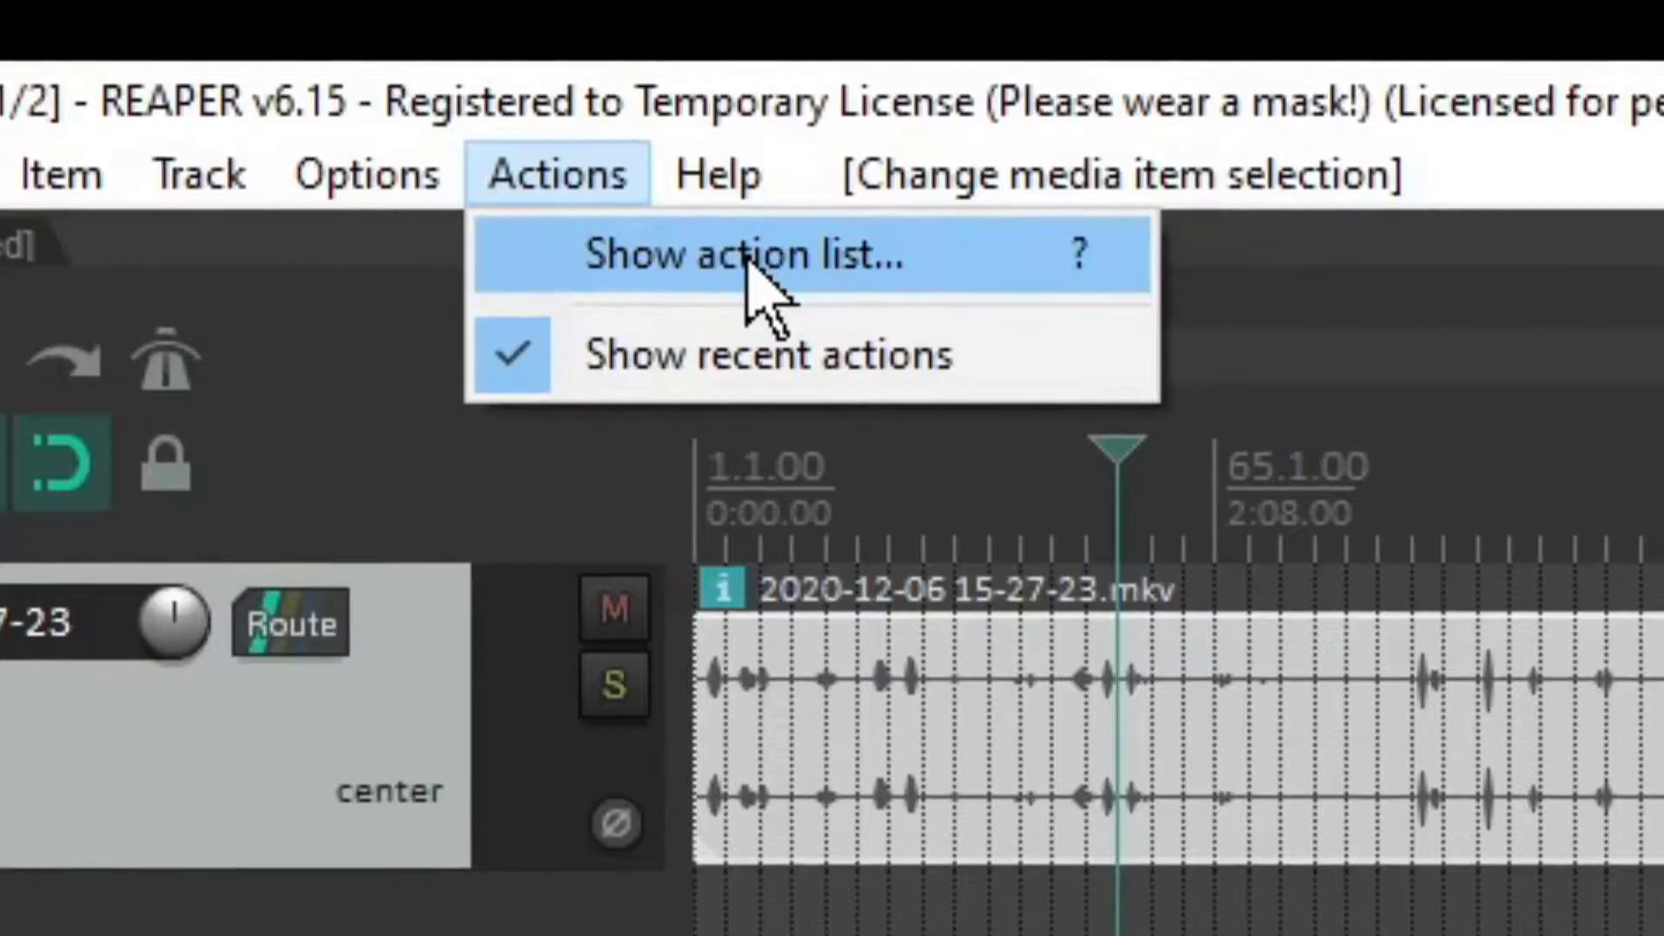
Step: Filter the action list by 'remove silenc' and select Auto trim/split items (remove silence)
{"action": "left_click", "coordinate": [698, 260]}
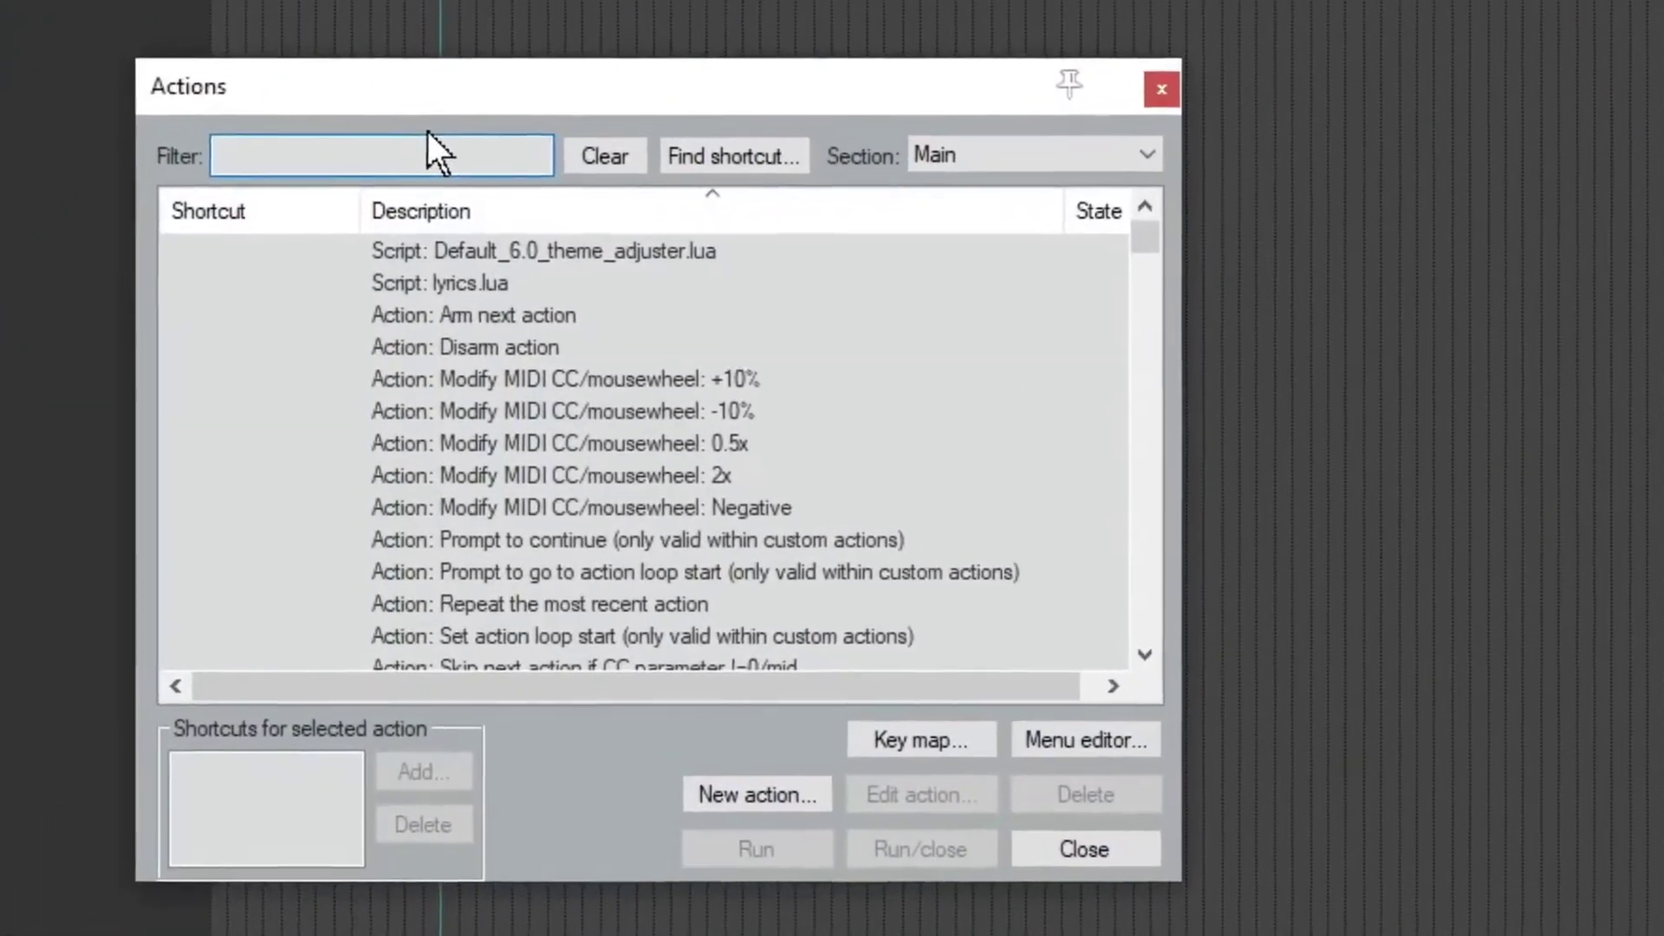
{"action": "type", "text": "split"}
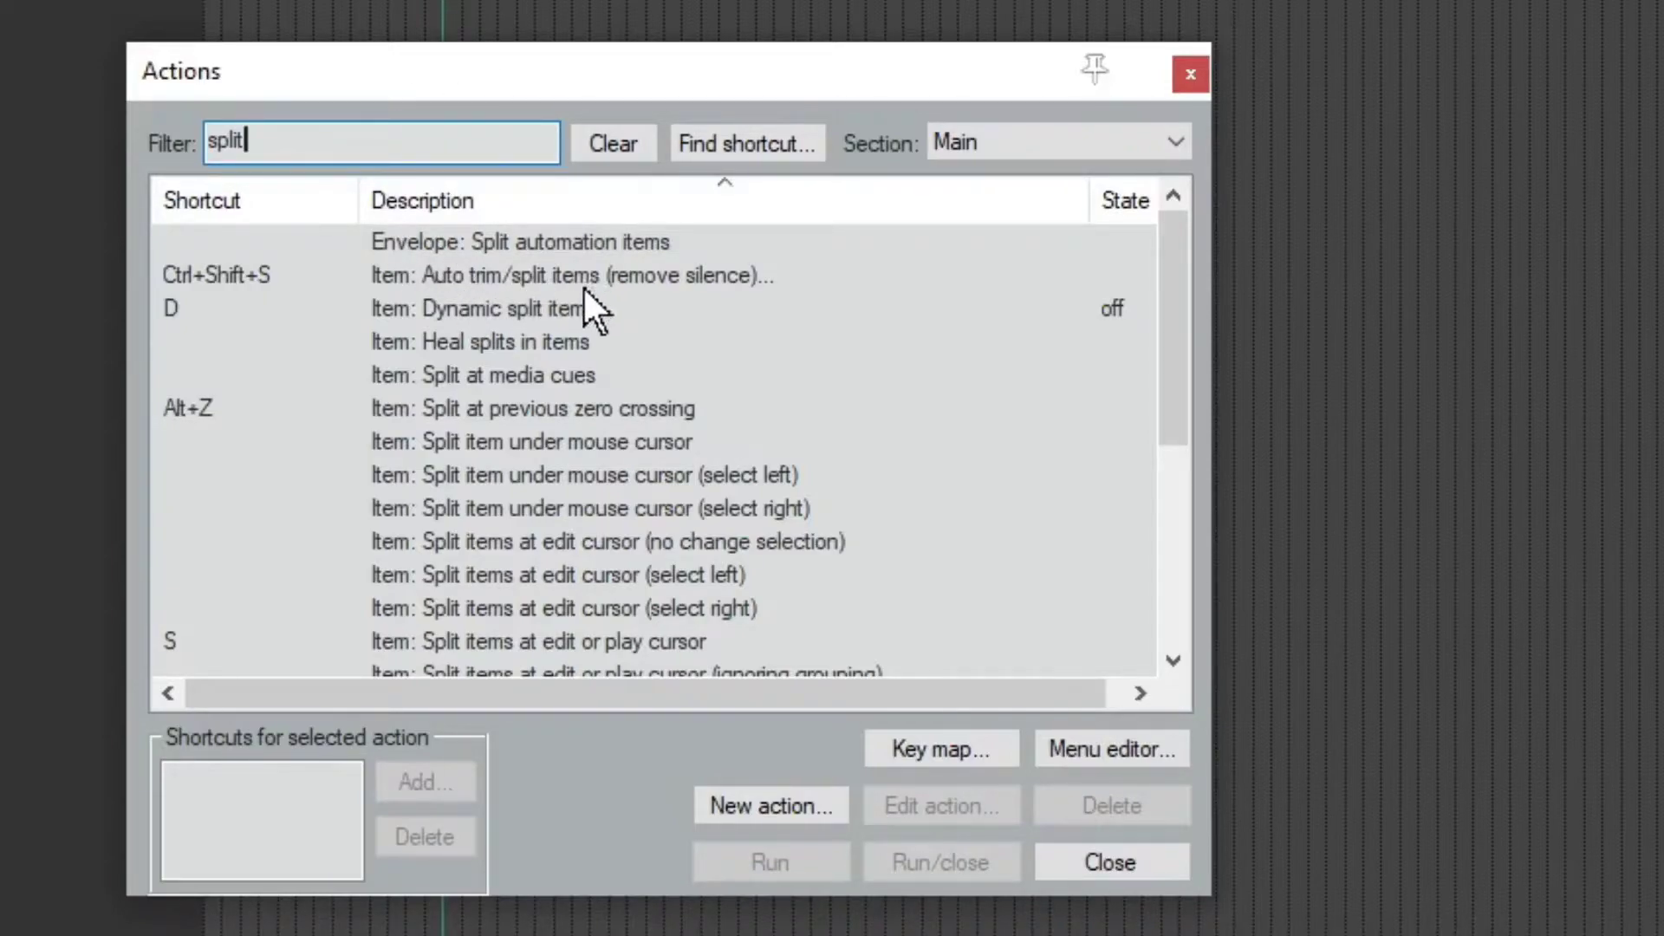
{"action": "key", "text": "ctrl+a"}
{"action": "type", "text": "remove silenc"}
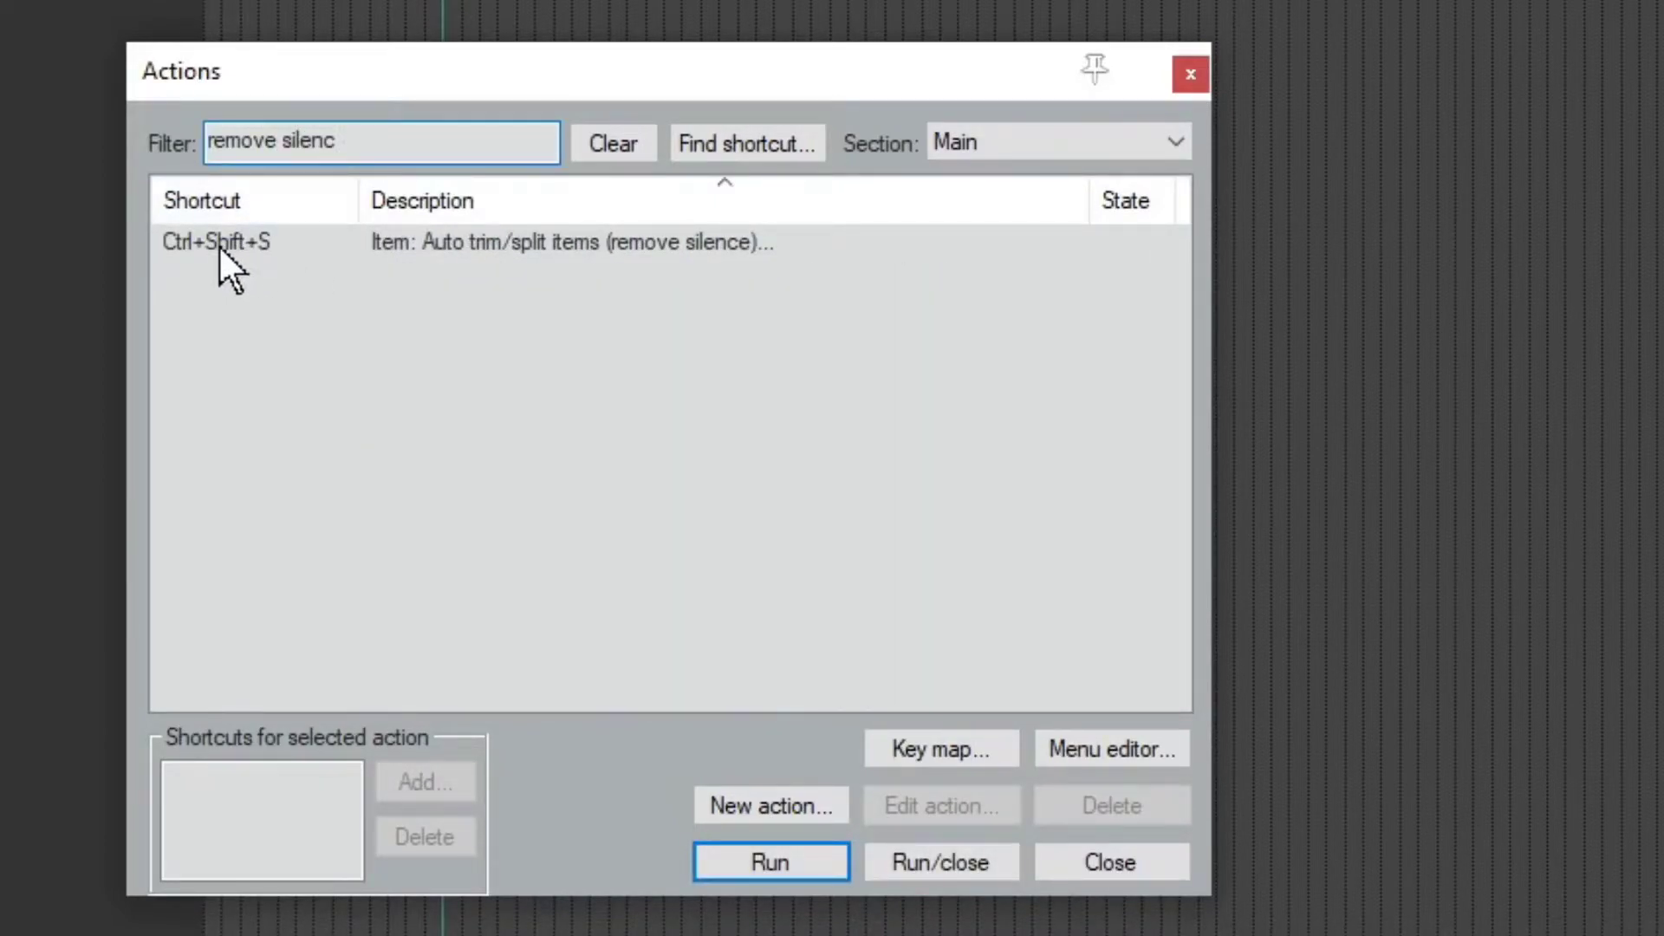
{"action": "left_click", "coordinate": [275, 247]}
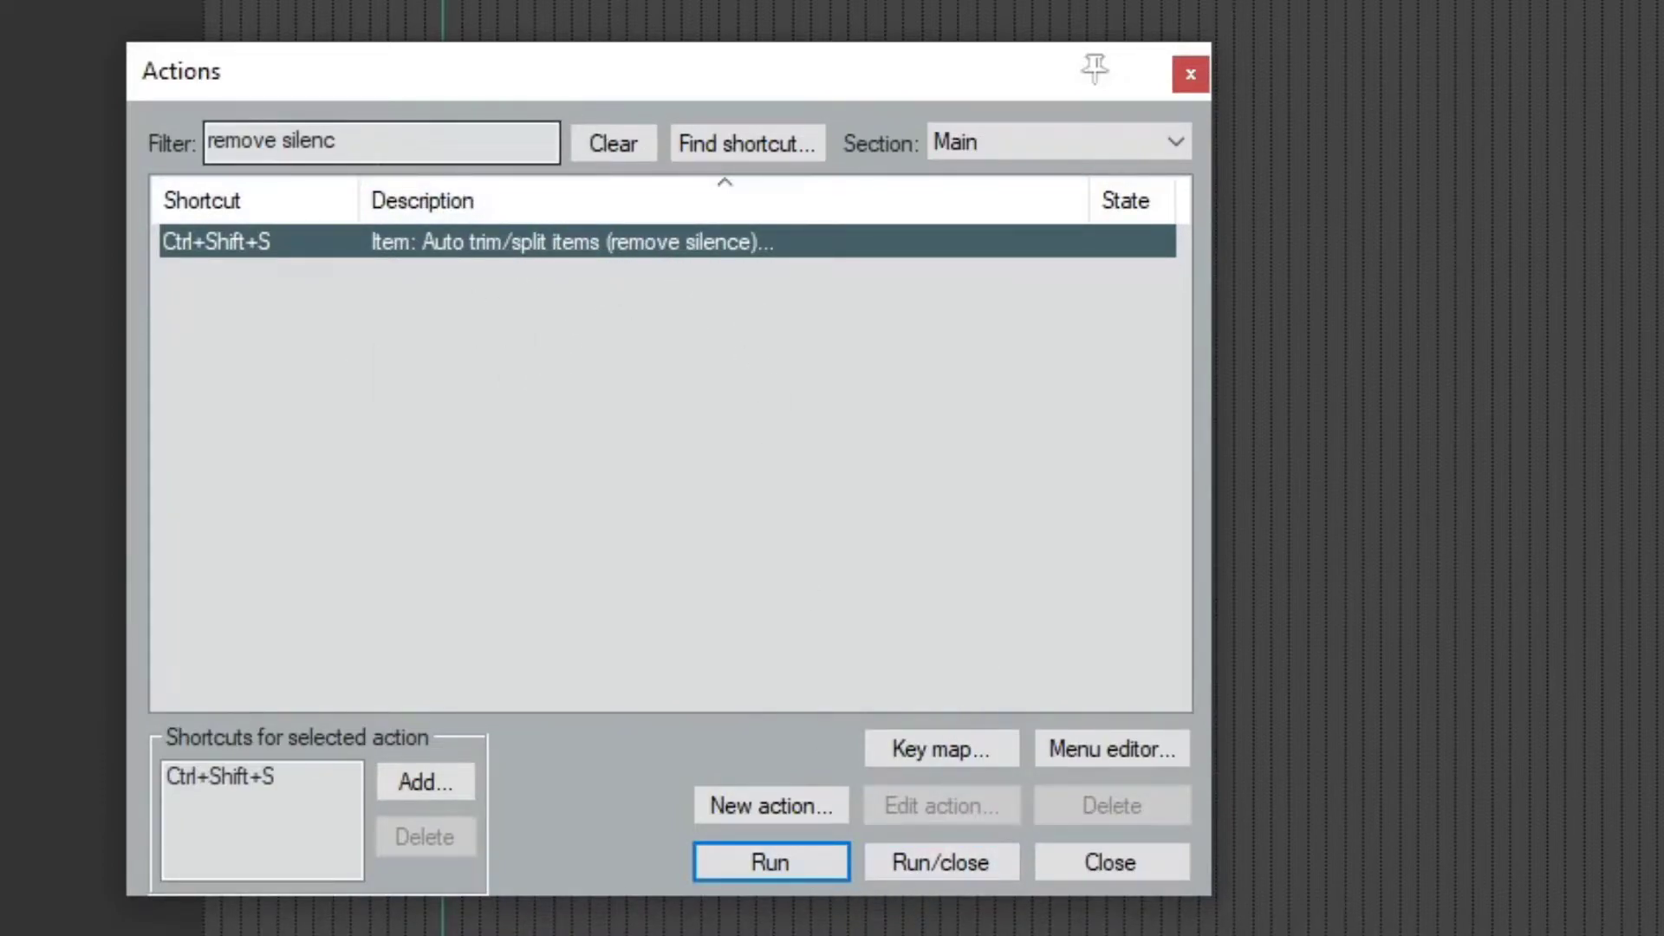
{"action": "left_click_drag", "start_coordinate": [345, 85], "coordinate": [359, 30]}
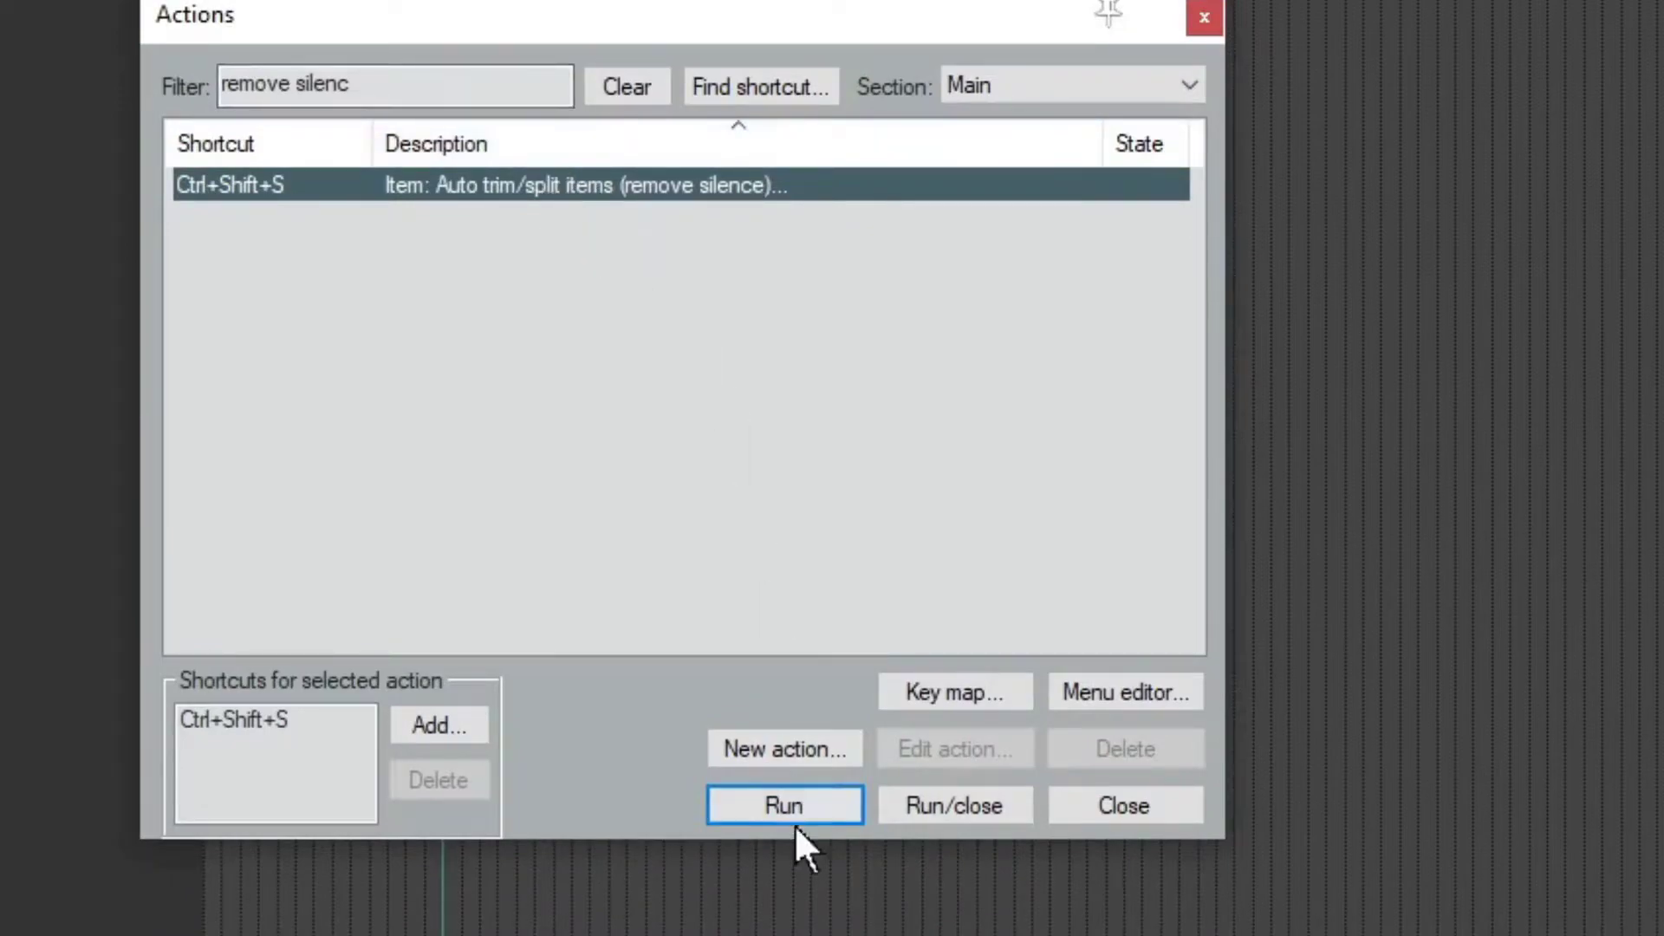
Step: Run the remove-silence action and set its Threshold to -37.0 dB
{"action": "left_click", "coordinate": [799, 802]}
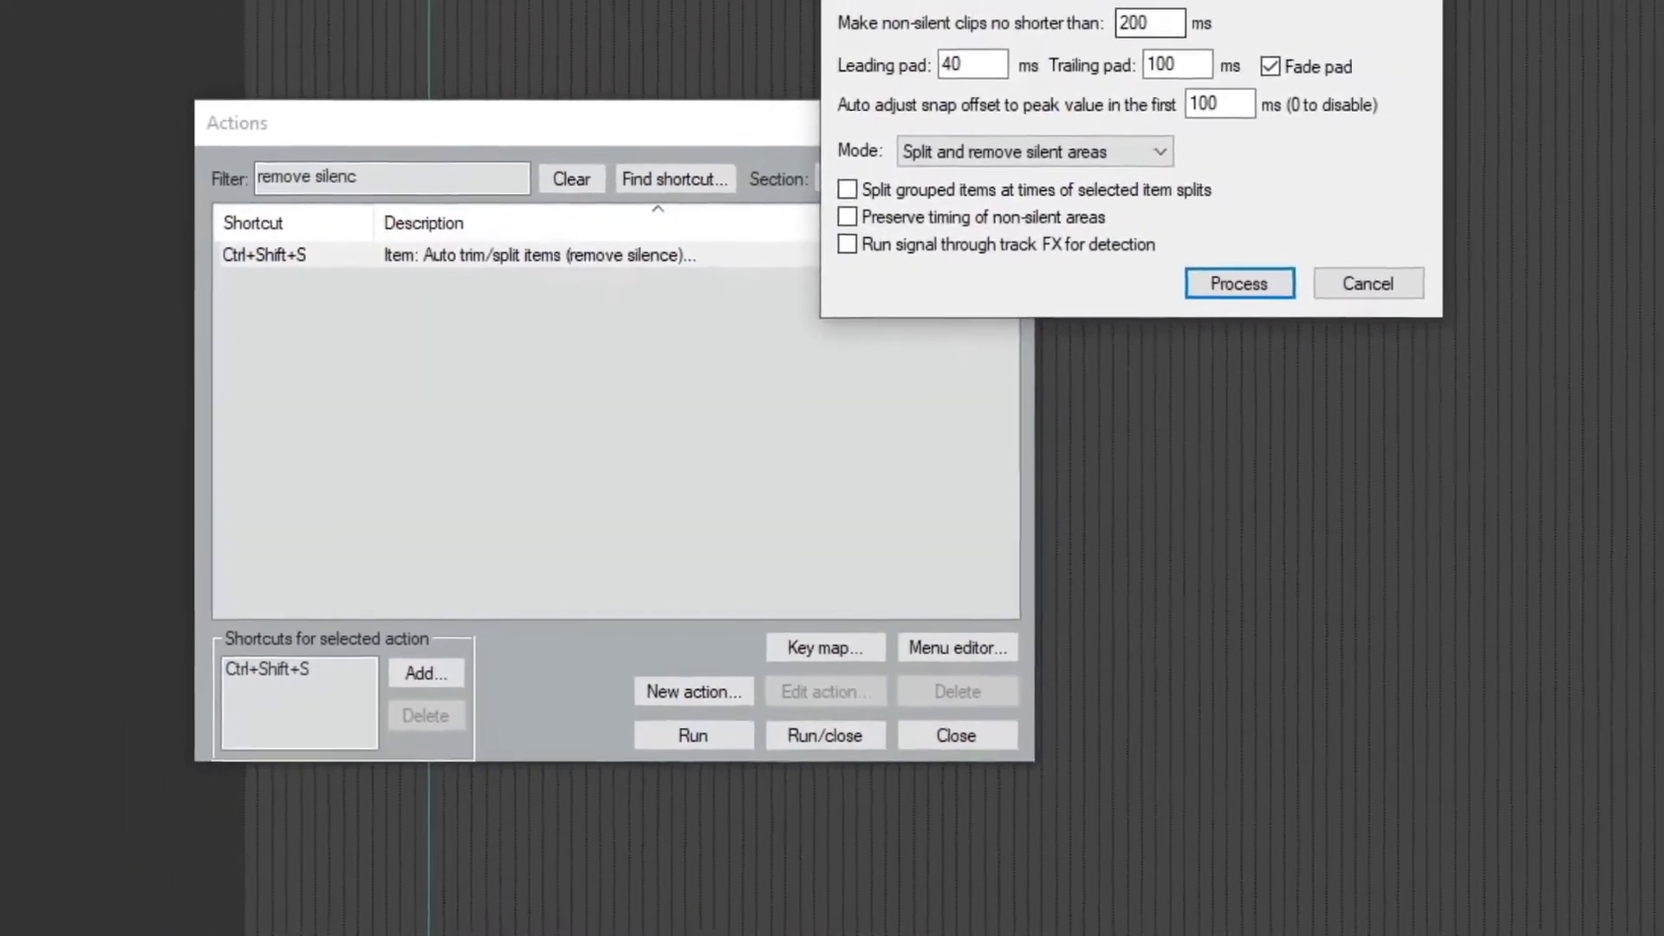
{"action": "left_click_drag", "start_coordinate": [922, 25], "coordinate": [703, 130]}
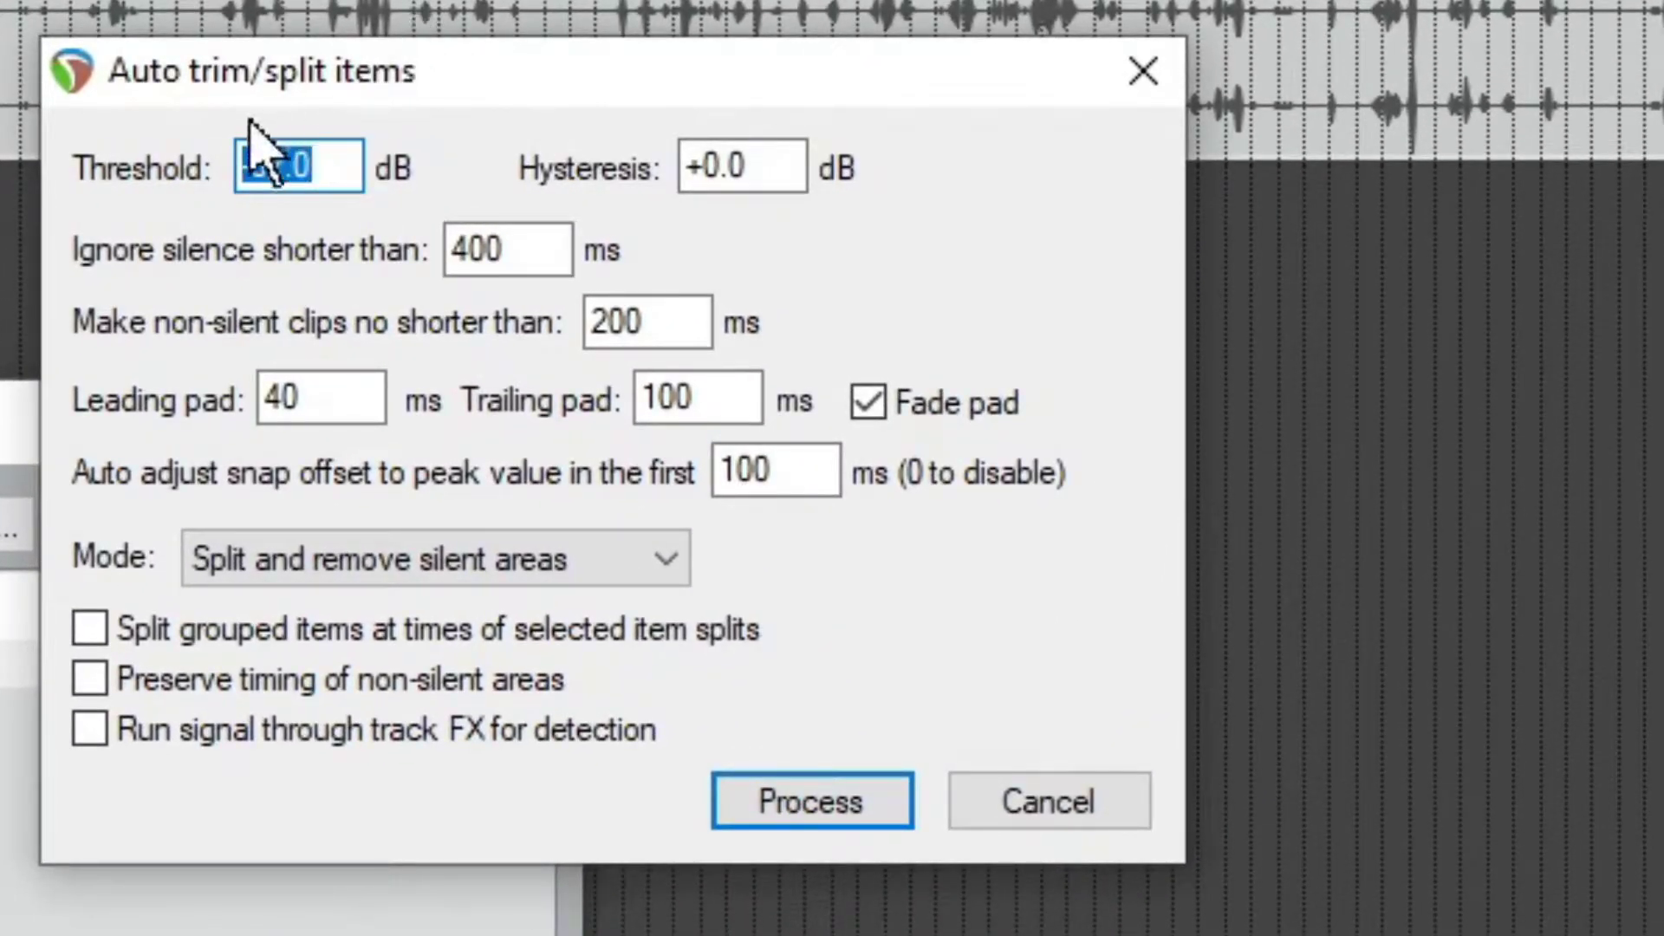
{"action": "left_click", "coordinate": [295, 165]}
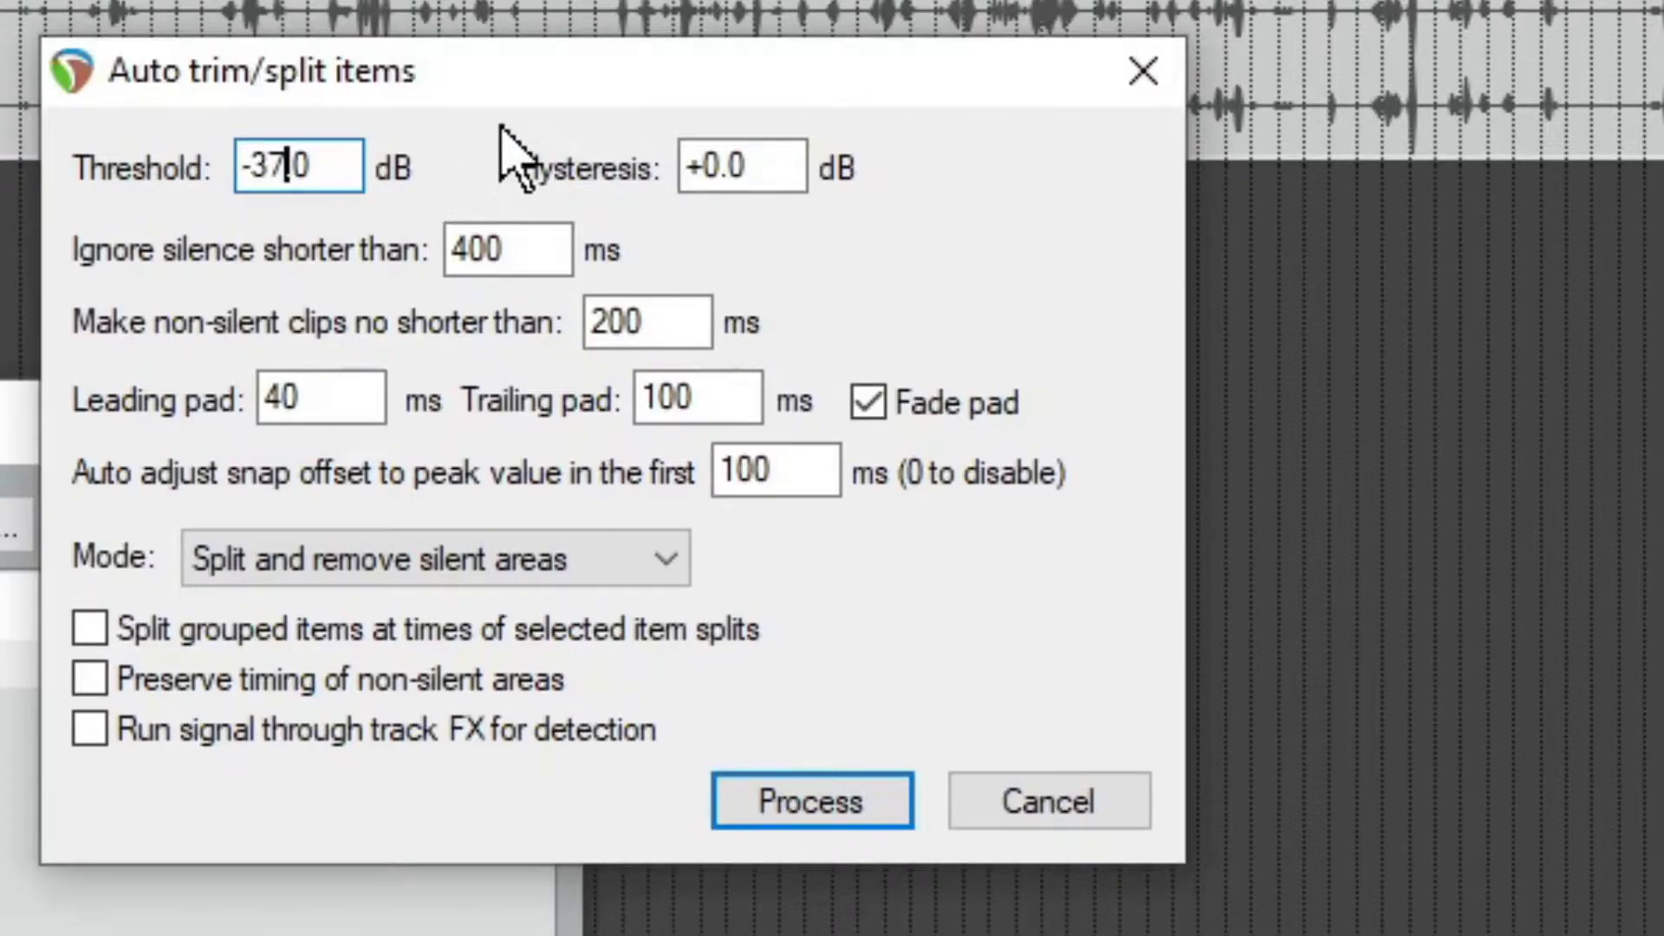
{"action": "key", "text": "shift+Left"}
{"action": "key", "text": "shift+Left"}
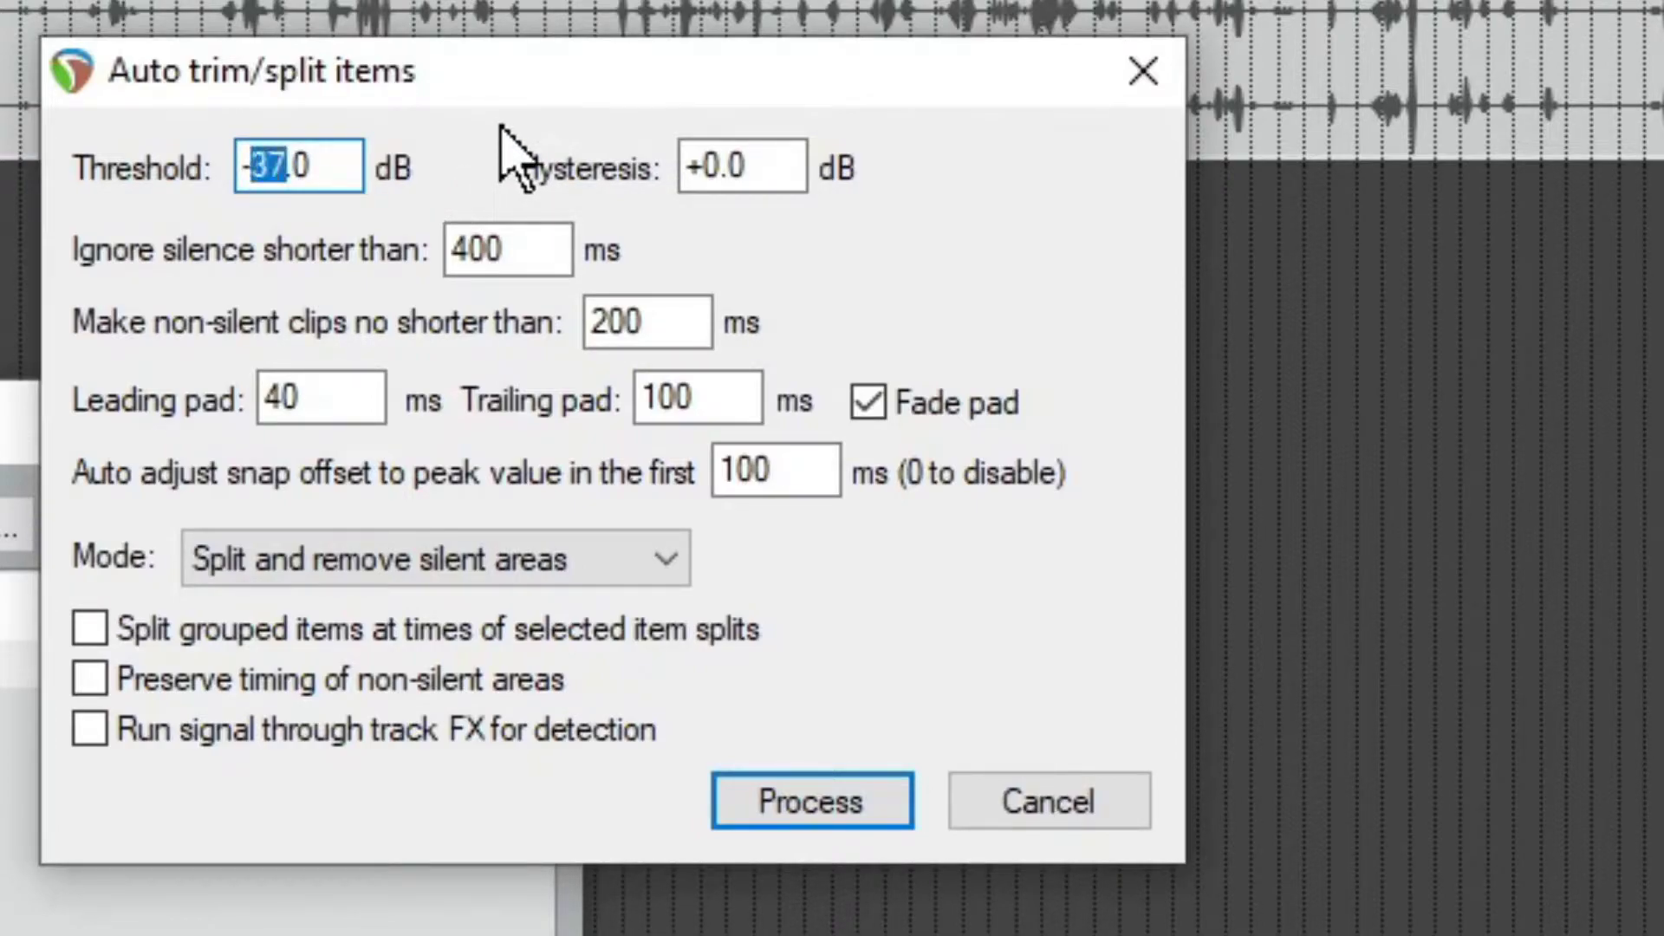
{"action": "type", "text": "42"}
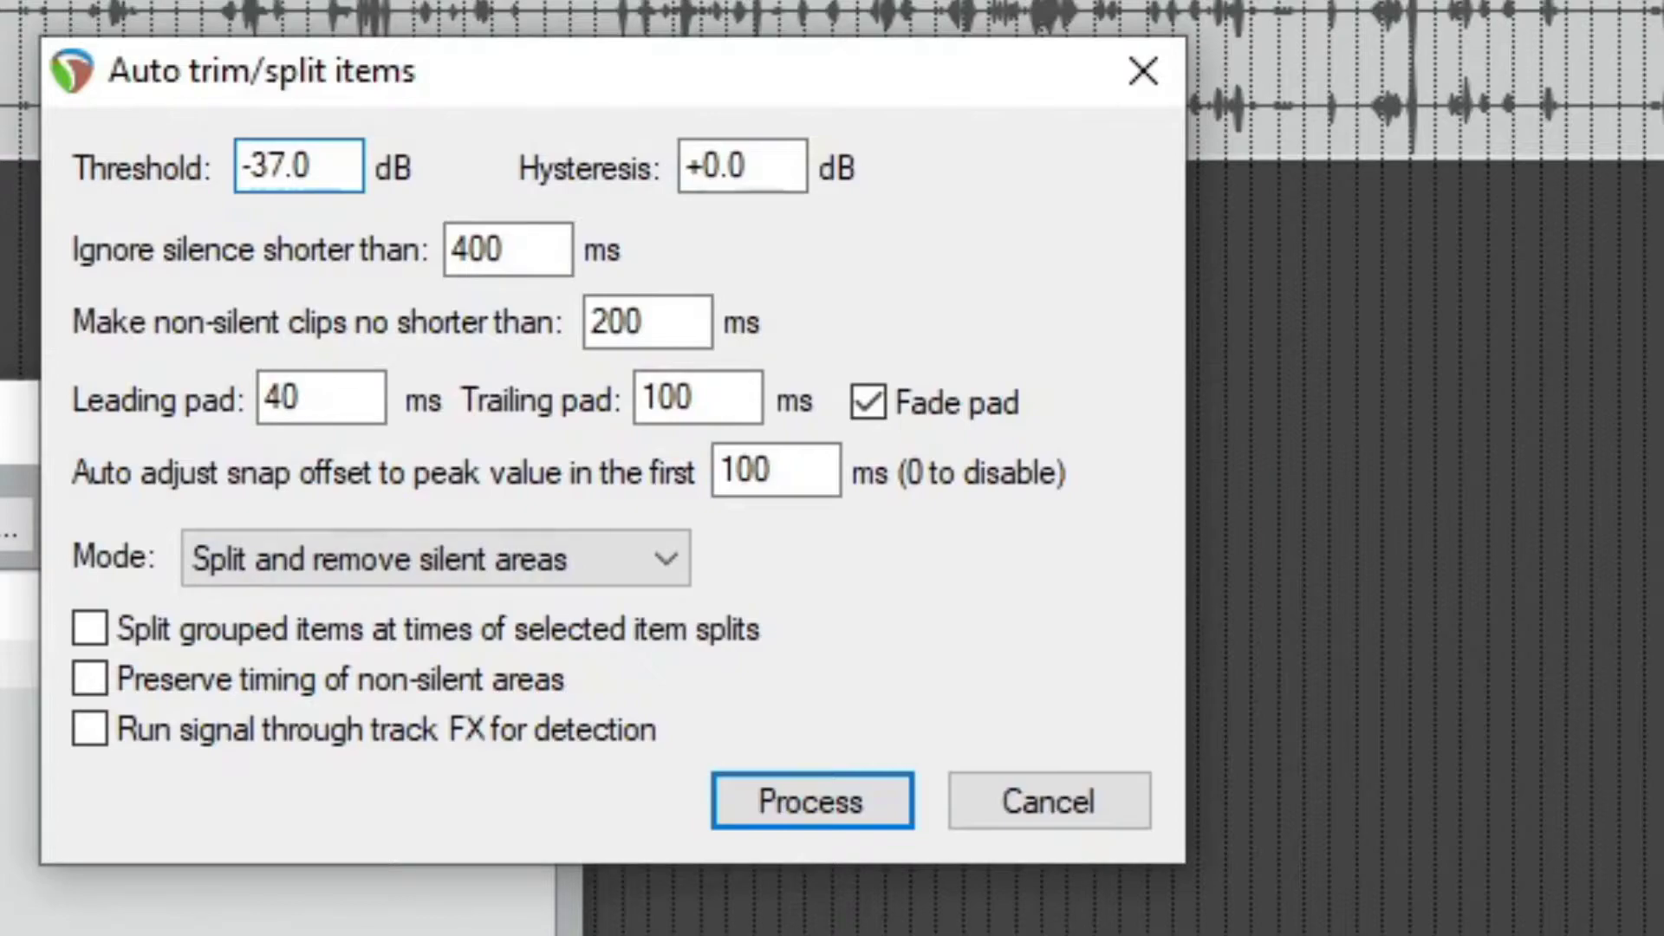
{"action": "key", "text": "BackSpace"}
{"action": "type", "text": "40"}
{"action": "key", "text": "BackSpace"}
{"action": "key", "text": "BackSpace"}
{"action": "type", "text": "35"}
{"action": "key", "text": "BackSpace"}
{"action": "key", "text": "BackSpace"}
{"action": "type", "text": "37"}
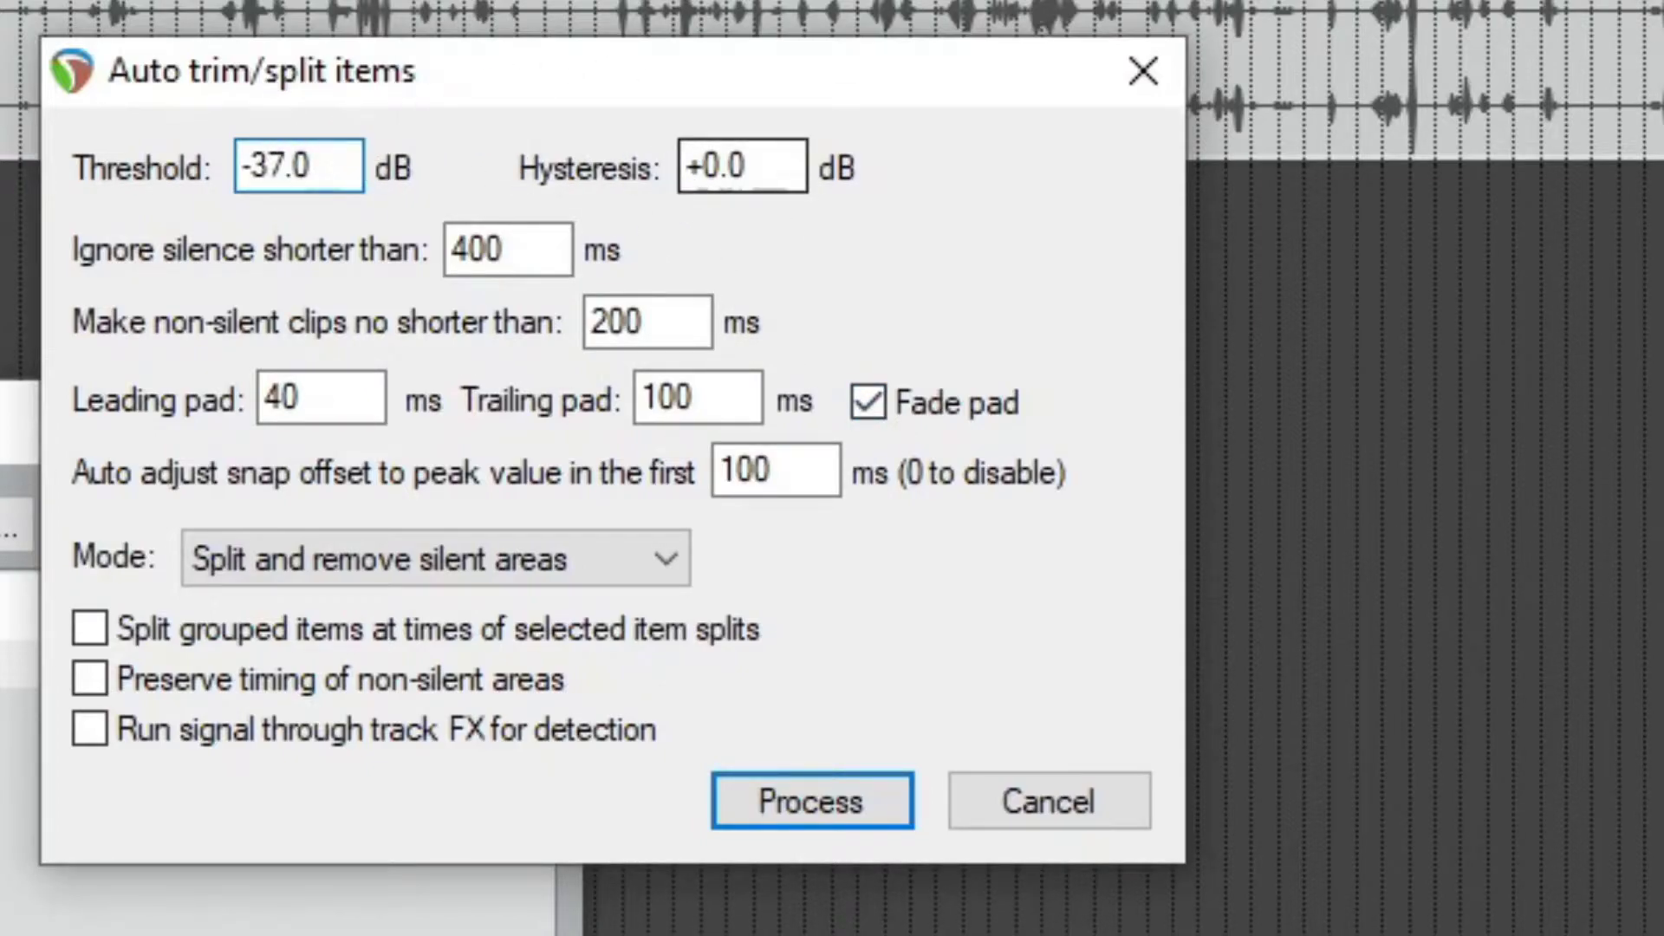
{"action": "left_click", "coordinate": [746, 165]}
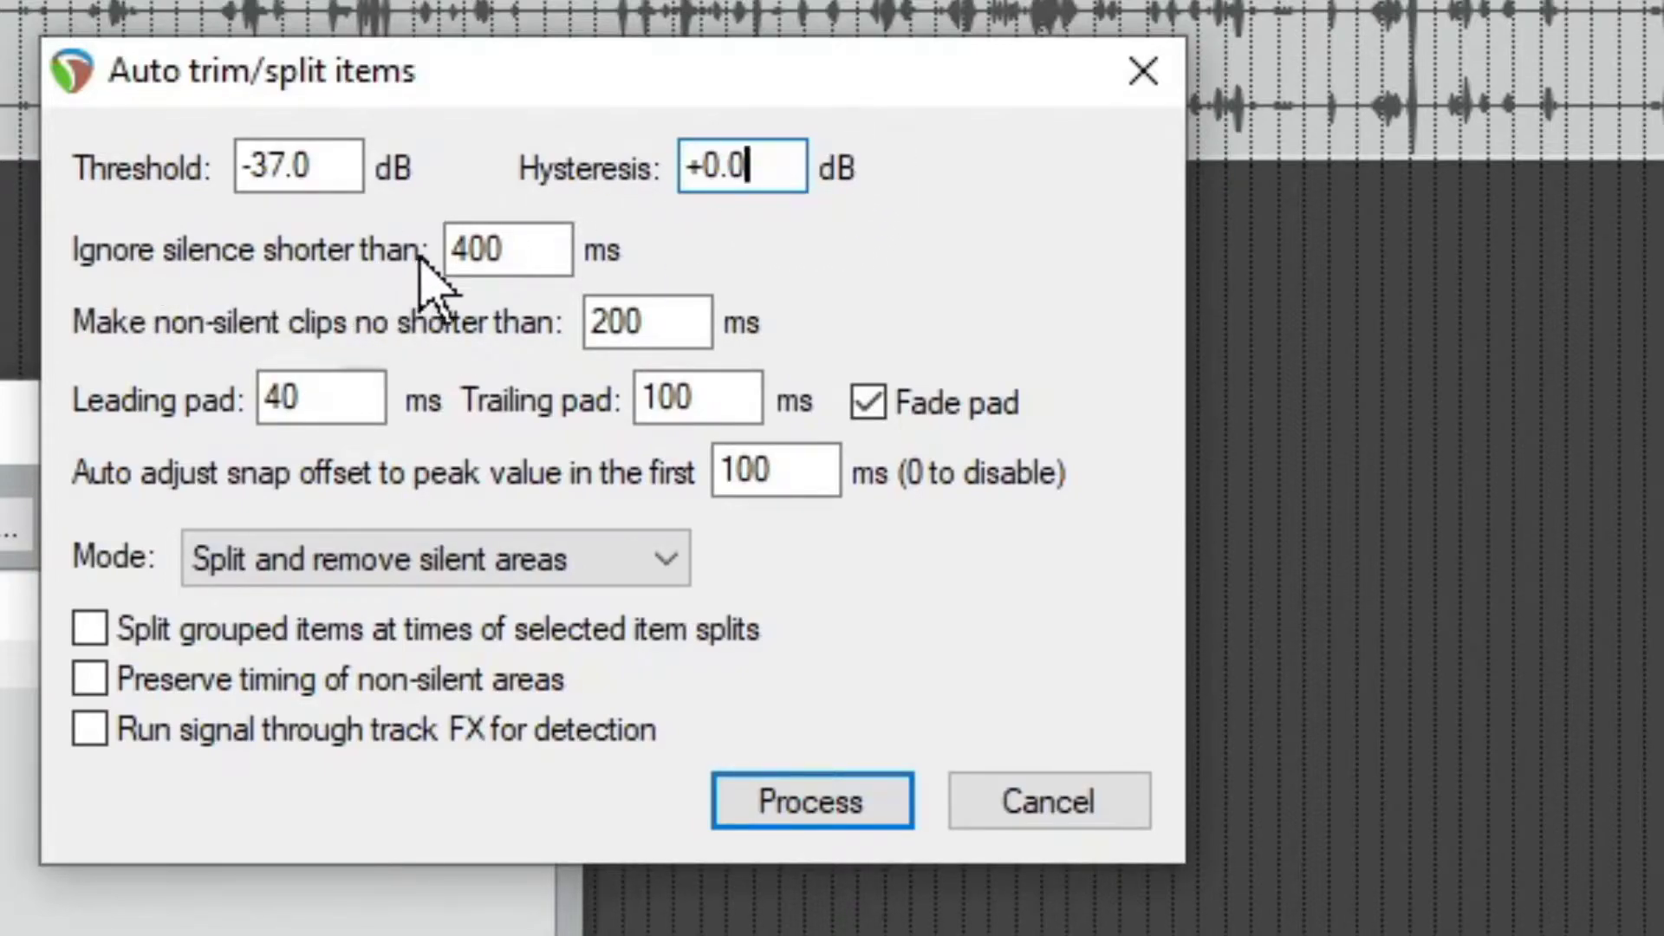
Step: Set 200 ms silence and clip minimums, keeping 40 ms leading and 100 ms trailing pads
{"action": "double_click", "coordinate": [485, 252]}
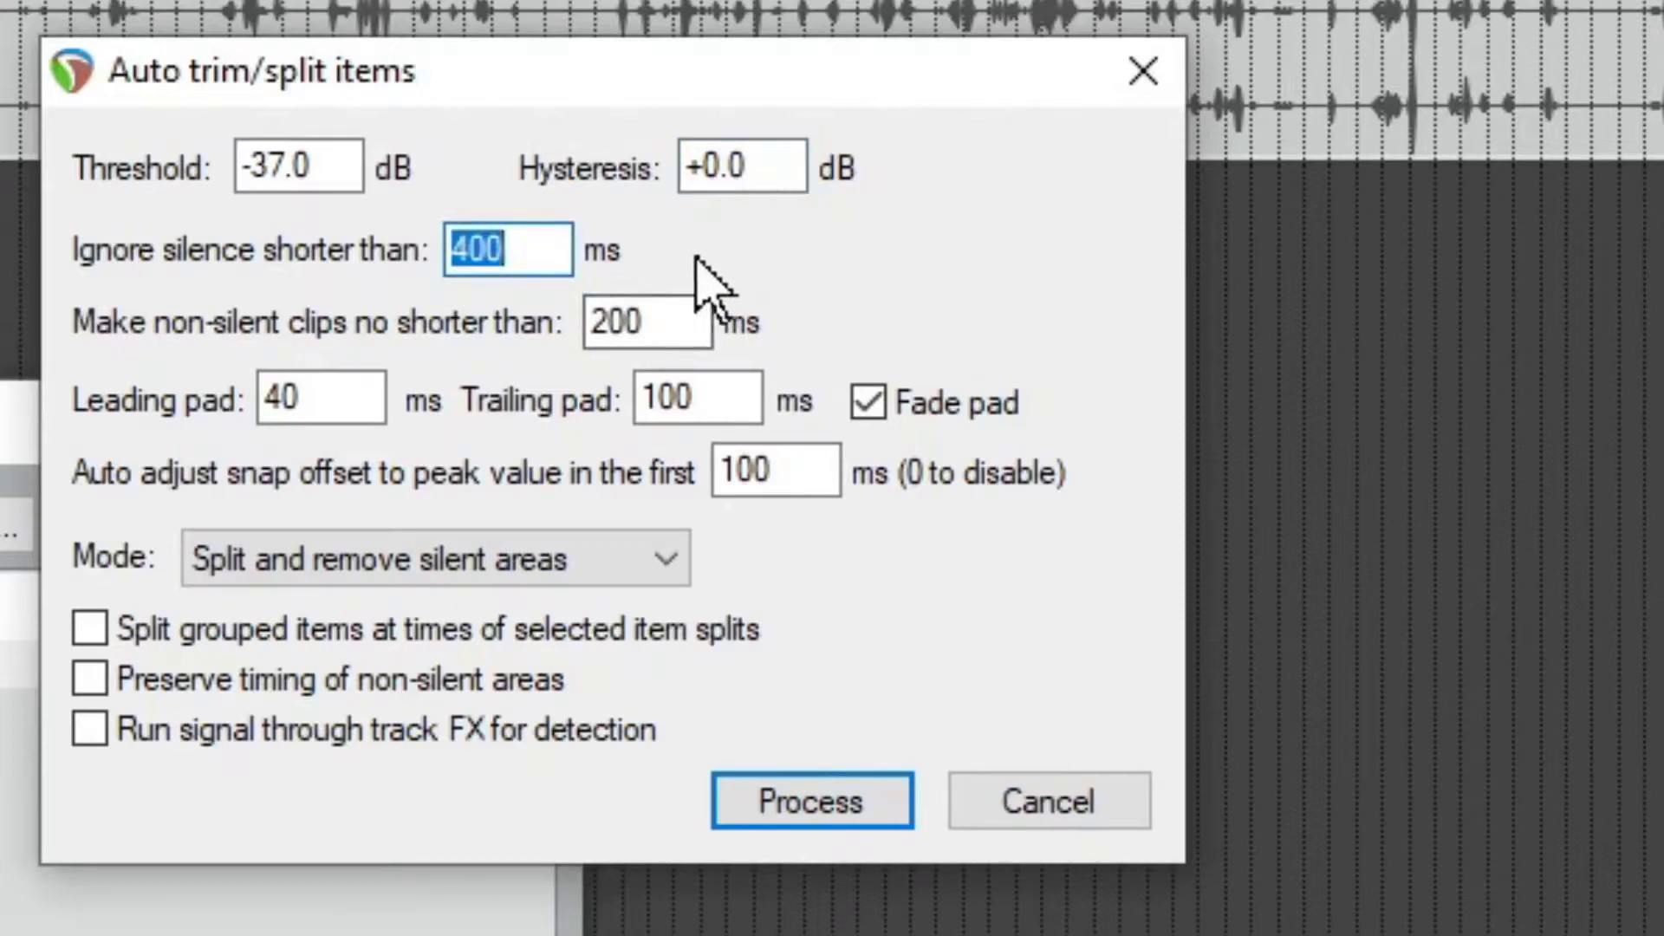
{"action": "type", "text": "2"}
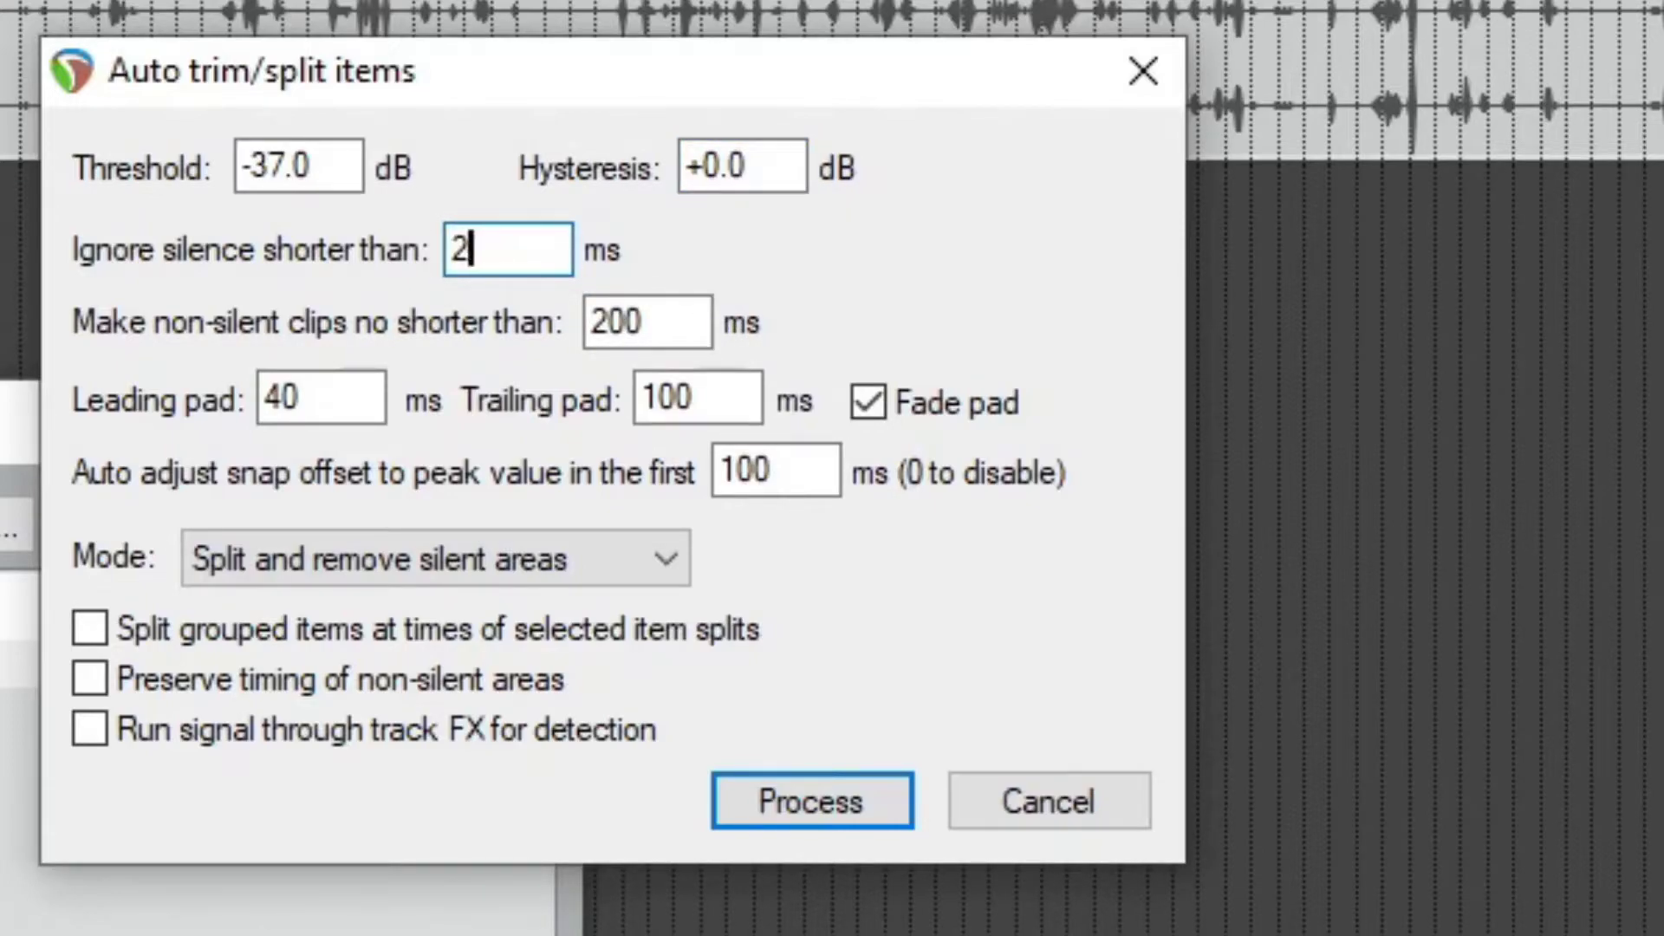
{"action": "type", "text": "00400"}
{"action": "key", "text": "Tab"}
{"action": "type", "text": "200"}
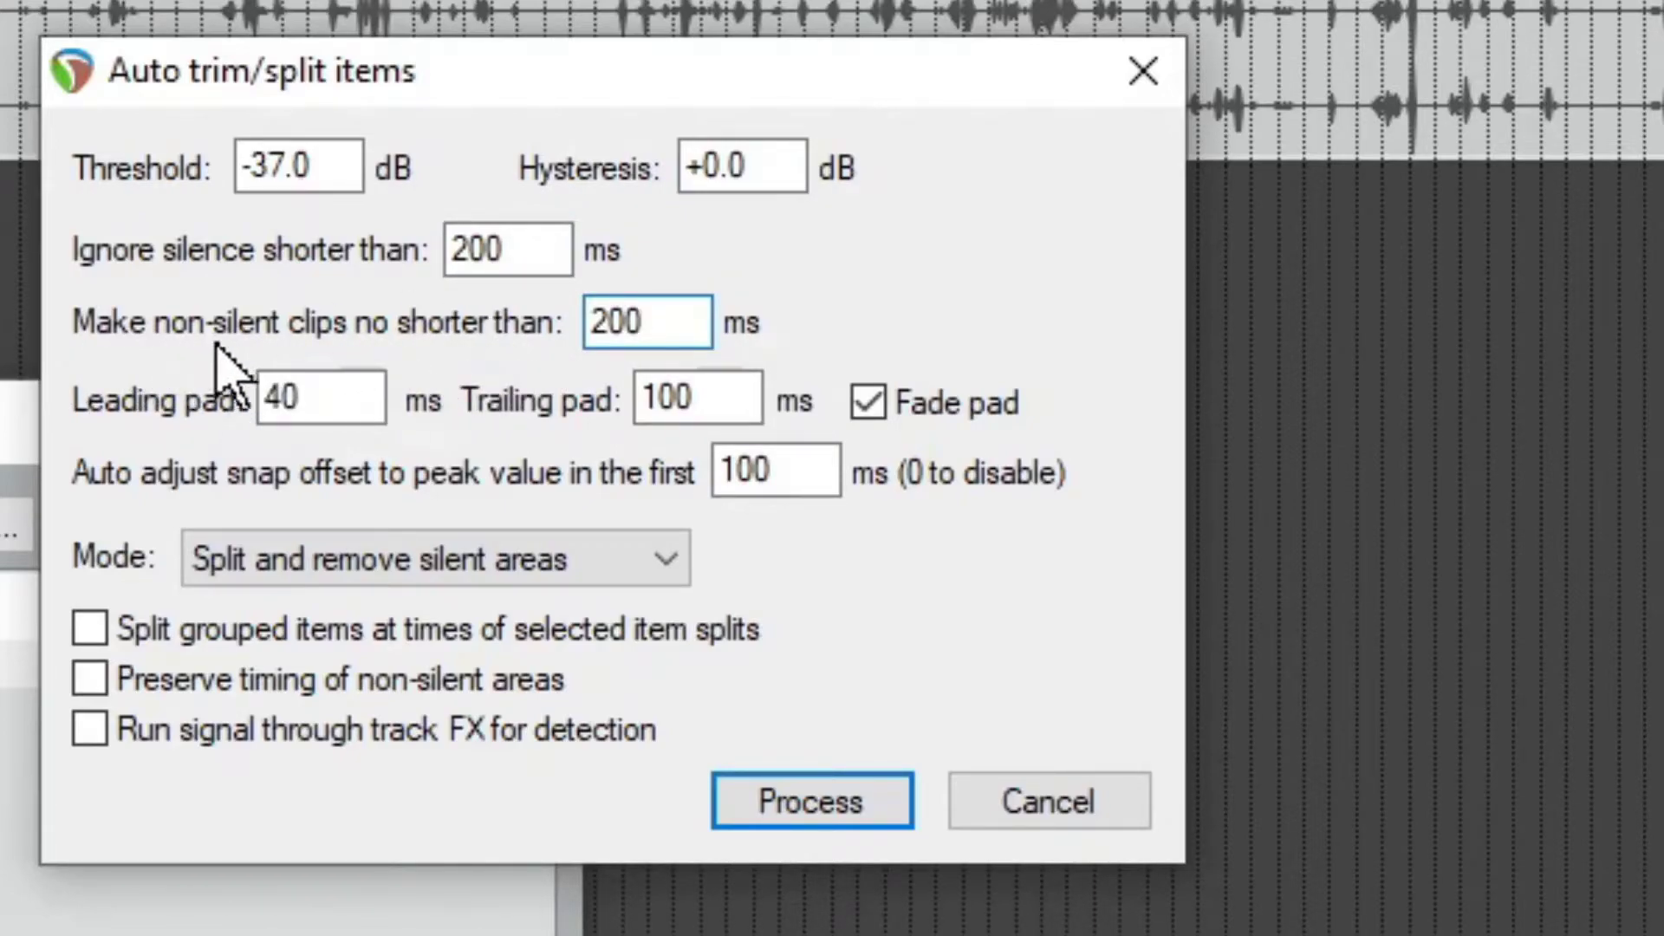
{"action": "double_click", "coordinate": [615, 323]}
{"action": "key", "text": "Tab"}
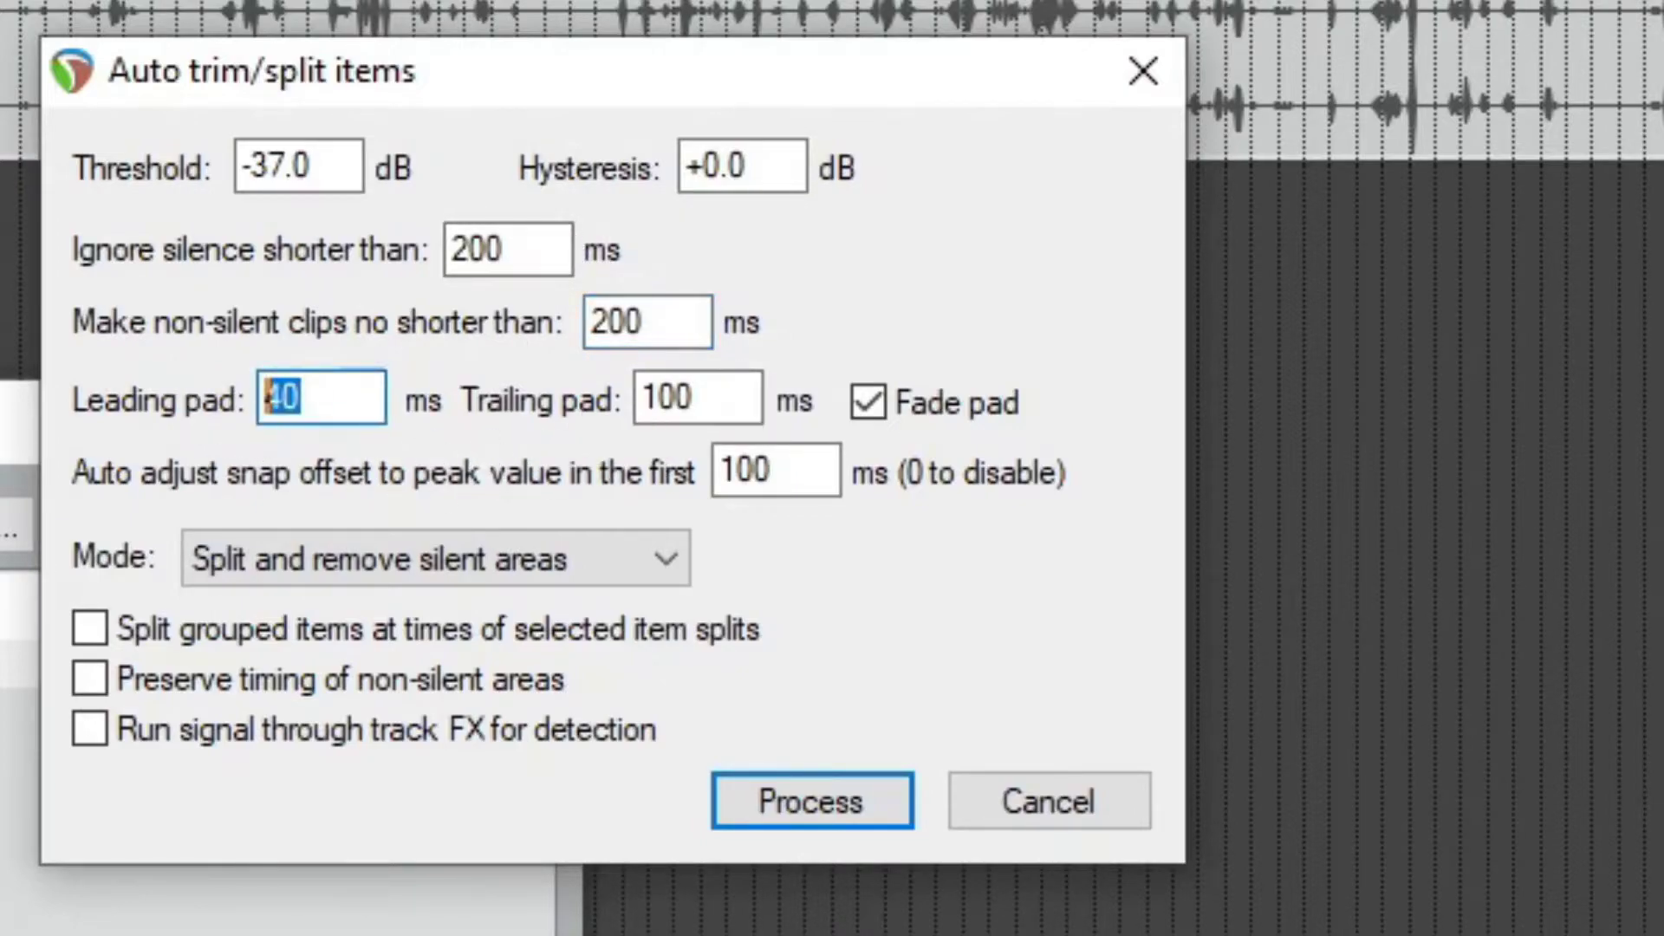
{"action": "key", "text": "Tab"}
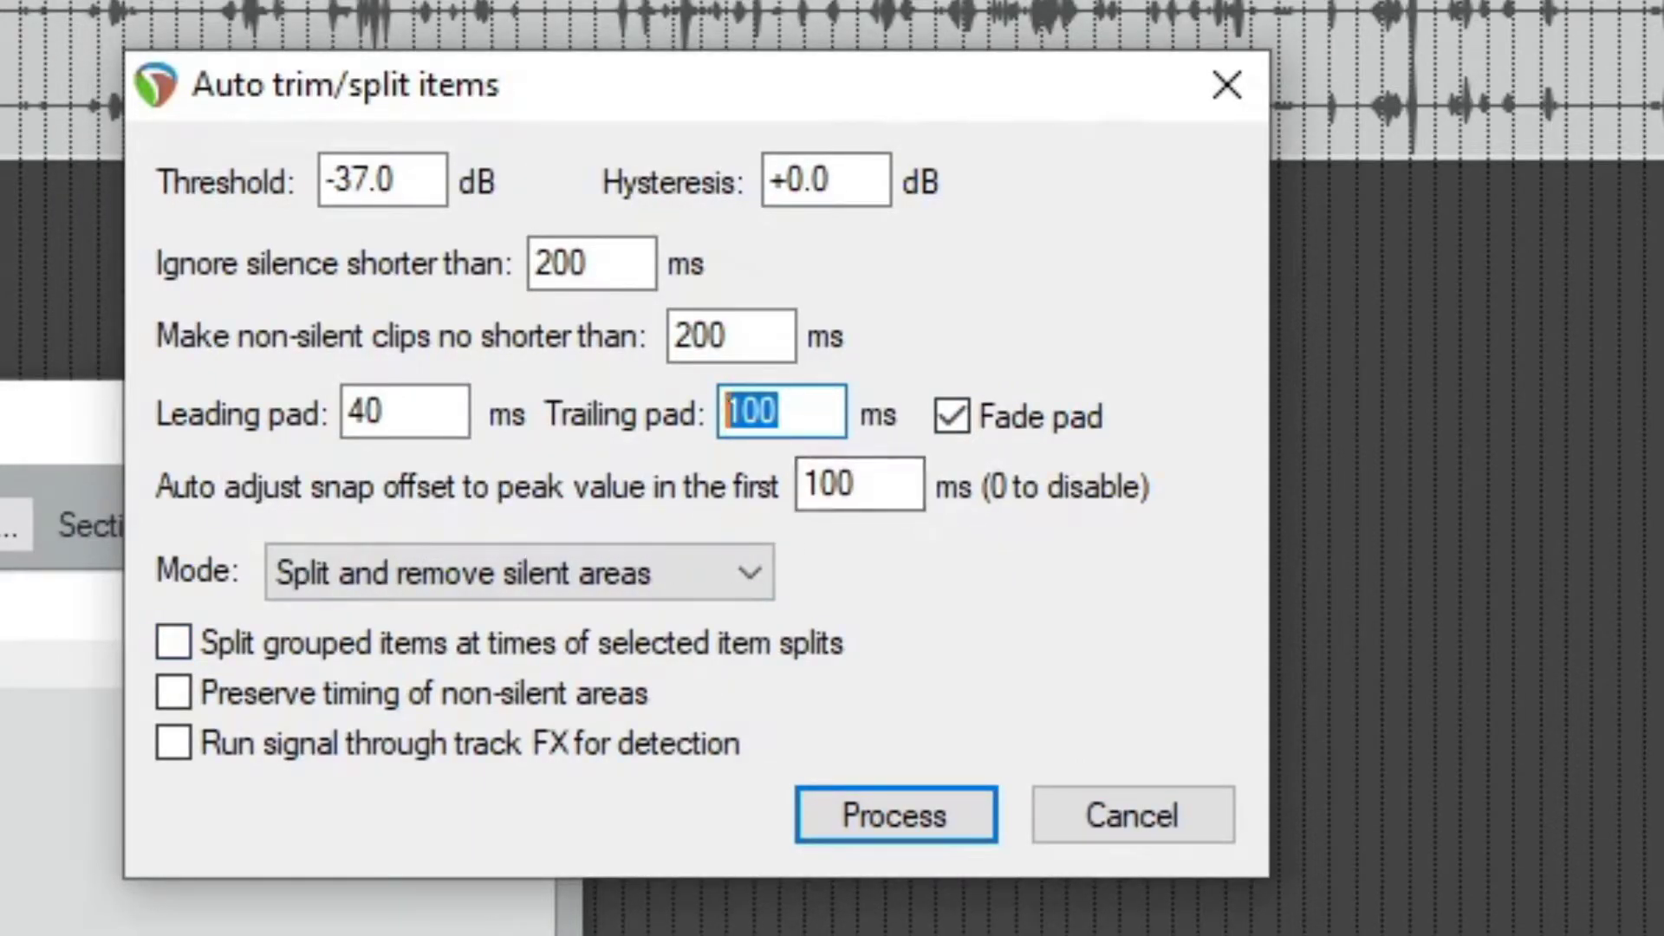
{"action": "key", "text": "Tab"}
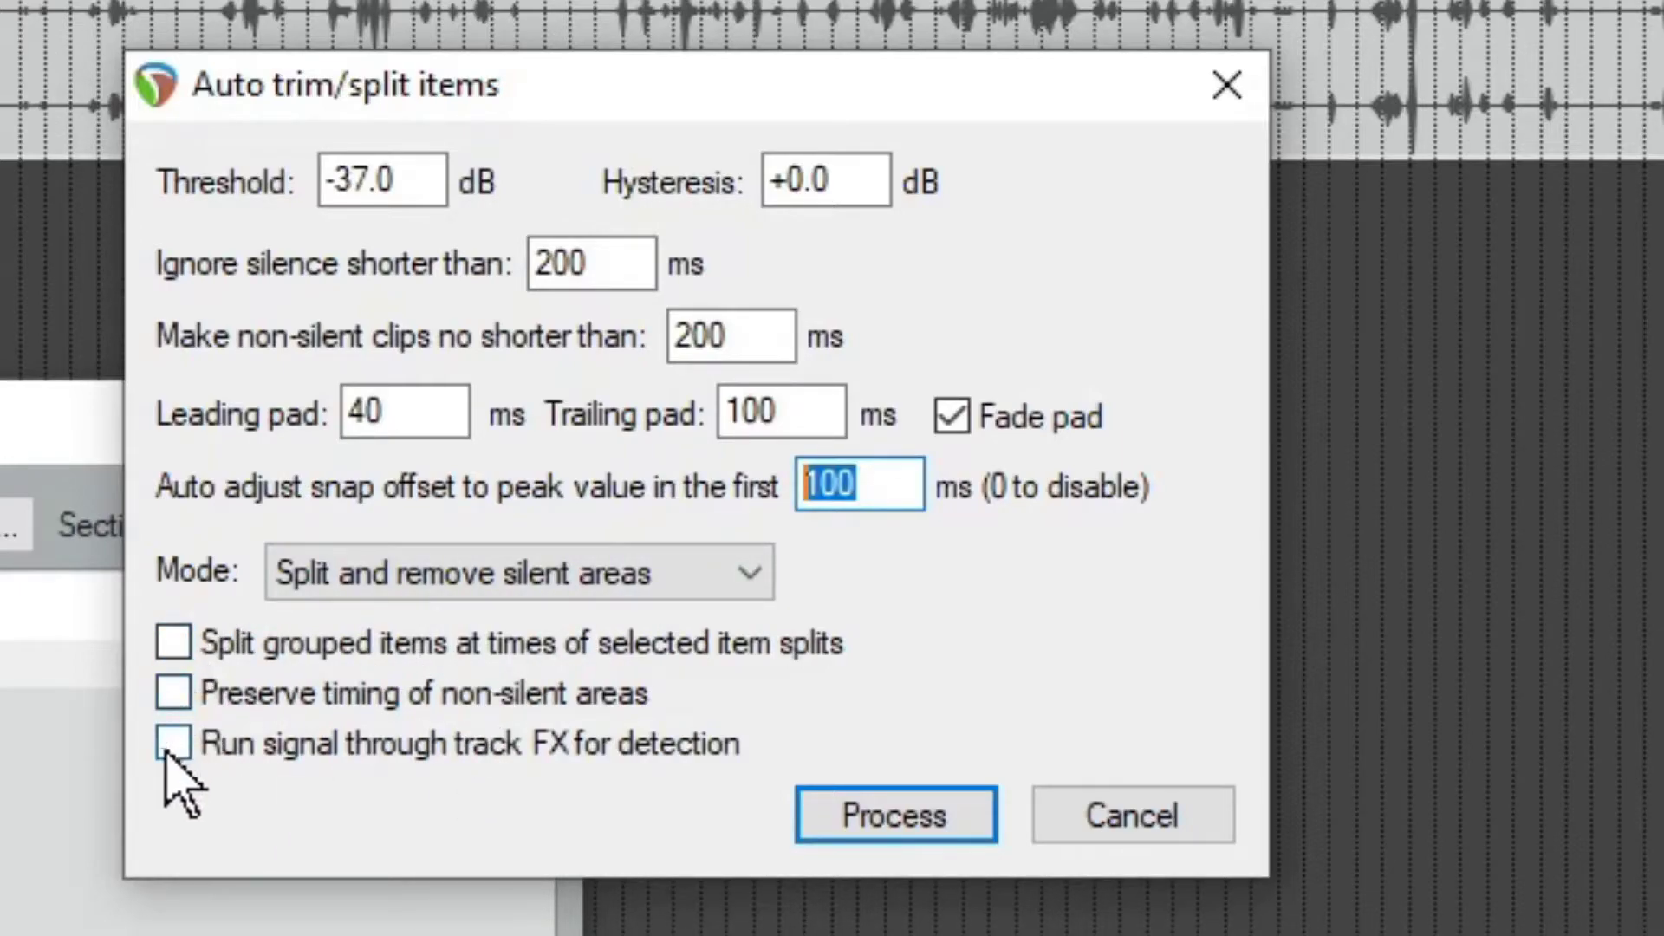
Step: Leave 'Preserve timing of non-silent areas' unchecked and process the silence removal
{"action": "left_click", "coordinate": [382, 696]}
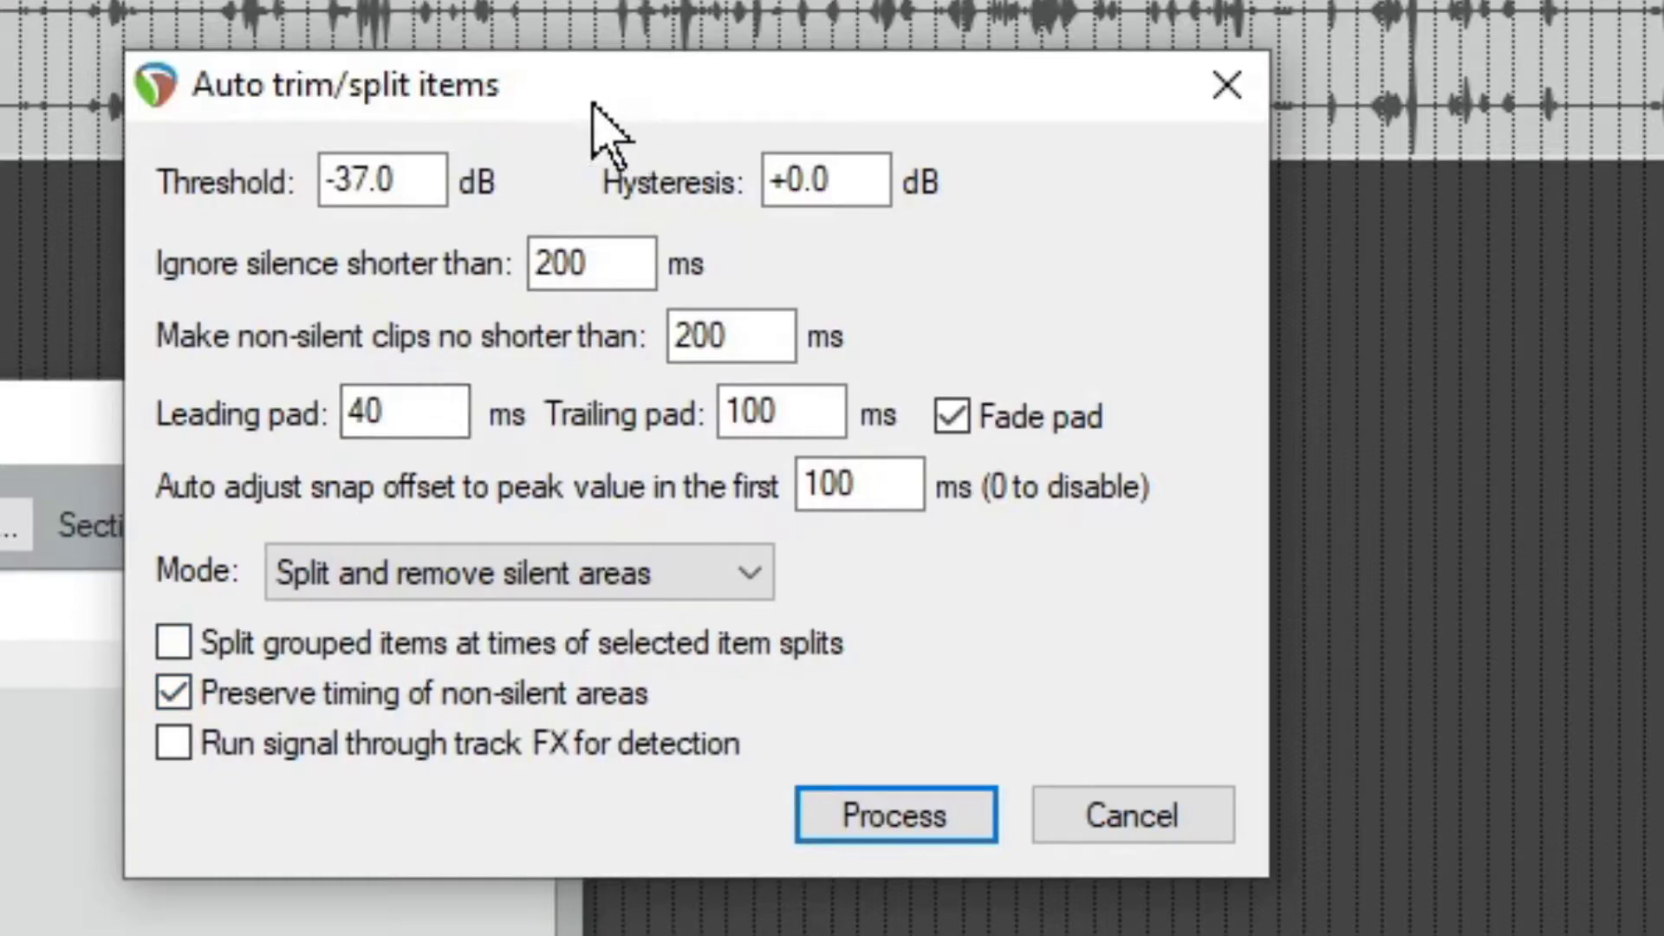
{"action": "left_click", "coordinate": [173, 693]}
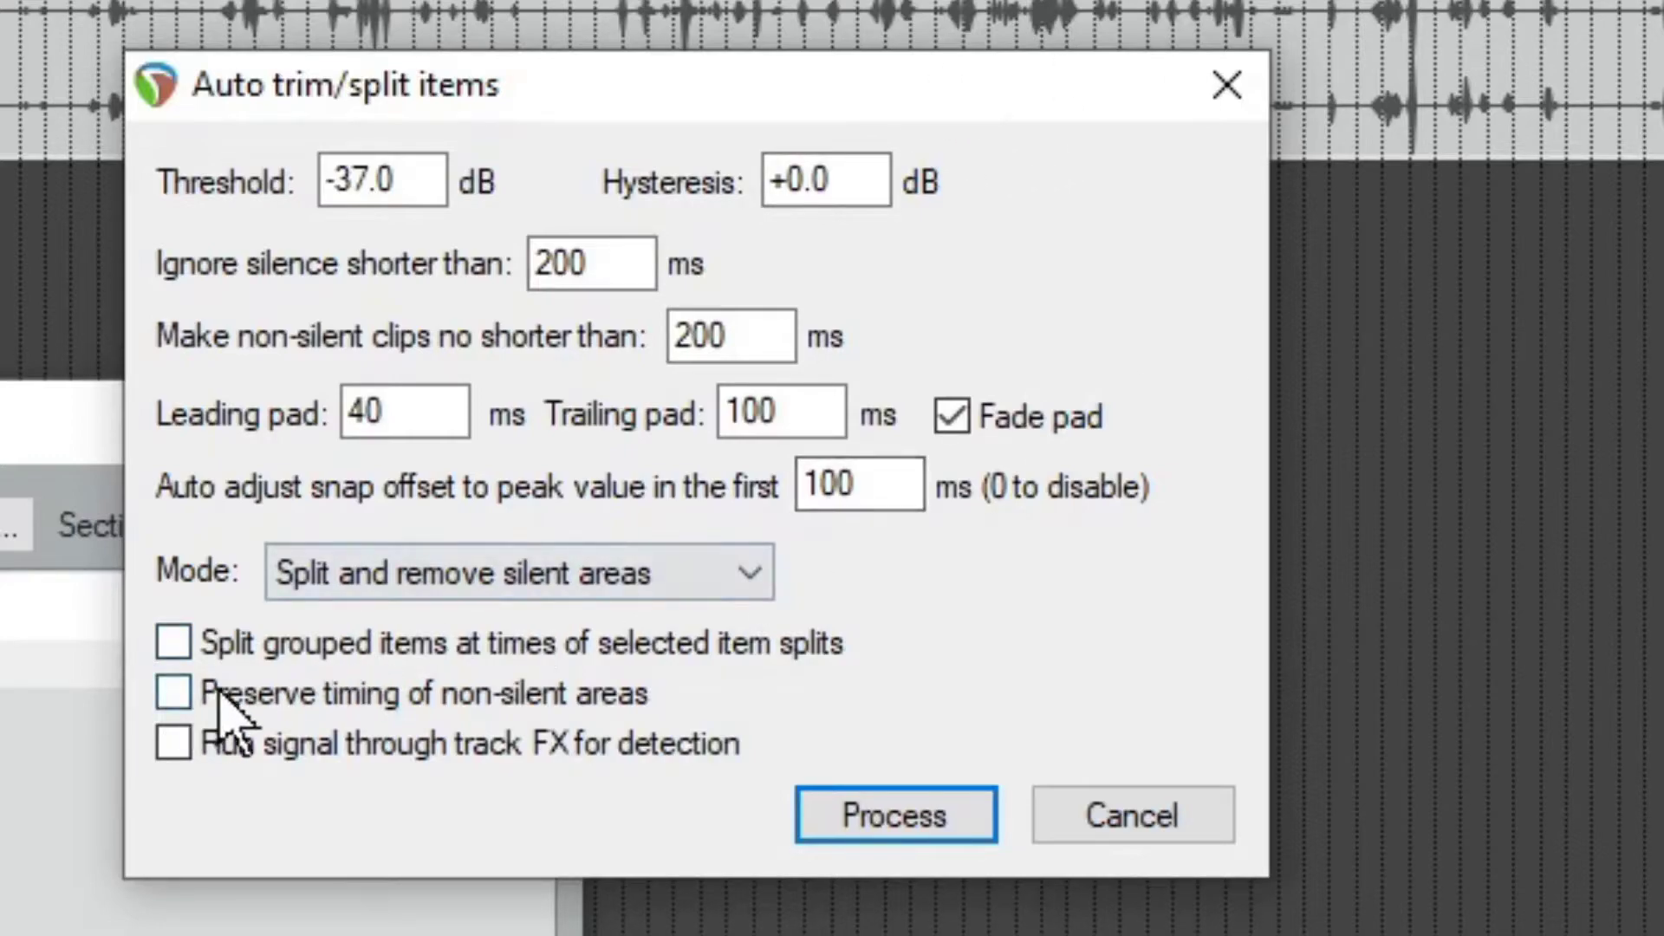
{"action": "left_click", "coordinate": [174, 696]}
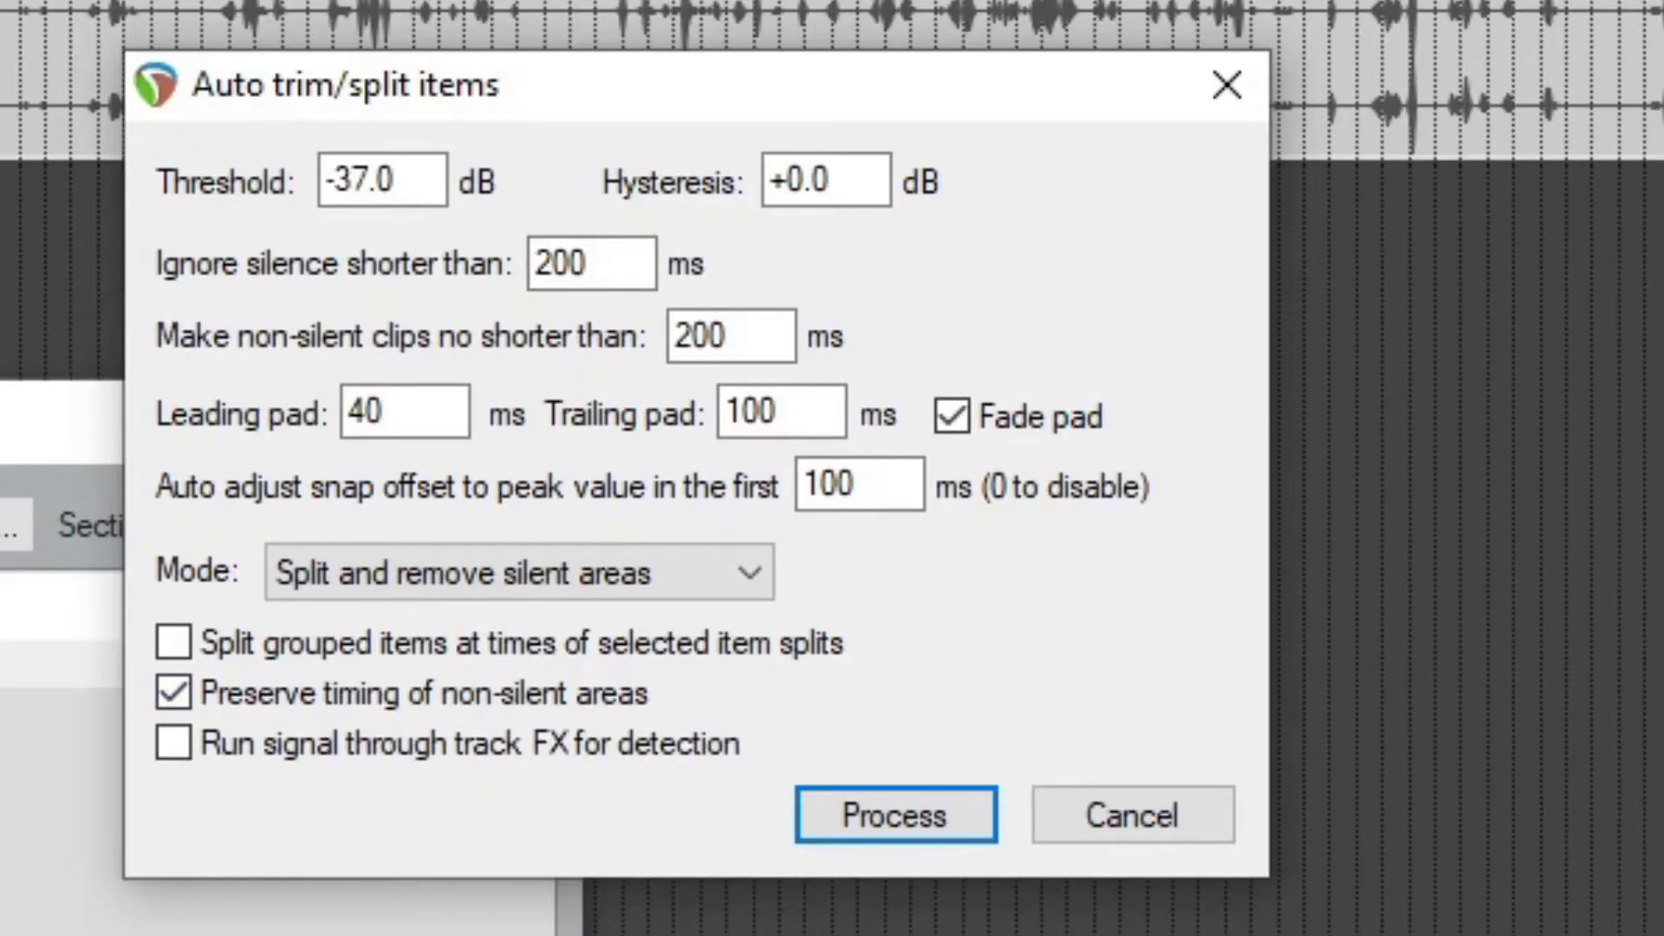
{"action": "left_click", "coordinate": [175, 696]}
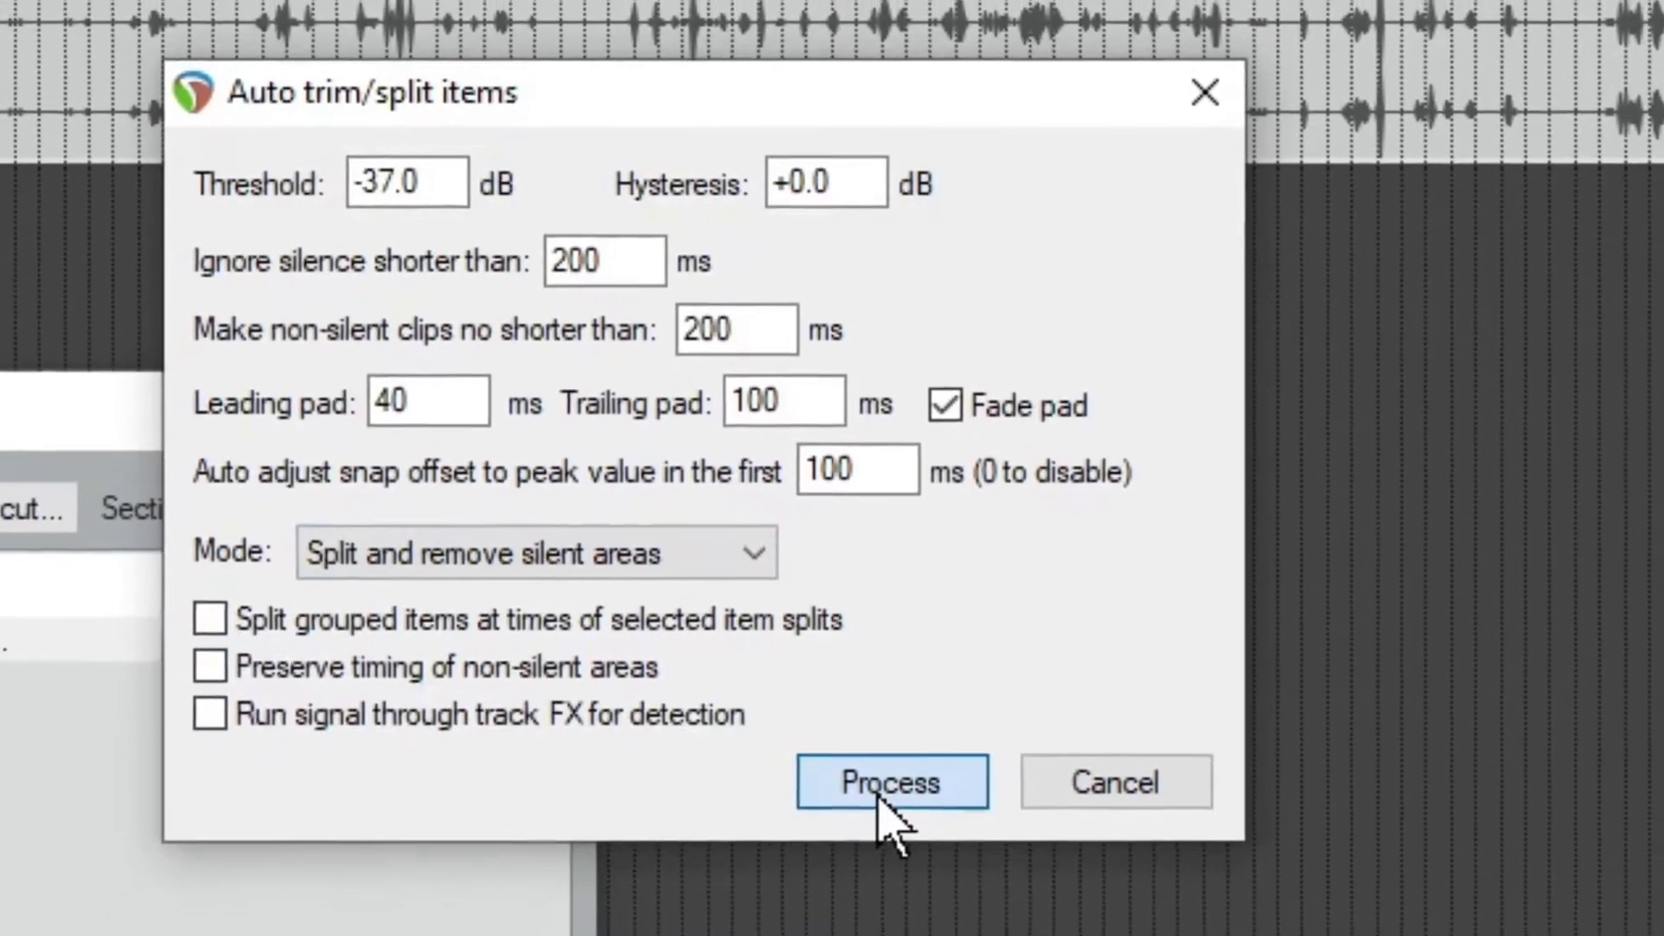
{"action": "left_click", "coordinate": [877, 822]}
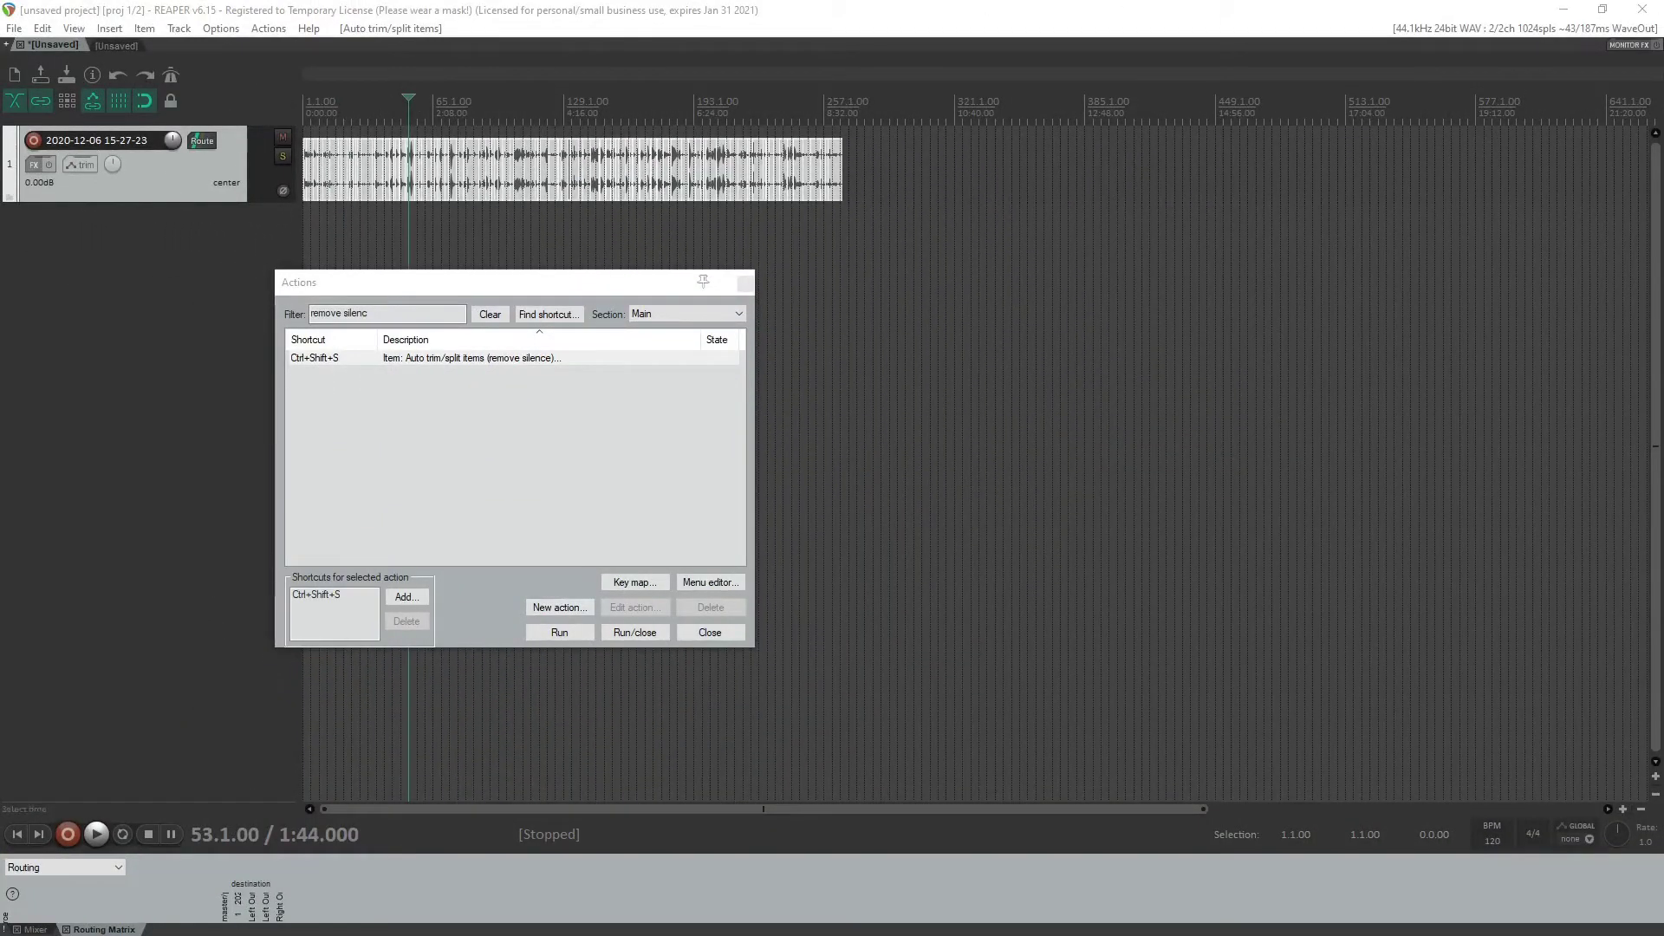
Step: Move the edit position to the trimmed item's end around 8:48 and close the Actions window
{"action": "left_click", "coordinate": [839, 347]}
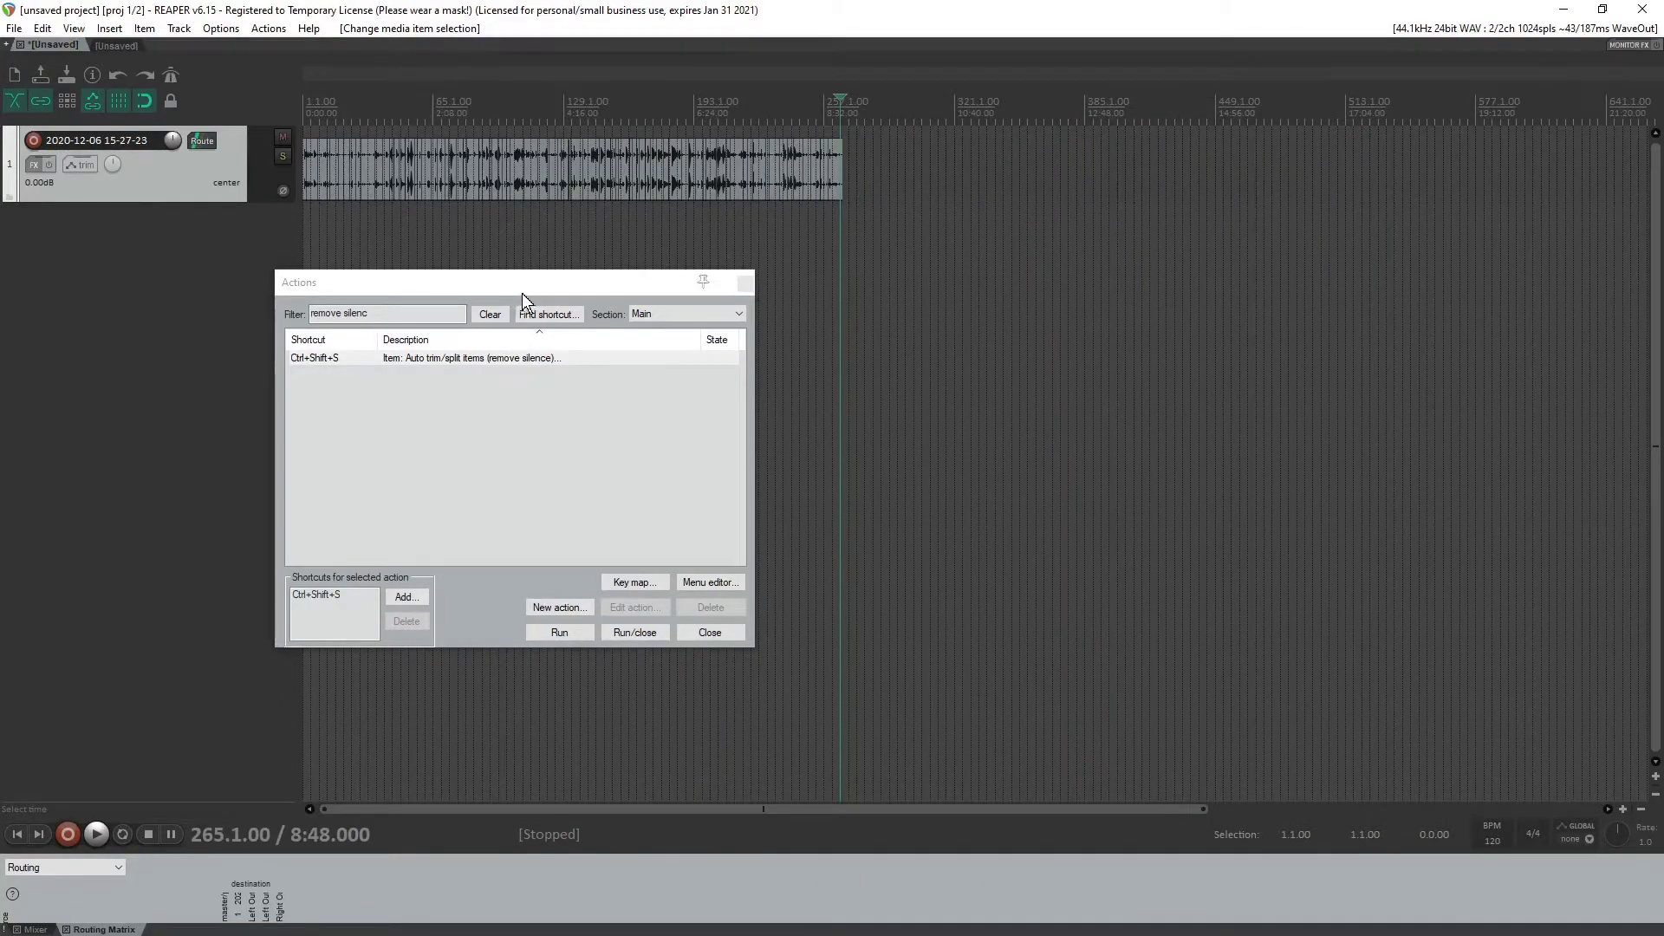
{"action": "left_click_drag", "start_coordinate": [524, 295], "coordinate": [638, 289]}
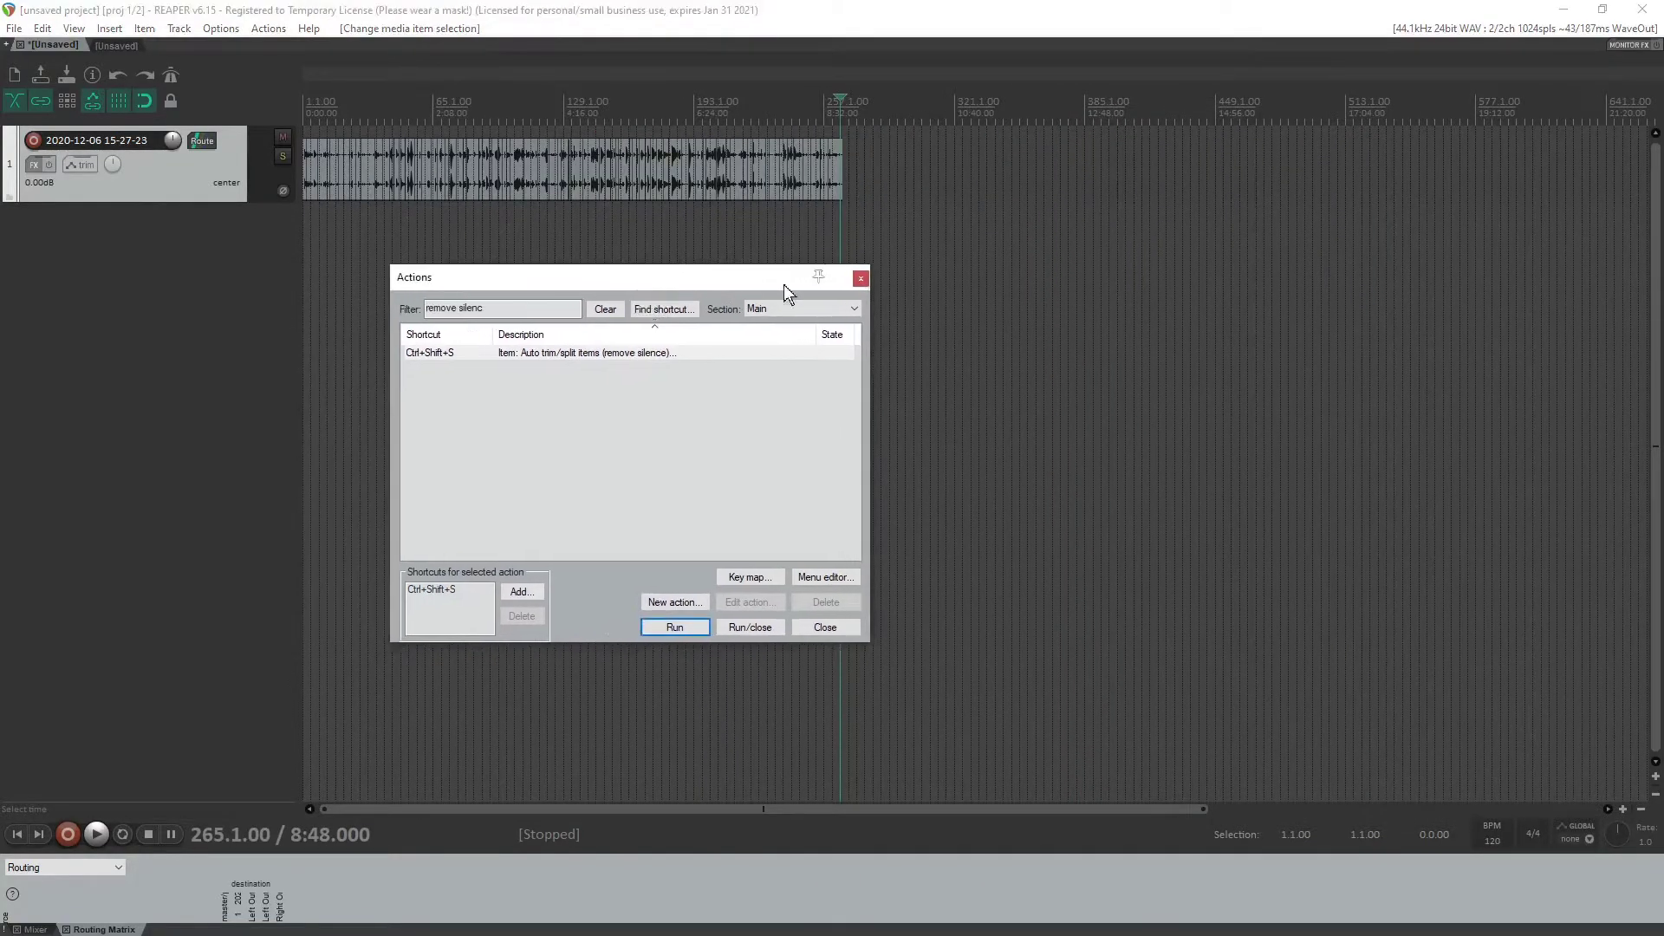
{"action": "left_click", "coordinate": [859, 279]}
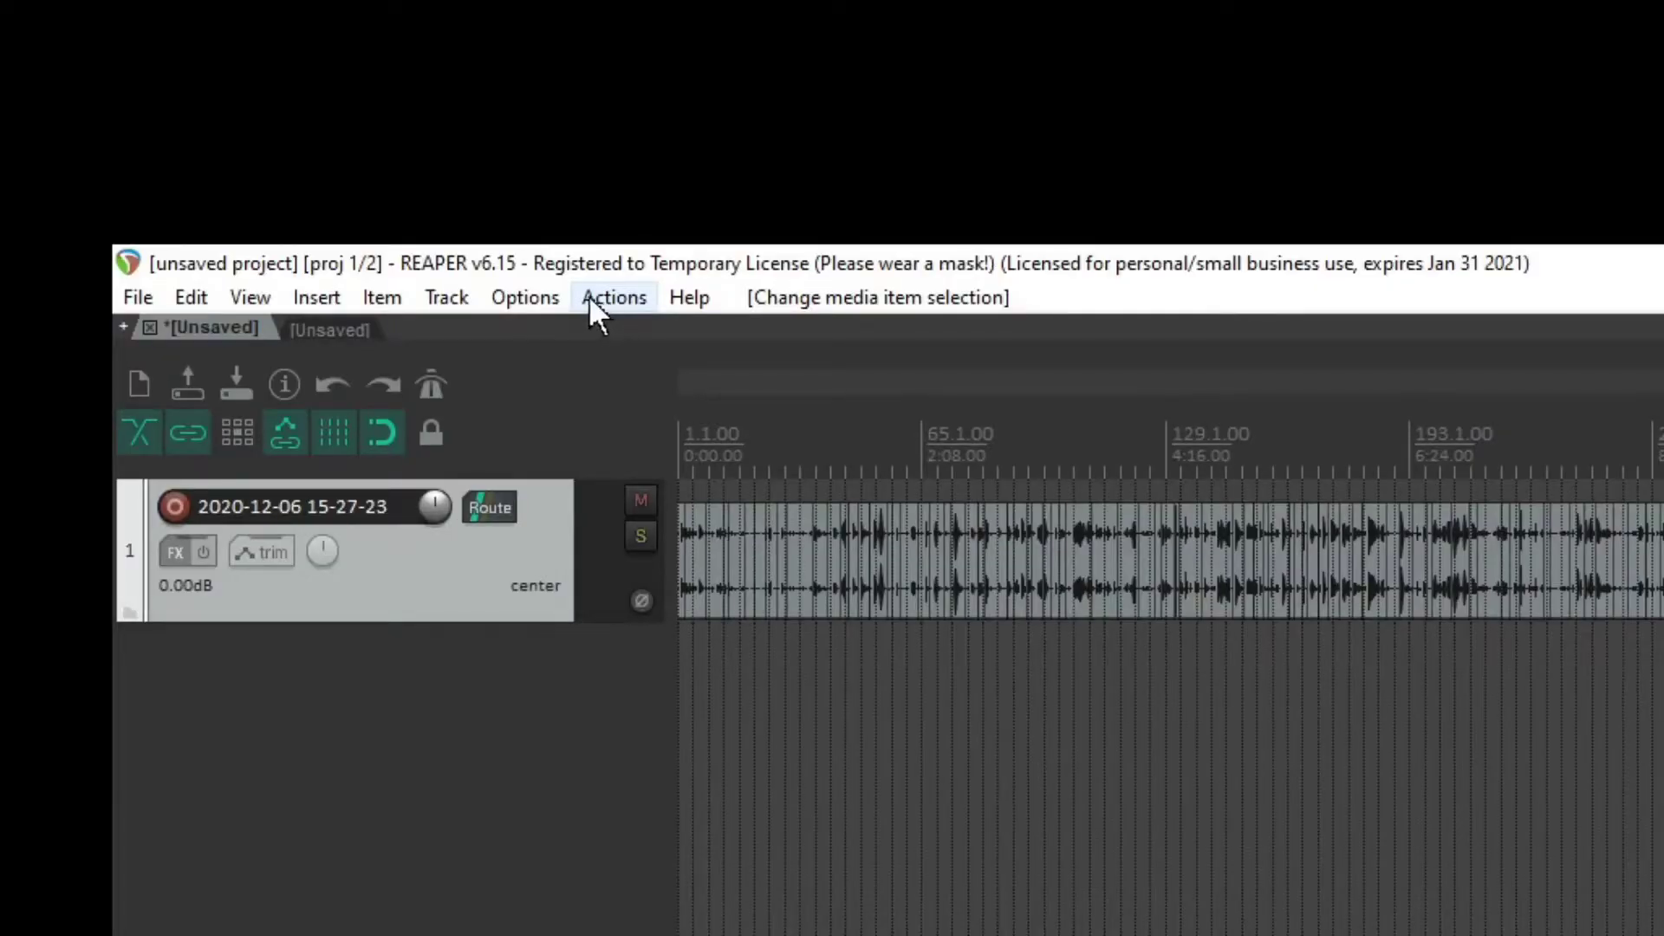
Step: Filter the action list by 'Render' and select File: Render project to disk..
{"action": "left_click", "coordinate": [610, 296]}
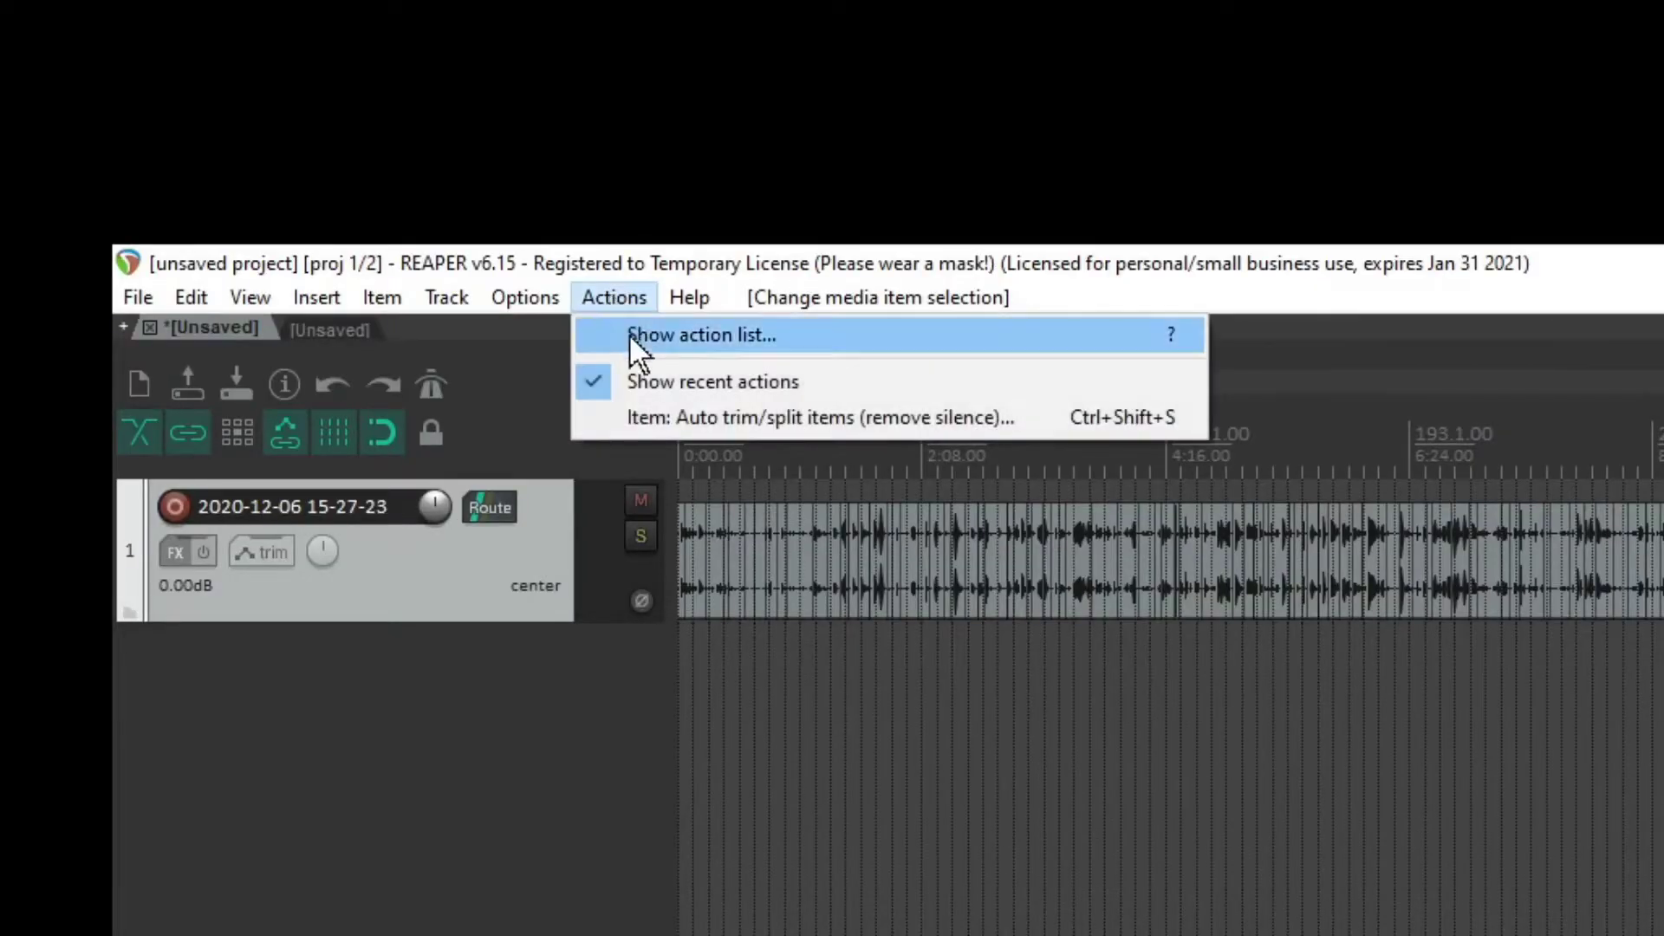
{"action": "left_click", "coordinate": [632, 336]}
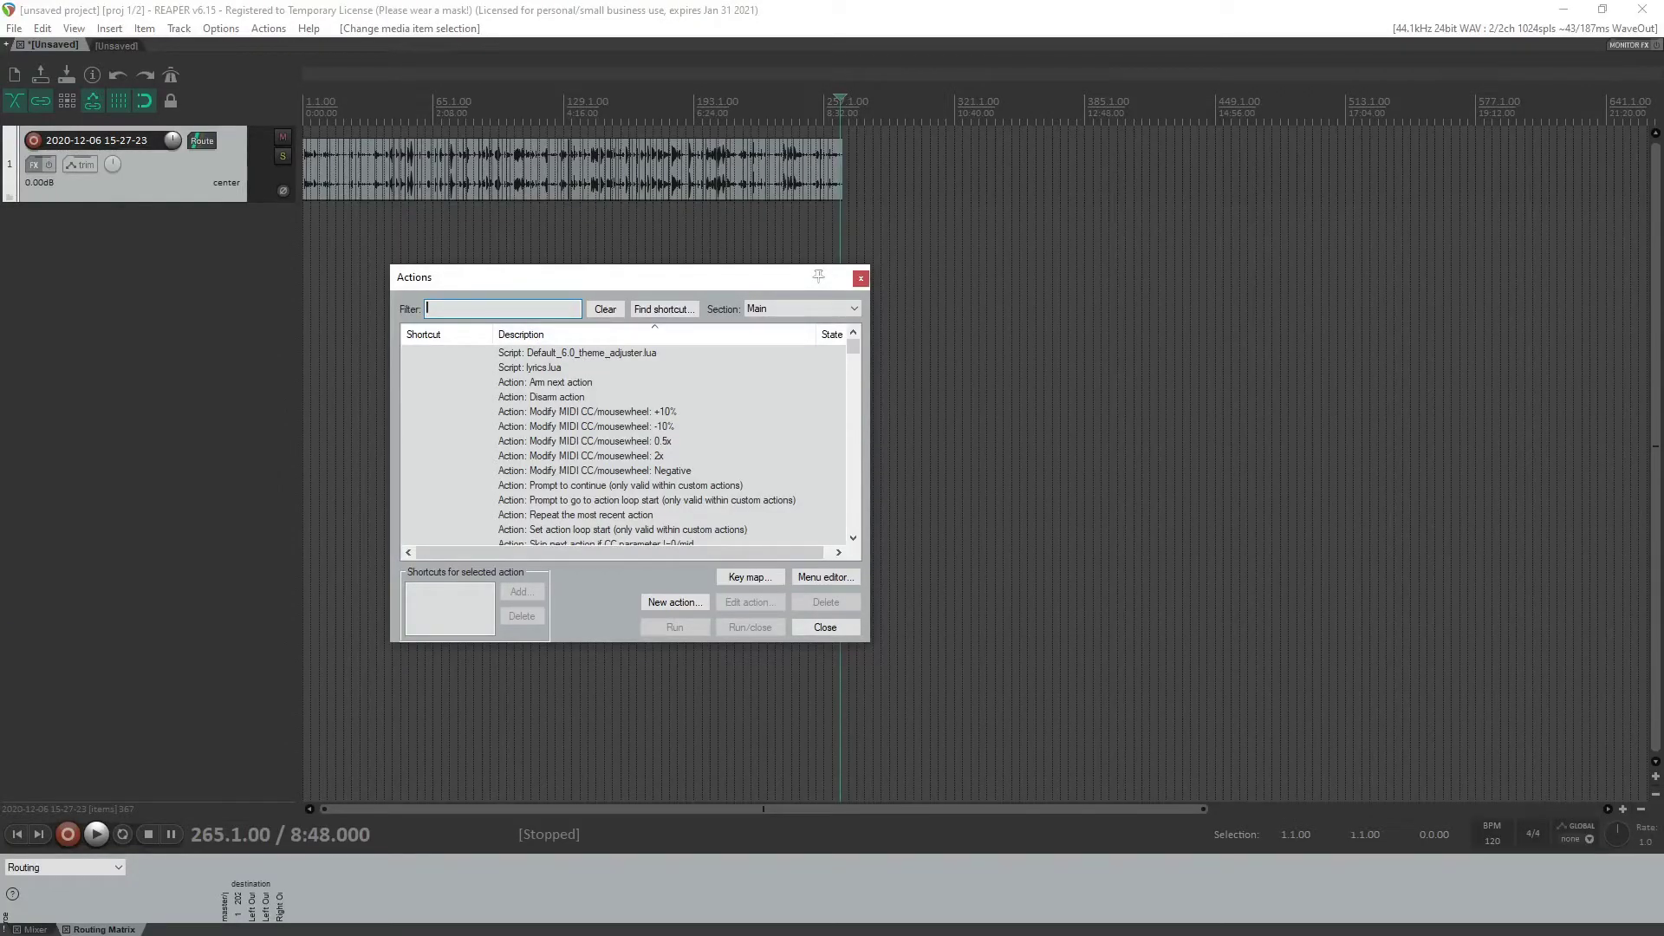
{"action": "type", "text": "Render"}
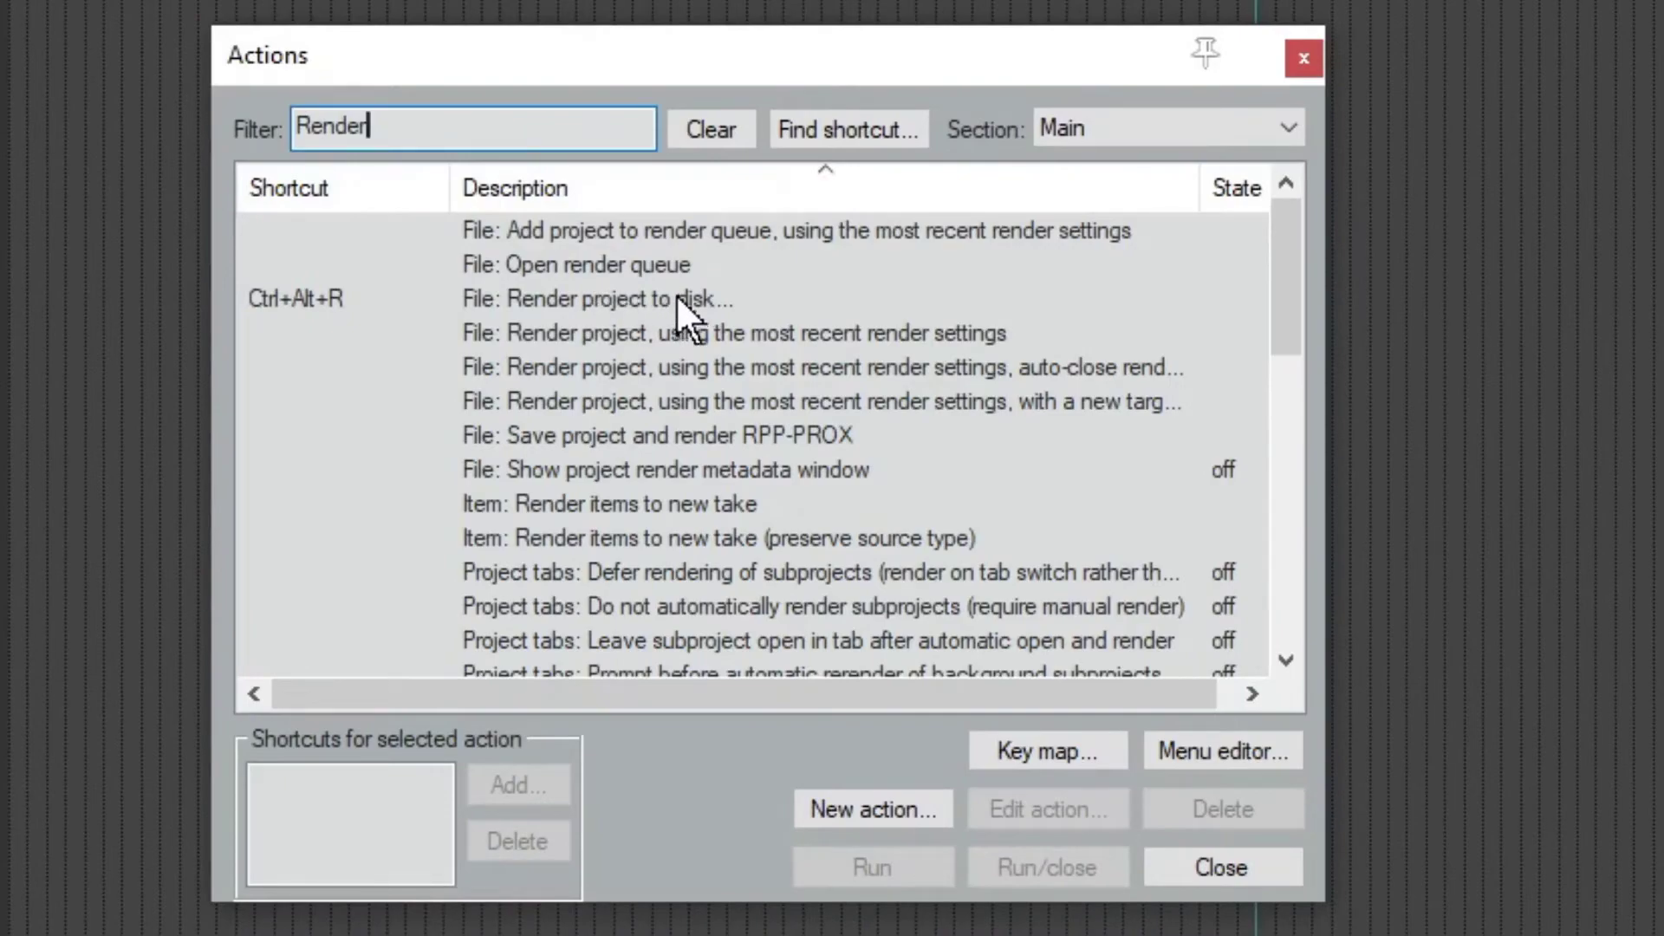
{"action": "left_click", "coordinate": [678, 296]}
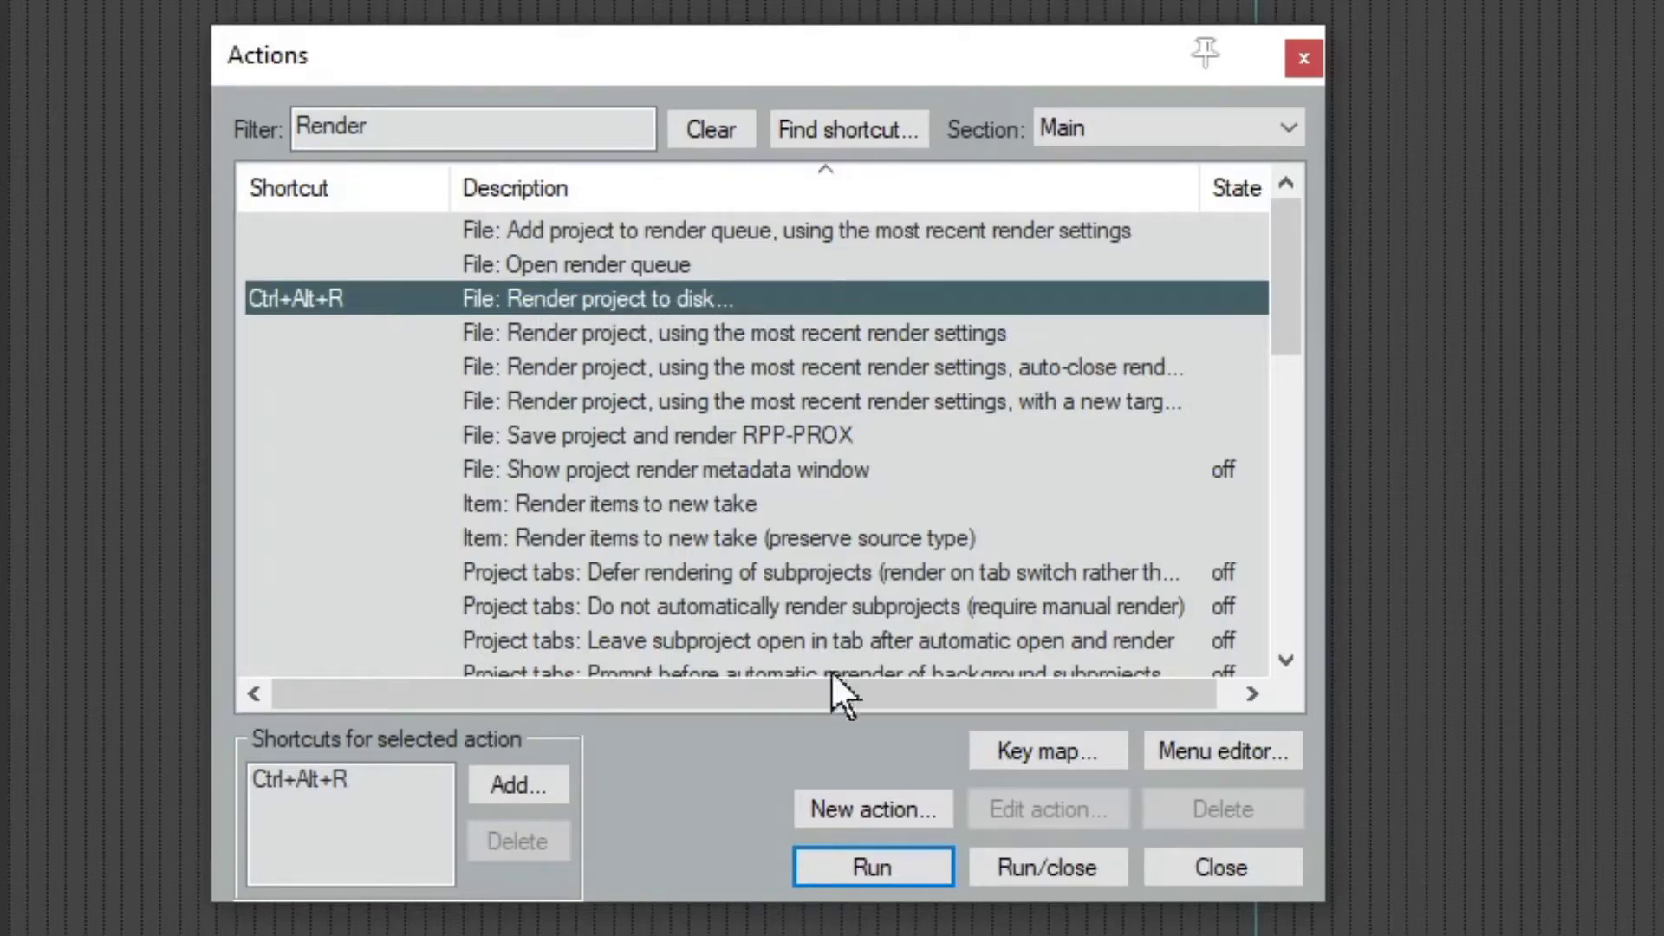
Step: Open Render to File, set the output folder to D:\RENDER and name the file 'magic match'
{"action": "left_click", "coordinate": [888, 865]}
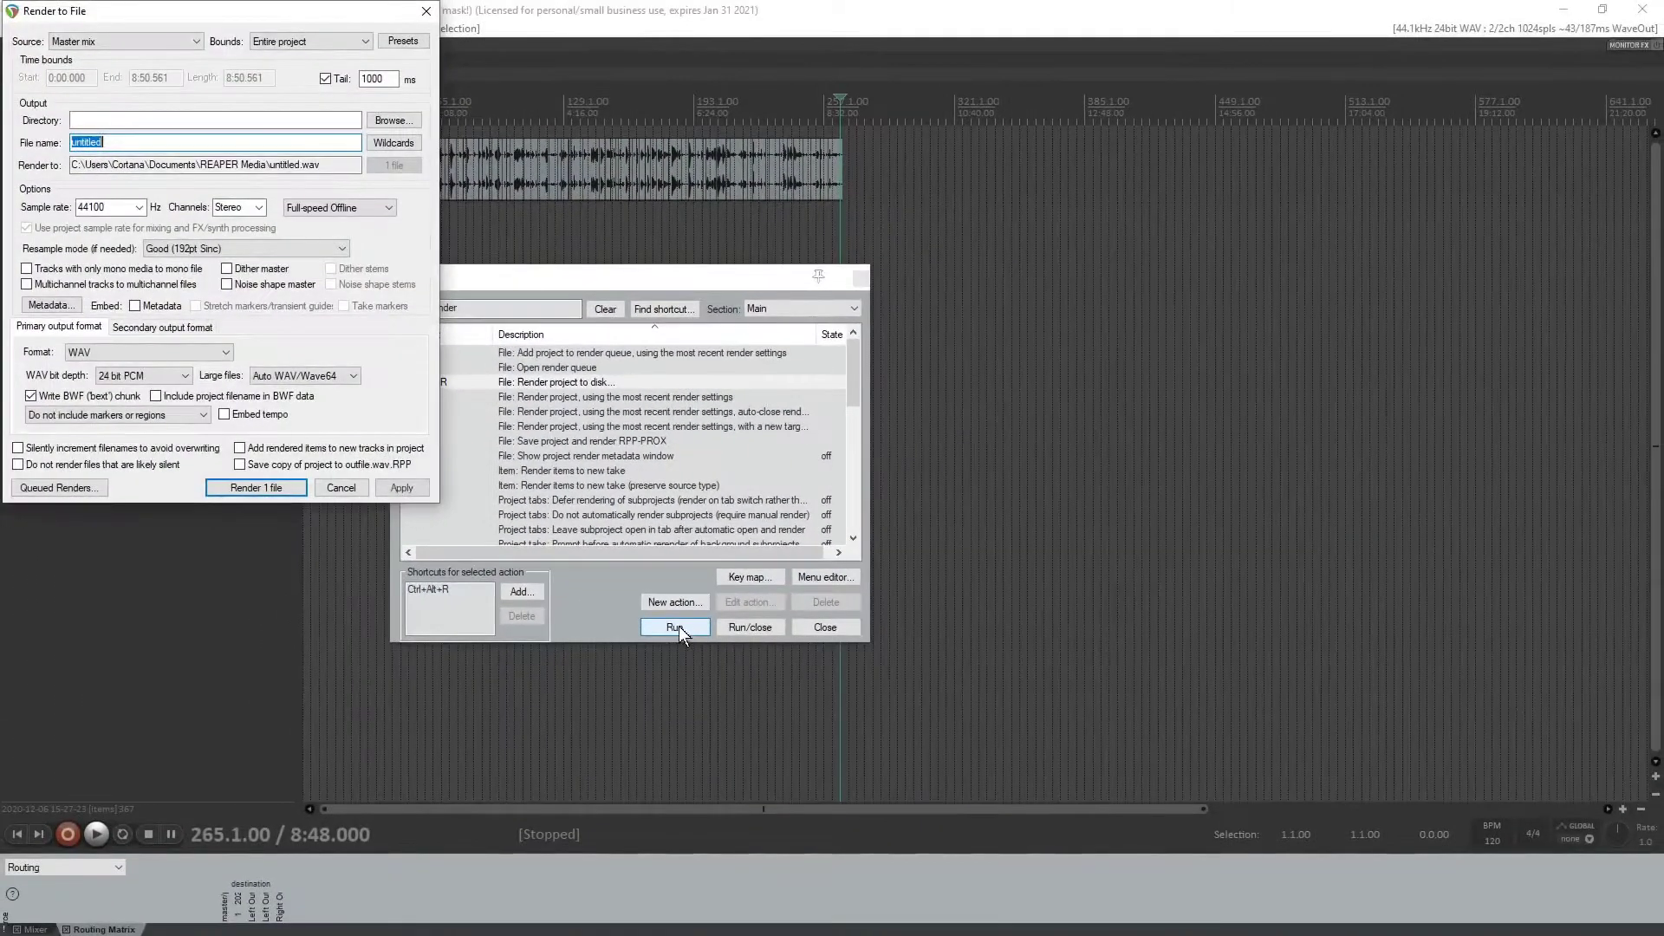
{"action": "left_click_drag", "start_coordinate": [182, 10], "coordinate": [763, 142]}
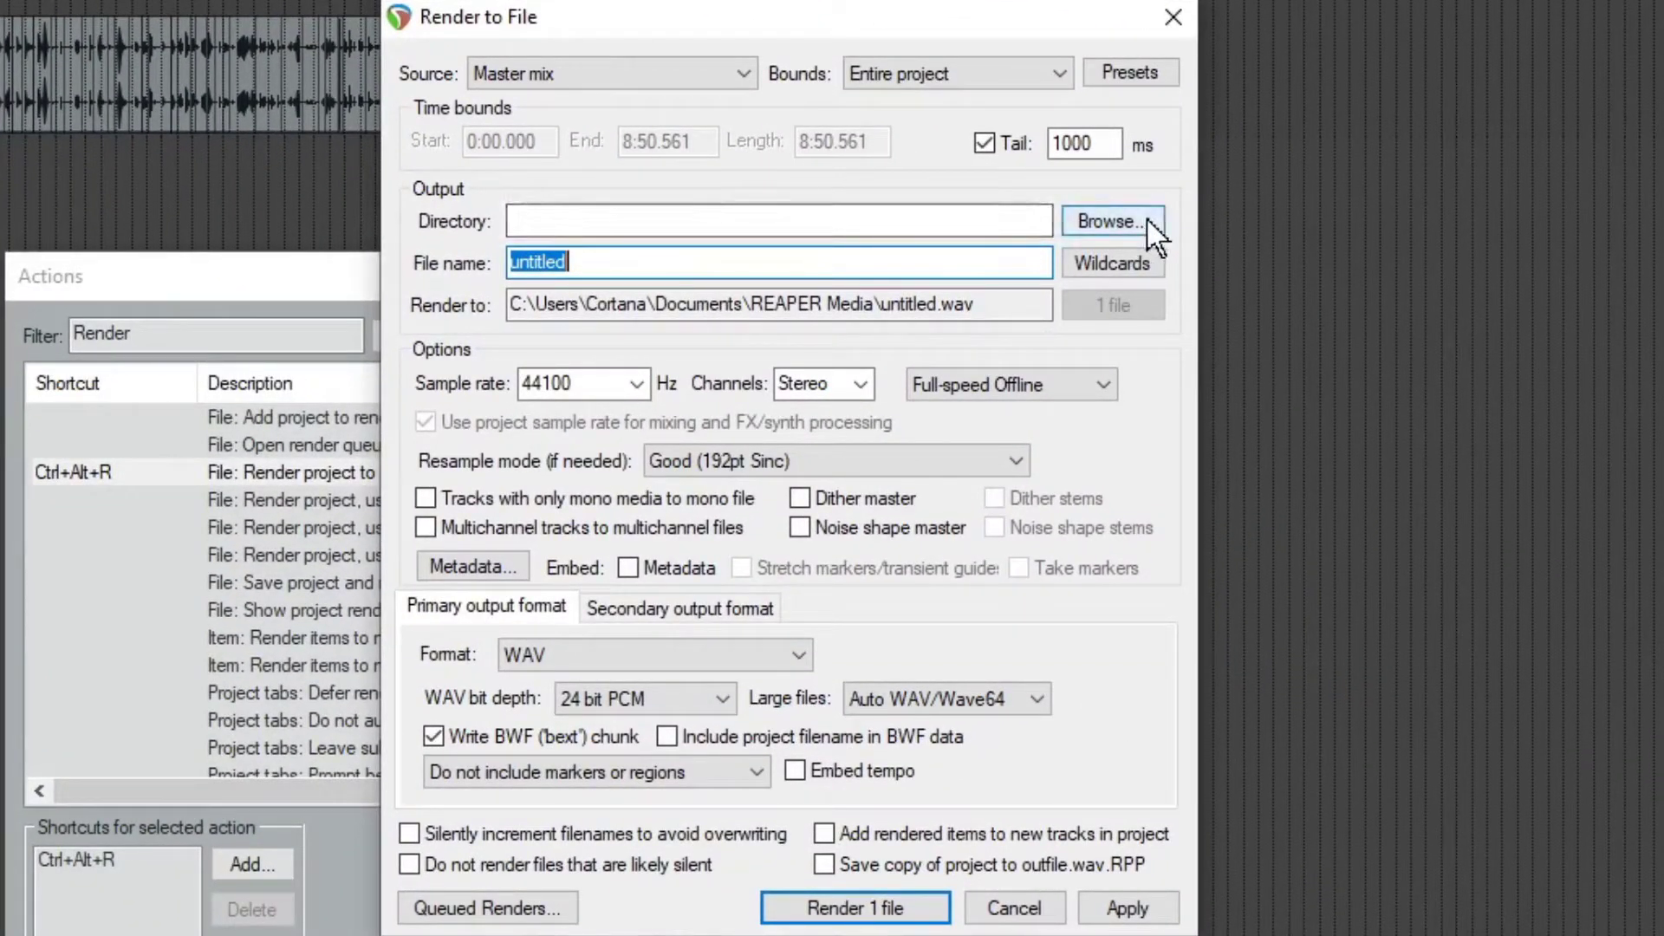
{"action": "left_click", "coordinate": [1149, 218]}
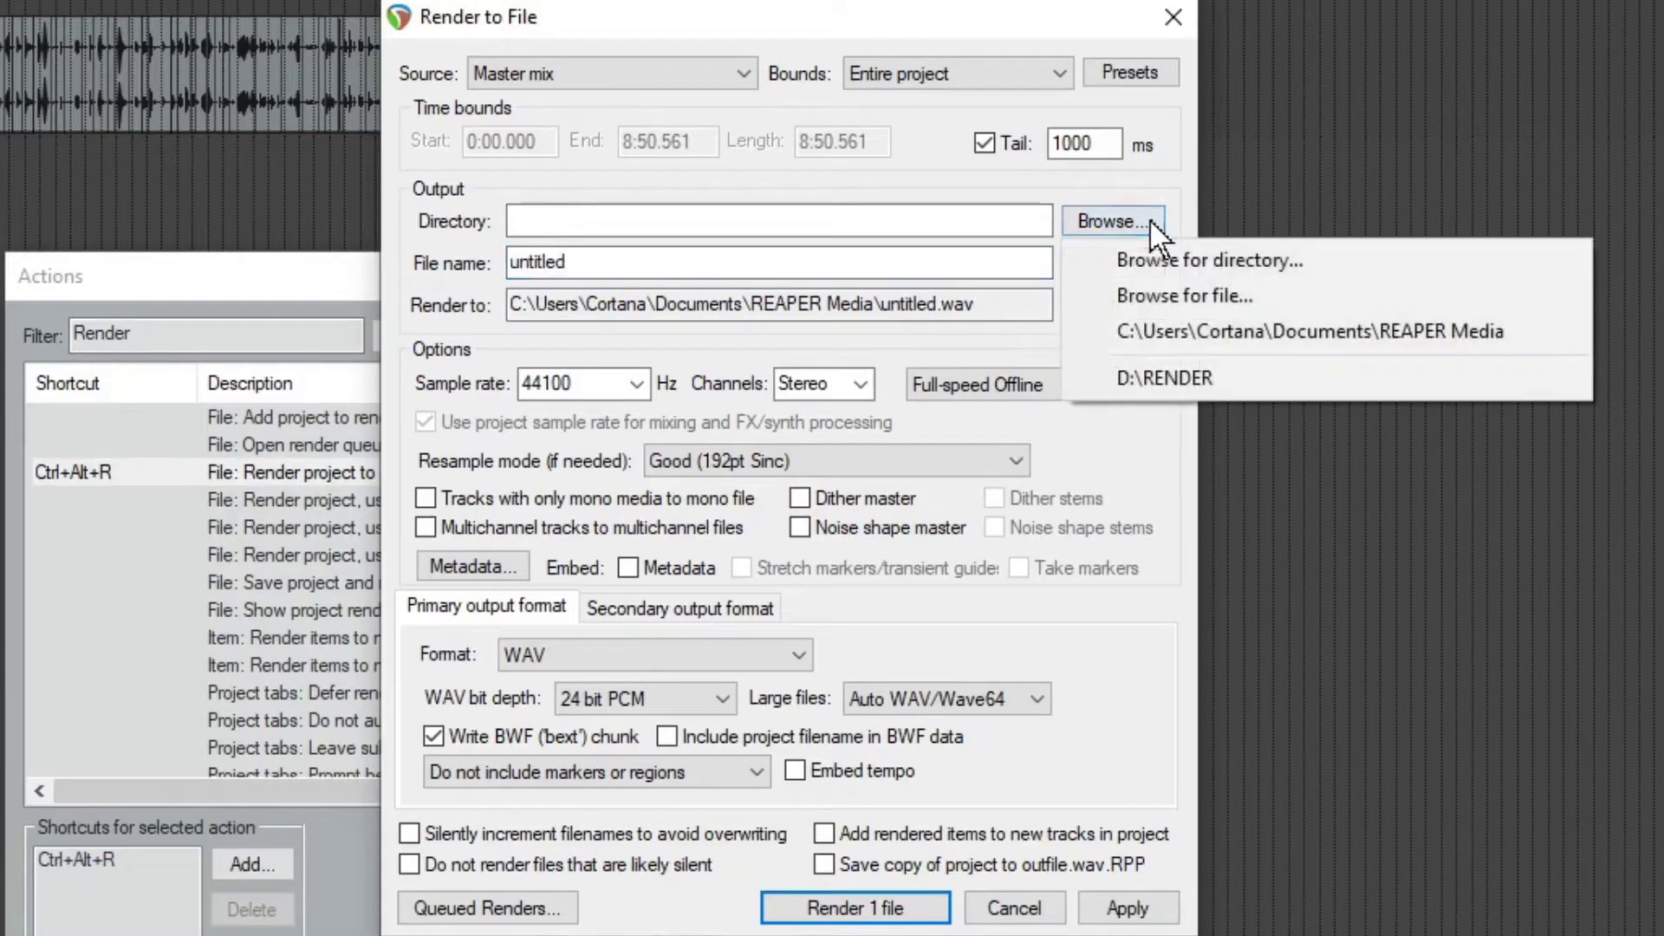
{"action": "left_click", "coordinate": [1191, 371]}
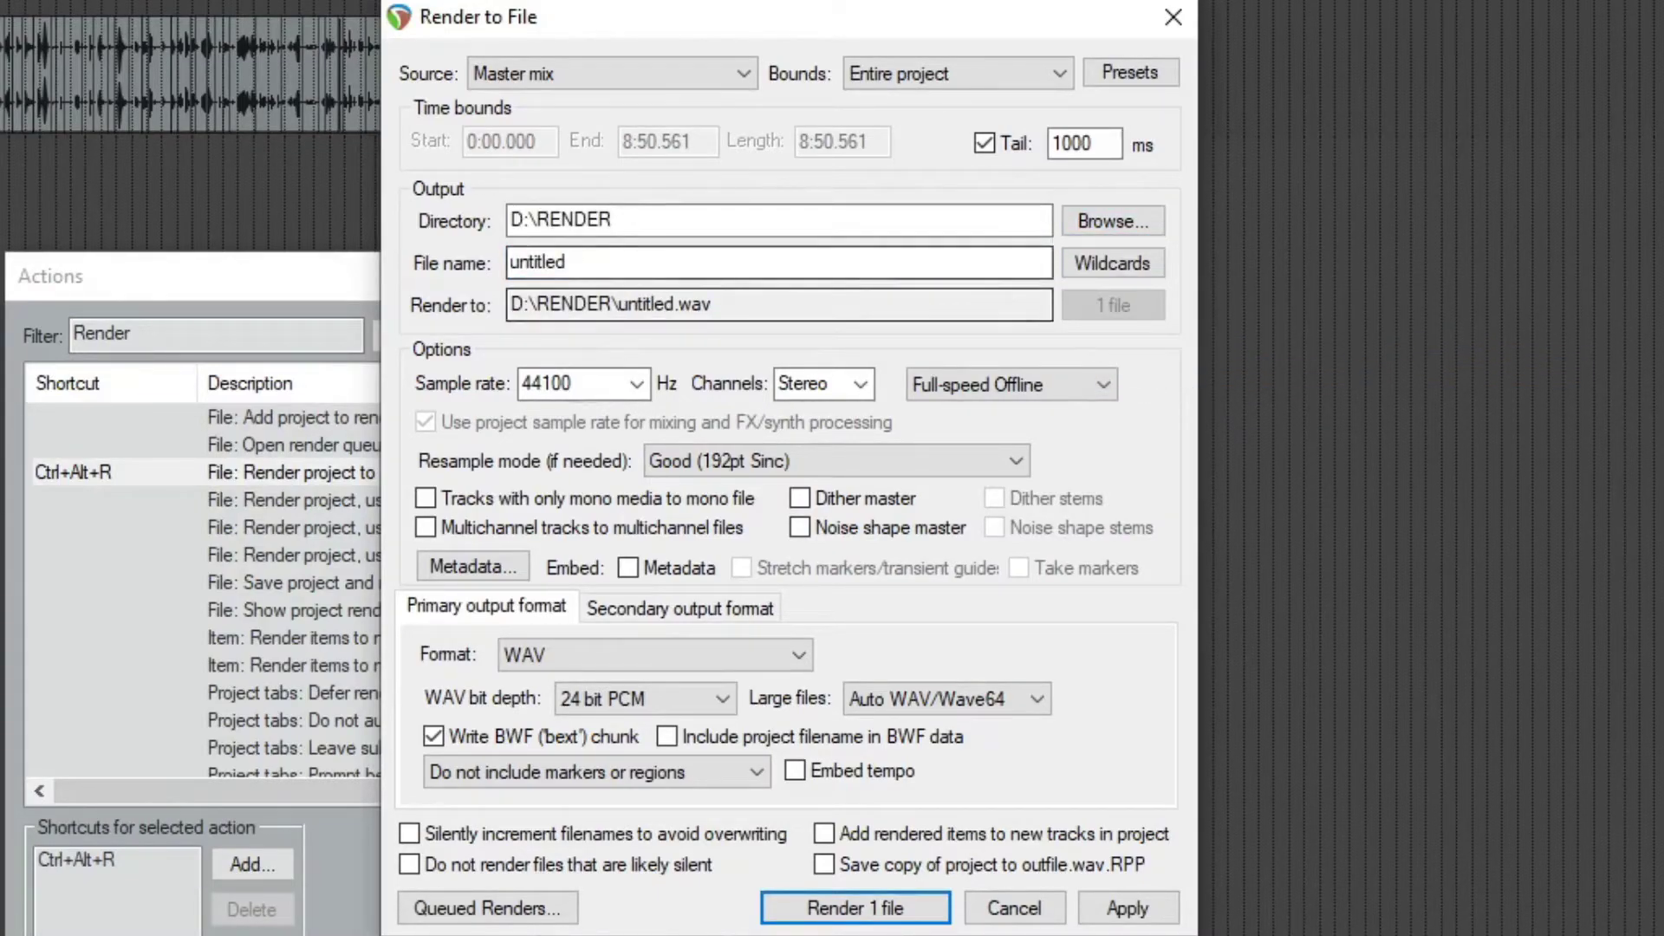
{"action": "key", "text": "ctrl+a"}
{"action": "type", "text": "magic match"}
{"action": "key", "text": "Tab"}
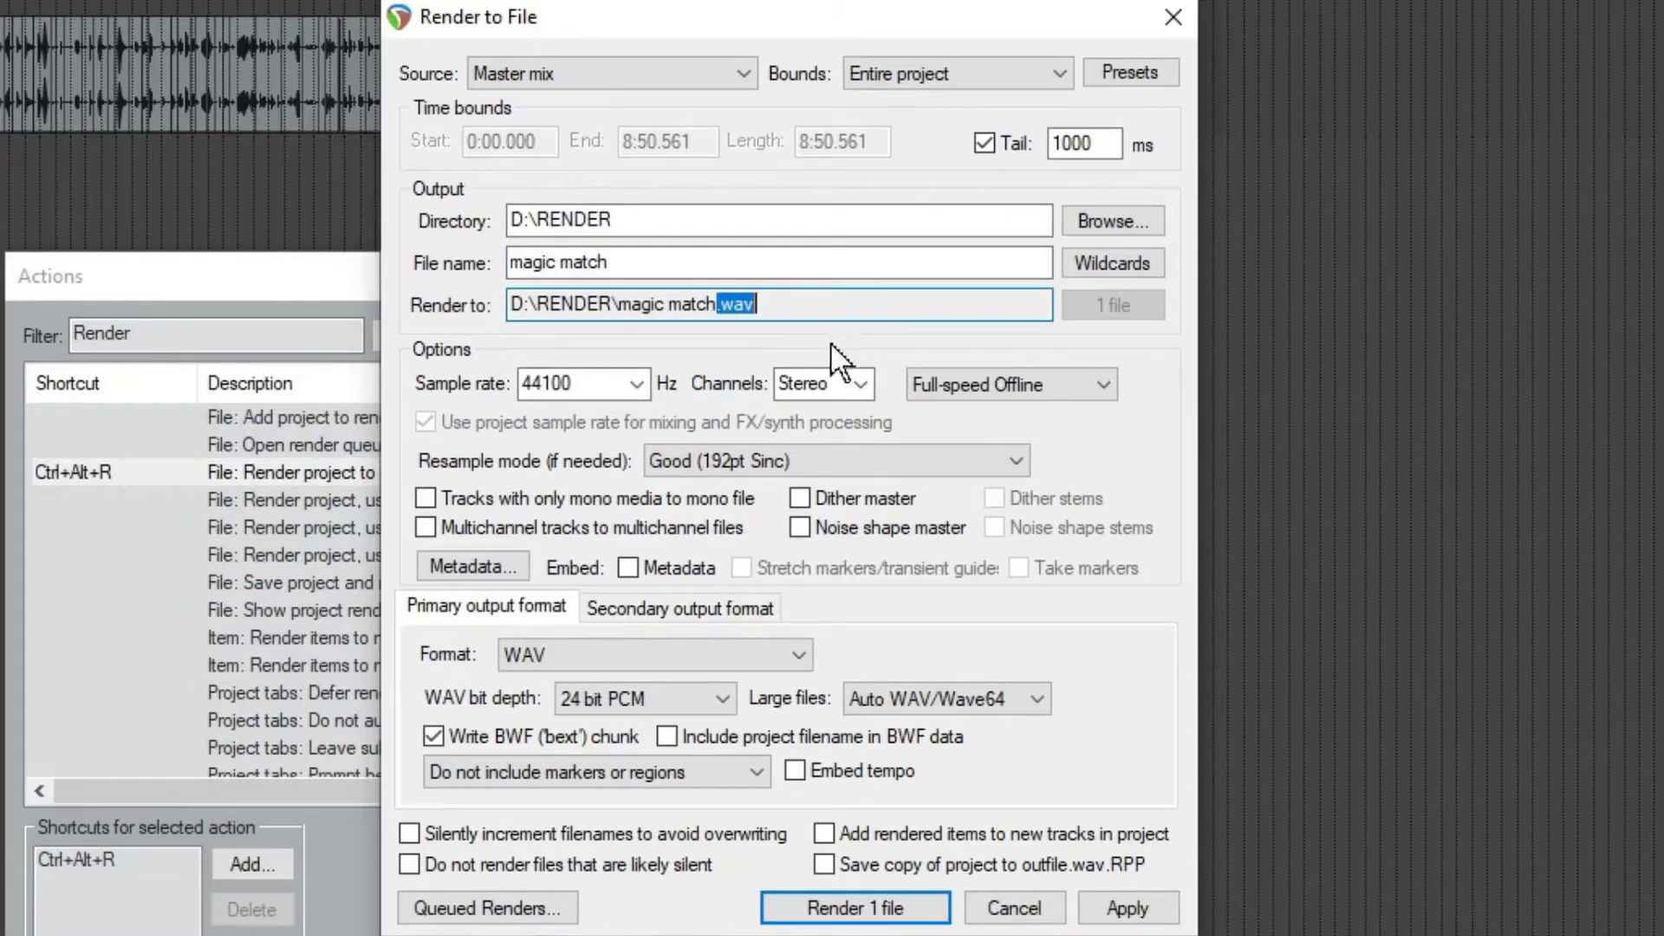
{"action": "key", "text": "End"}
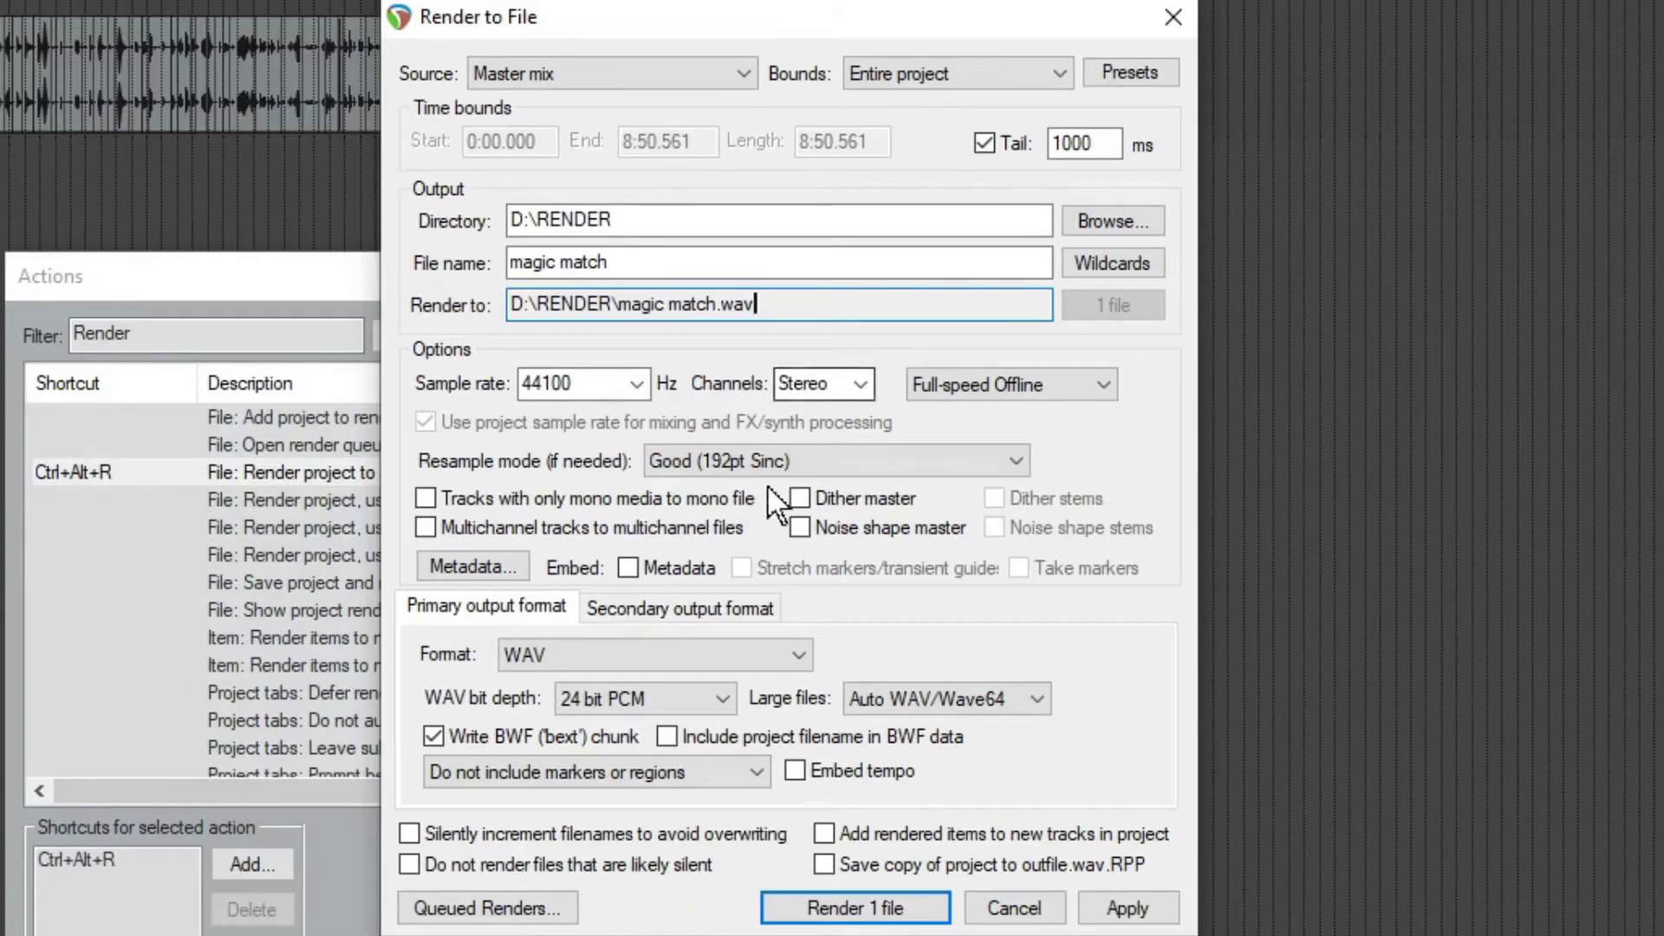
Step: Switch the render format to Video (ffmpeg/libav encoder) with the QT/MOV/MP4 container
{"action": "left_click", "coordinate": [646, 654]}
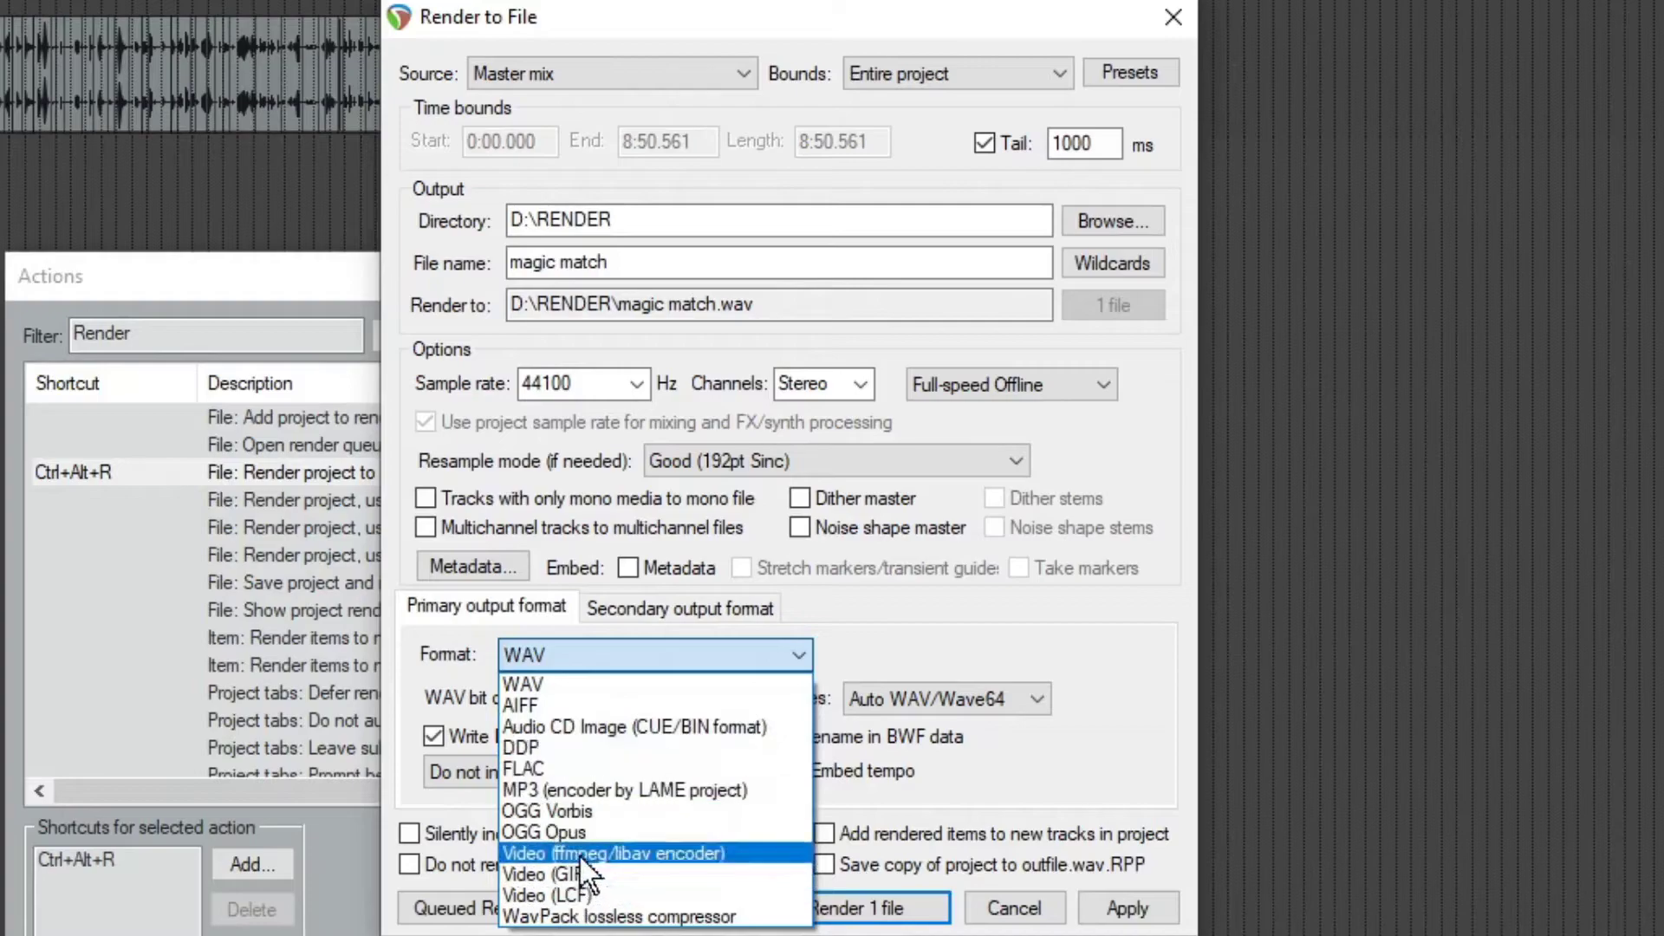
{"action": "left_click", "coordinate": [650, 850]}
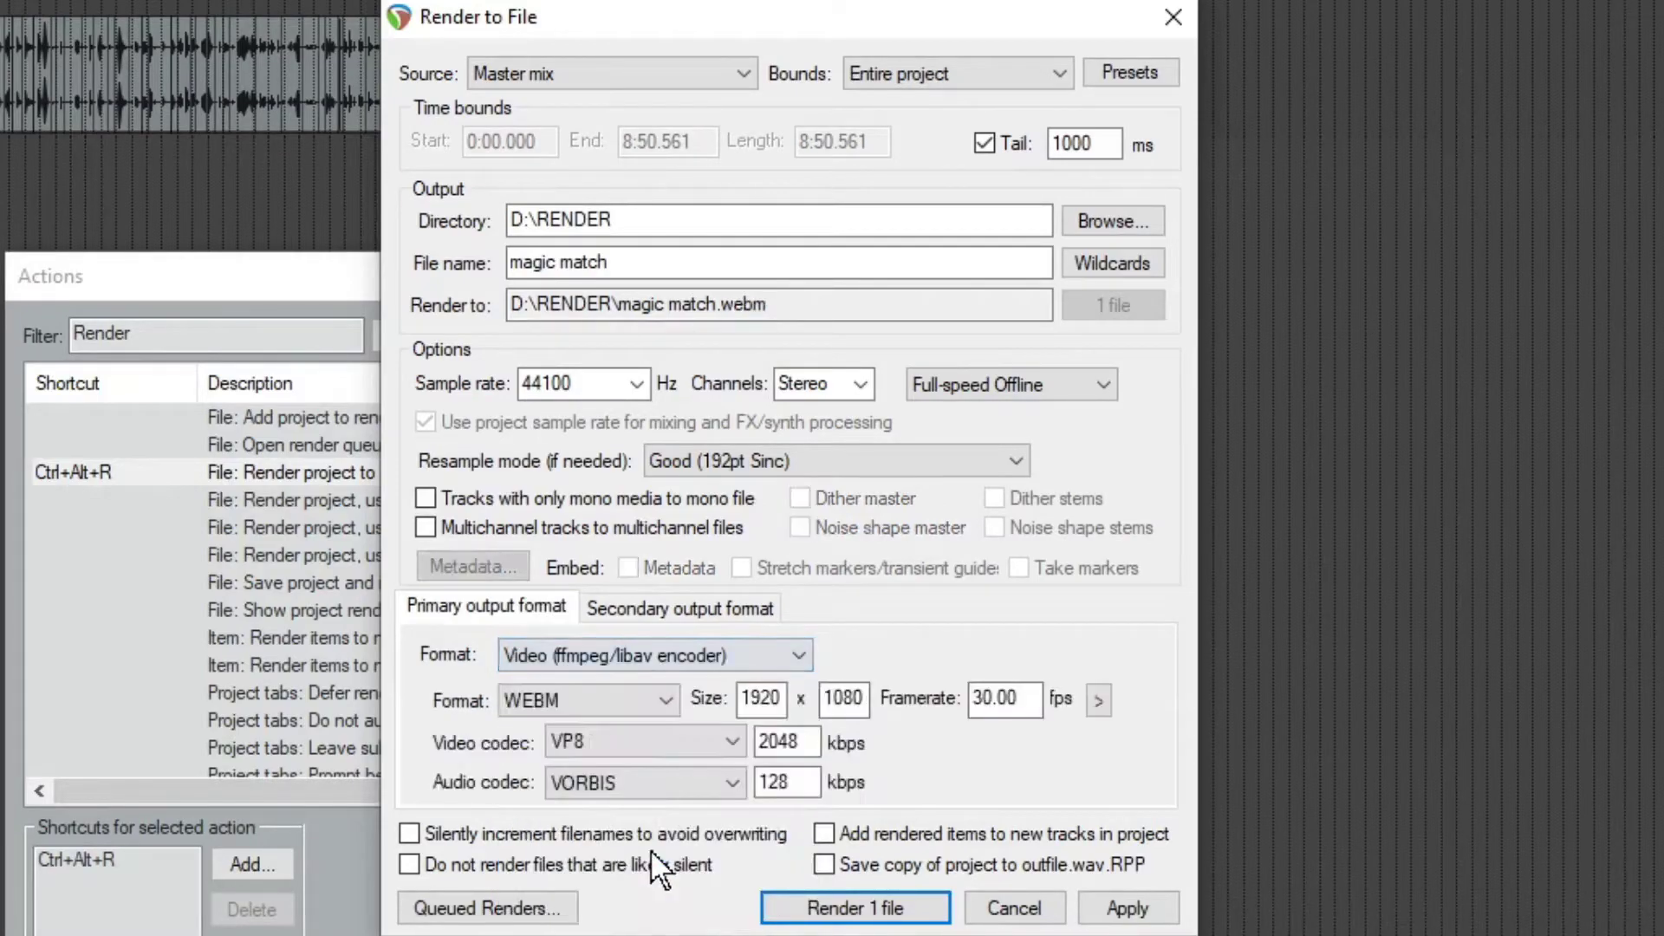
{"action": "left_click", "coordinate": [638, 701]}
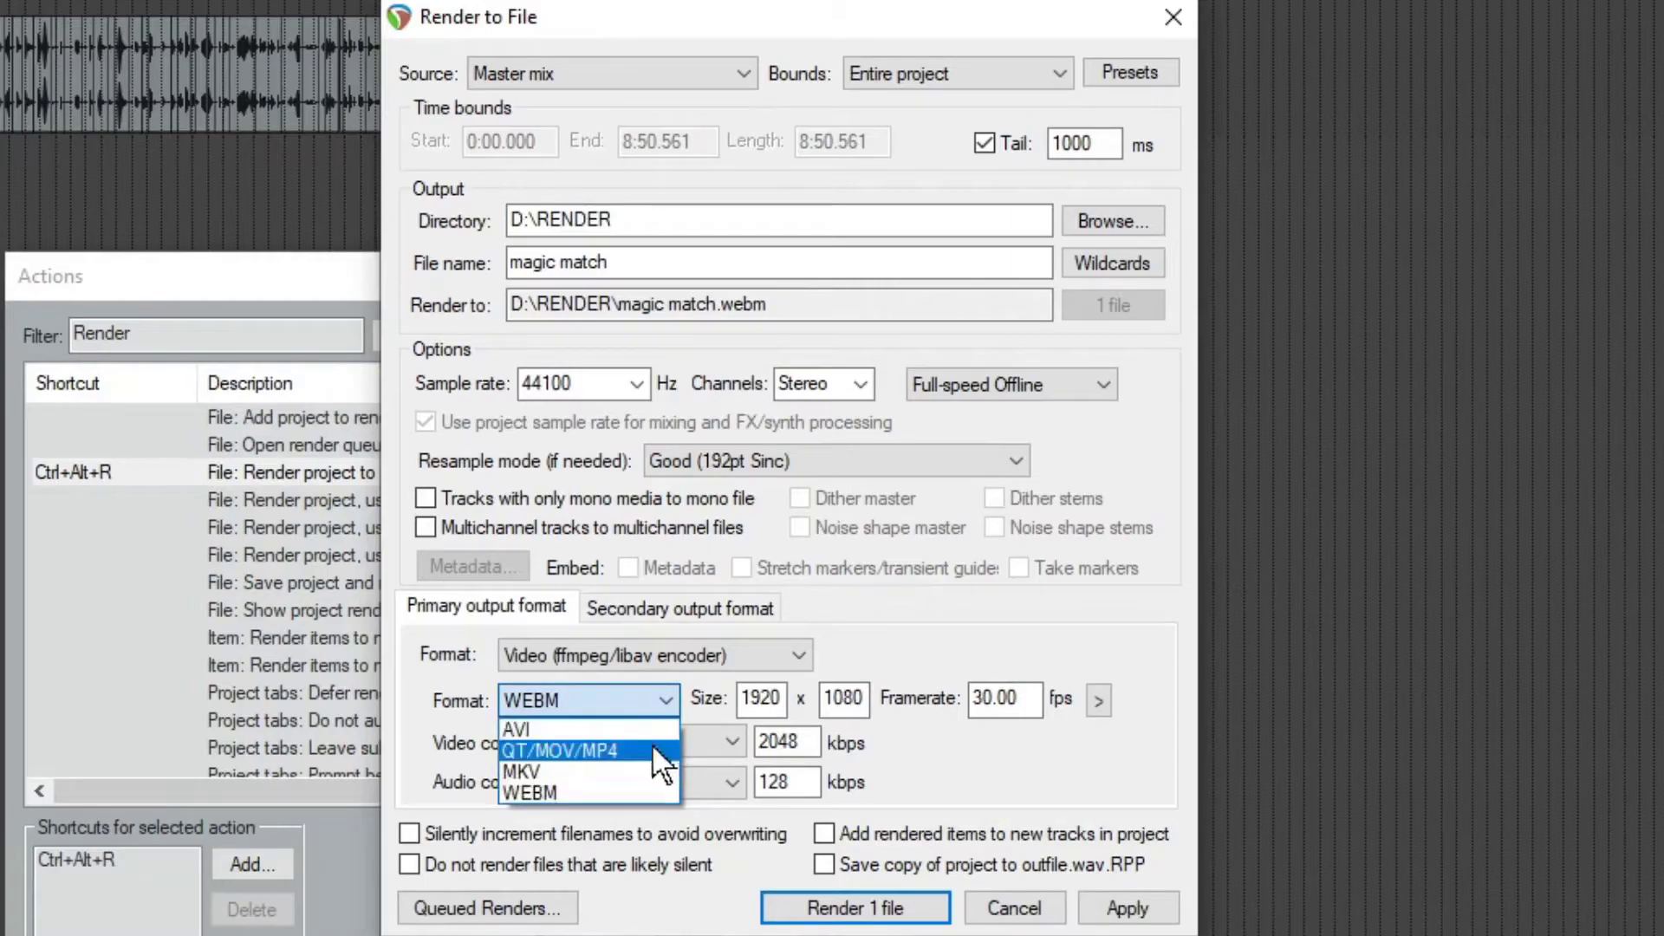
{"action": "left_click", "coordinate": [605, 747]}
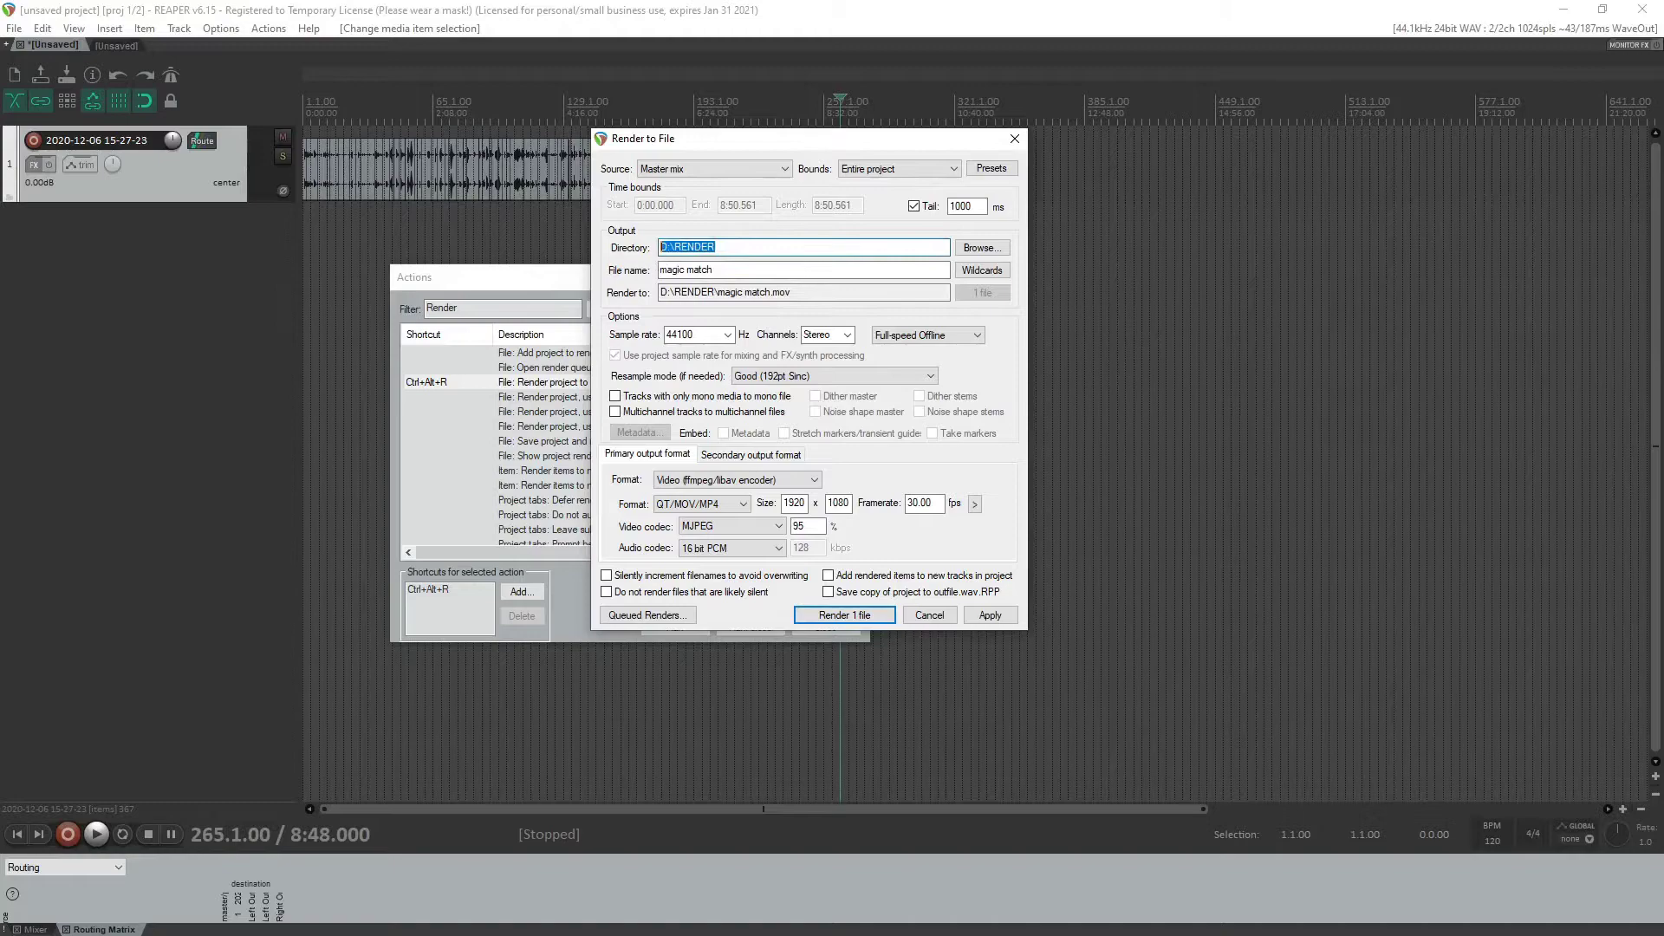
{"action": "mouse_move", "coordinate": [660, 269]}
{"action": "left_mouse_down"}
{"action": "mouse_move", "coordinate": [714, 270]}
{"action": "mouse_move", "coordinate": [662, 292]}
{"action": "left_mouse_up"}
{"action": "left_click", "coordinate": [773, 292]}
{"action": "key", "text": "End"}
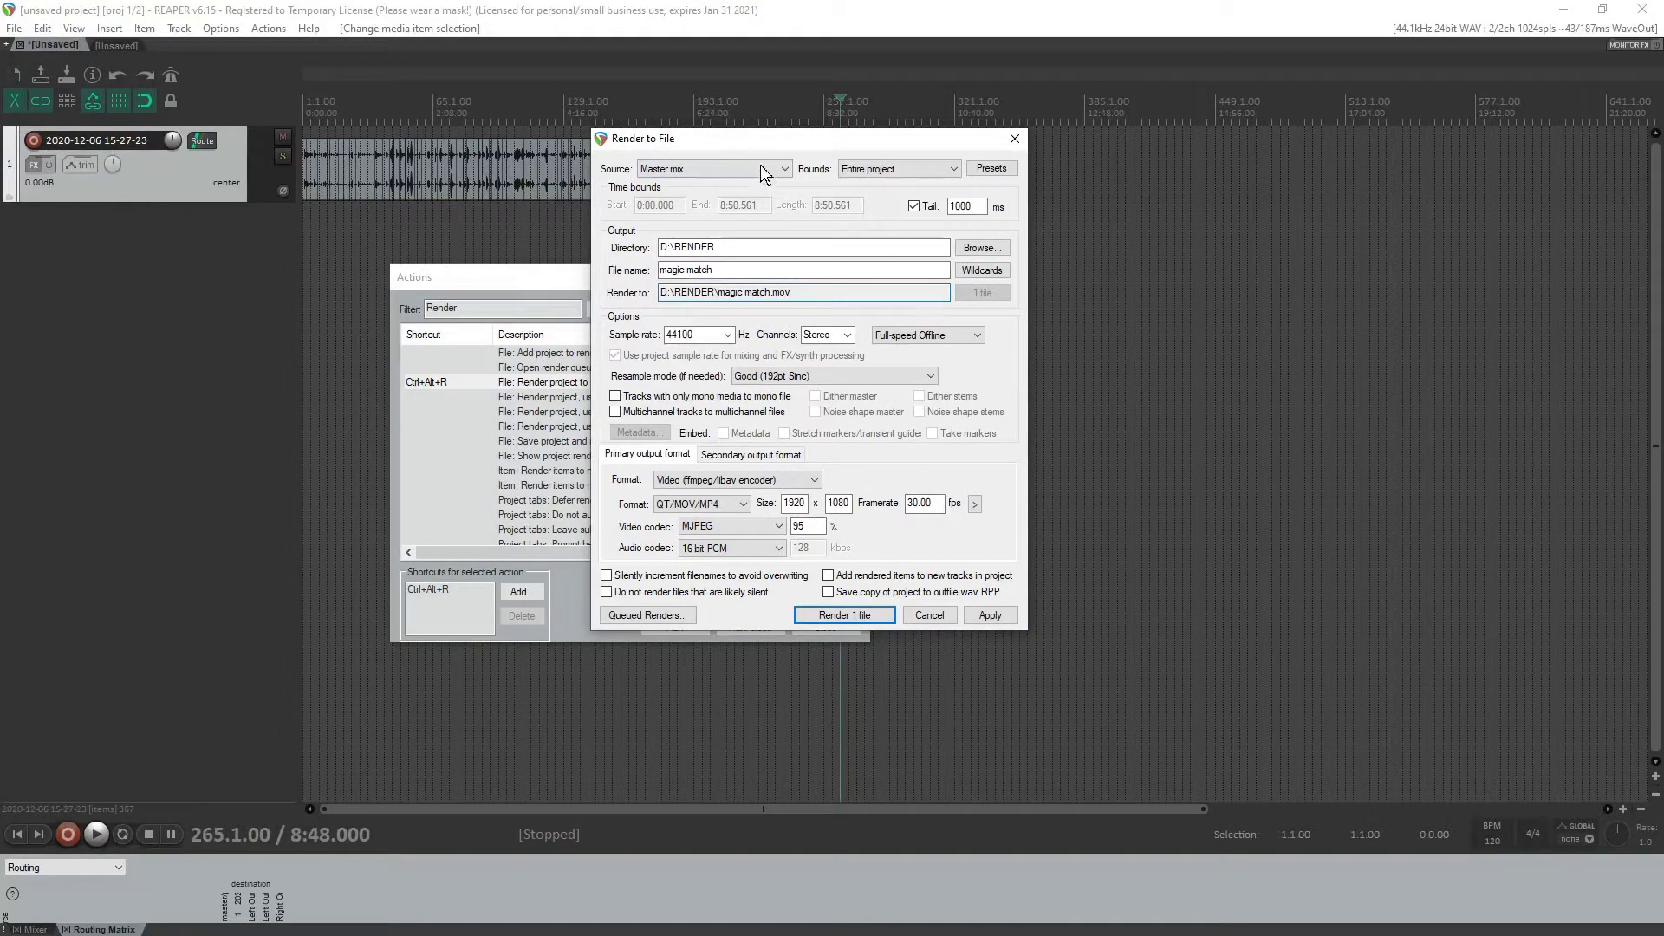
{"action": "left_click_drag", "start_coordinate": [755, 139], "coordinate": [821, 165]}
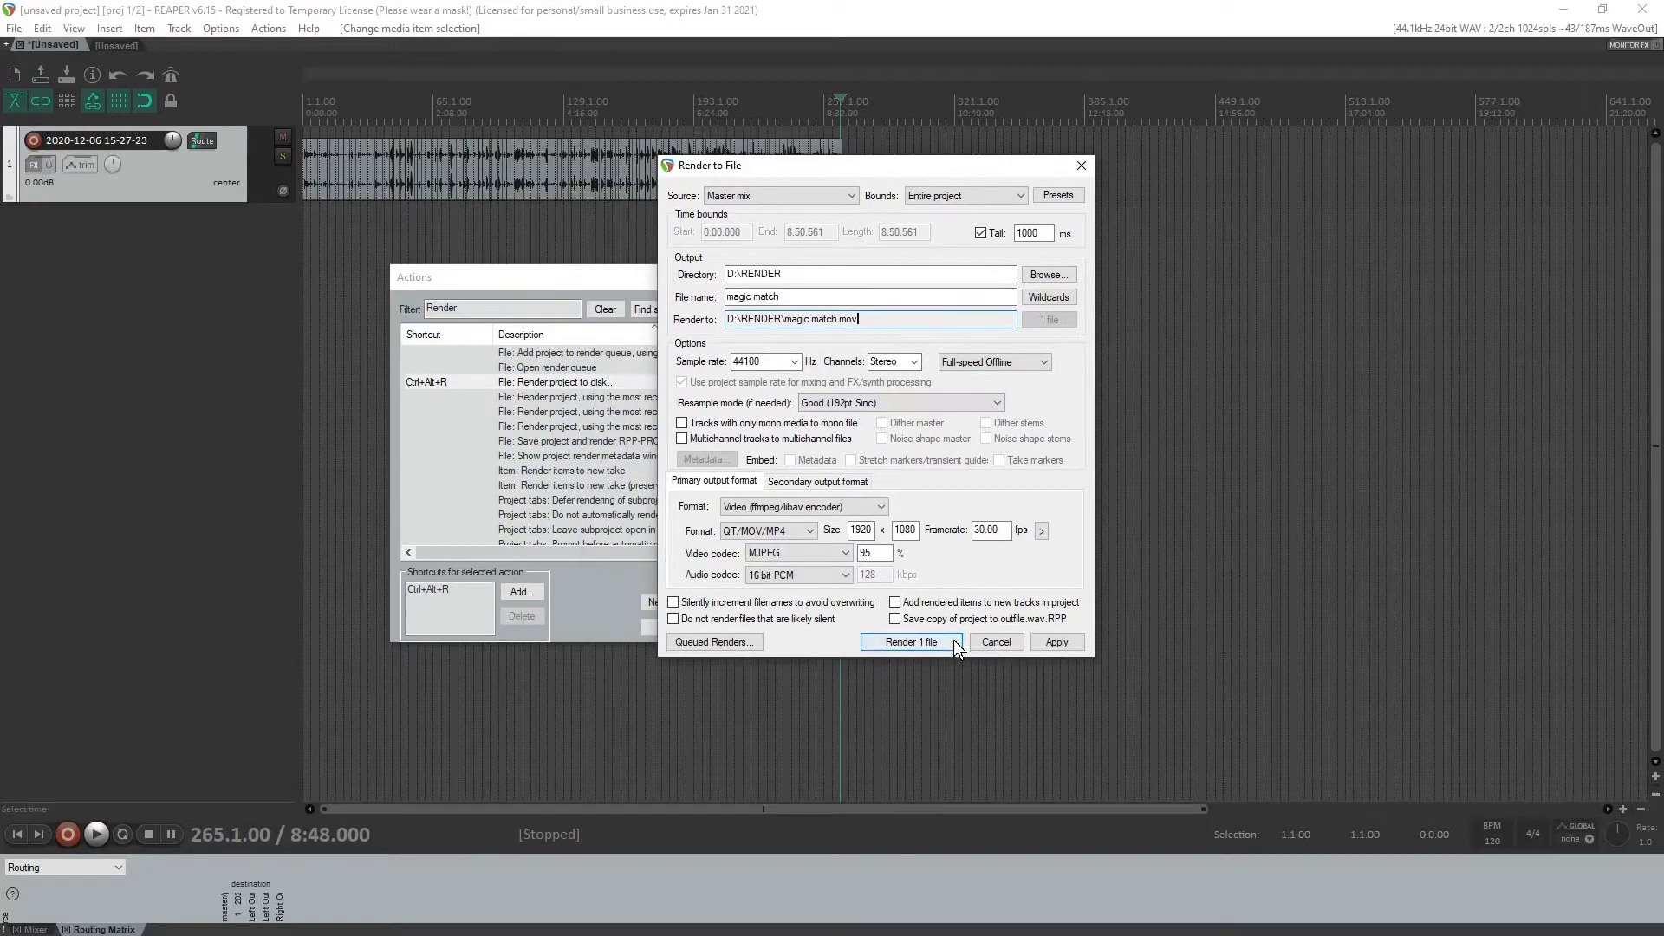
Step: Render the project to D:\RENDER\magic match.mov and wait for it to finish
{"action": "left_click", "coordinate": [911, 642]}
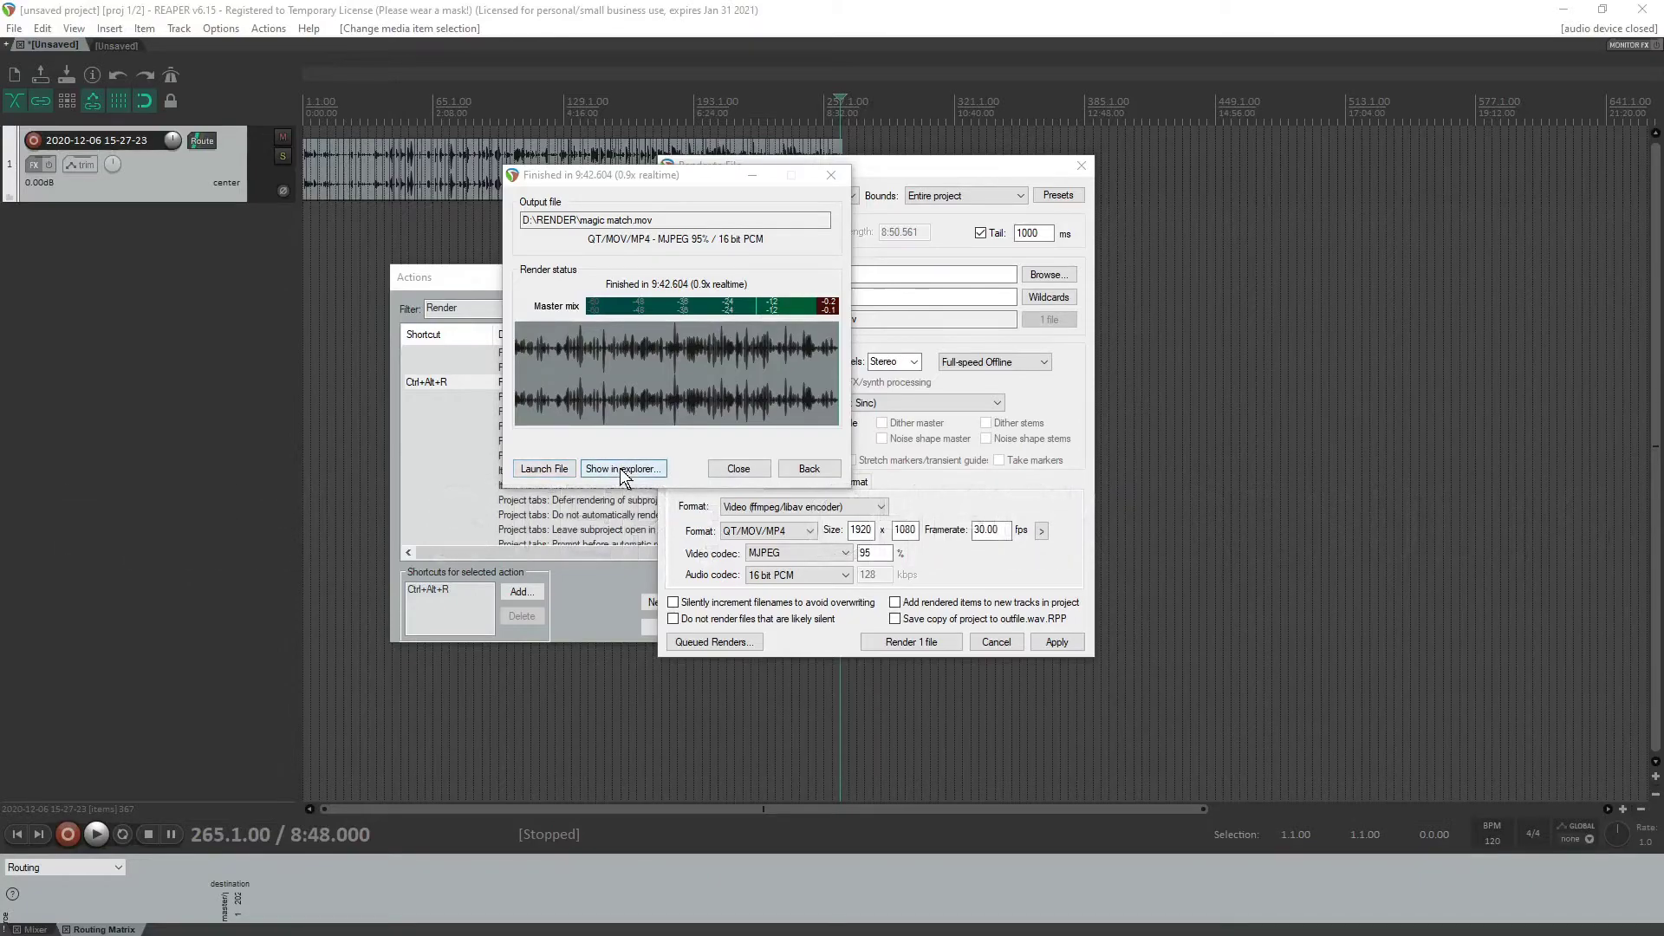
{"action": "left_click", "coordinate": [622, 469]}
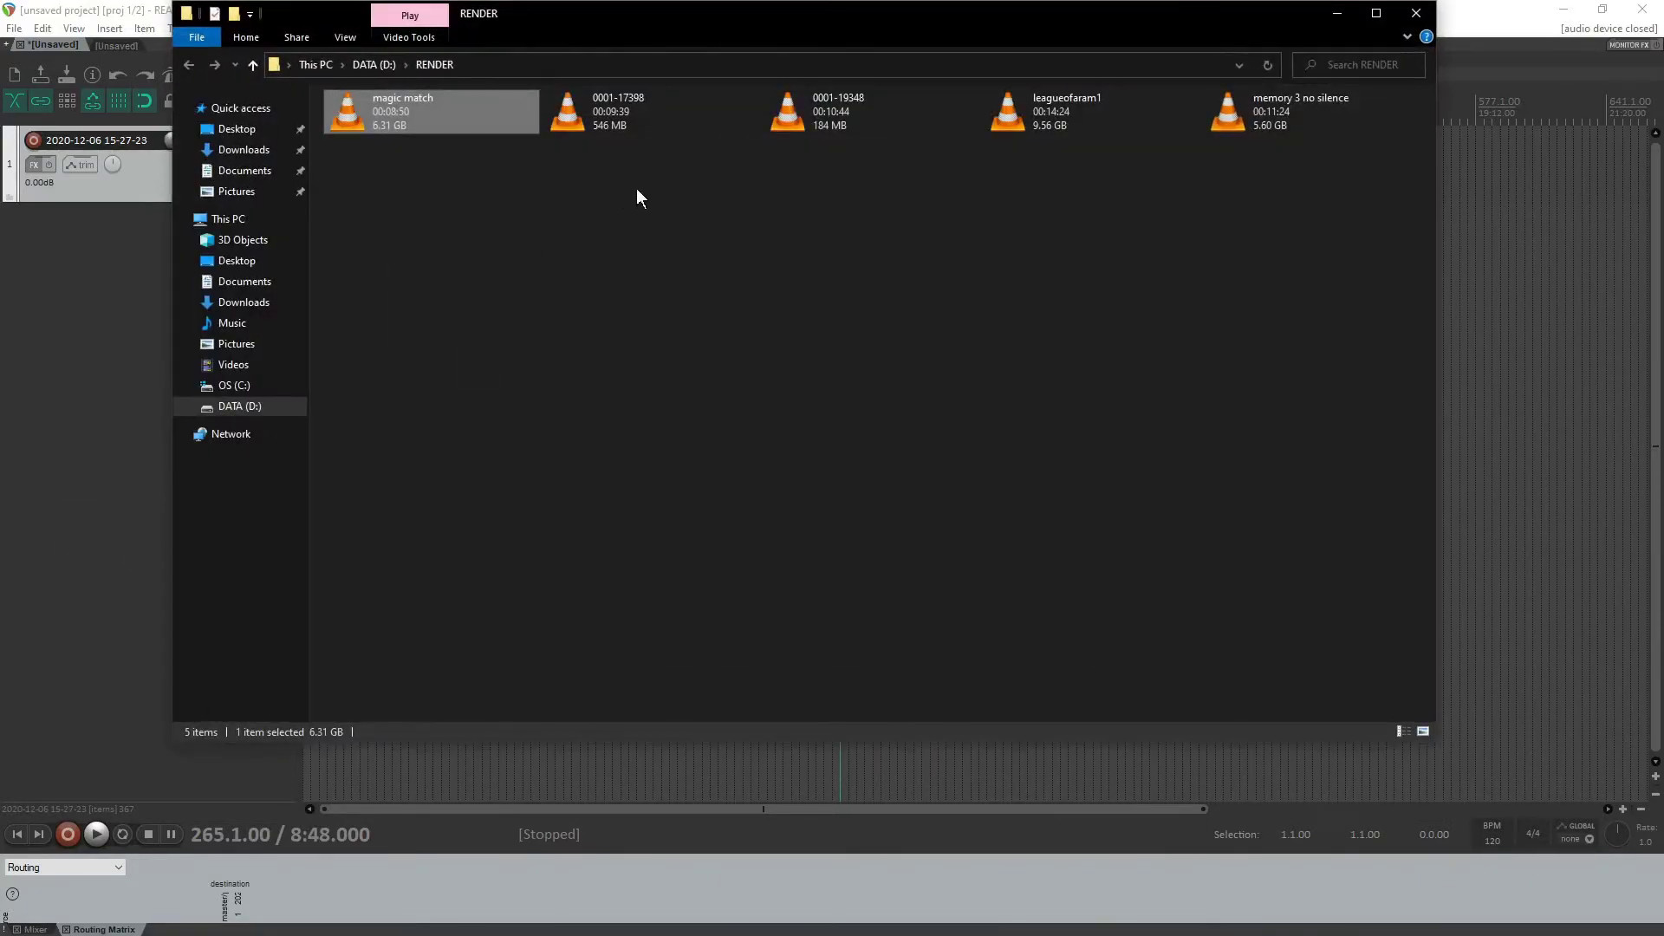
{"action": "left_click", "coordinate": [737, 212]}
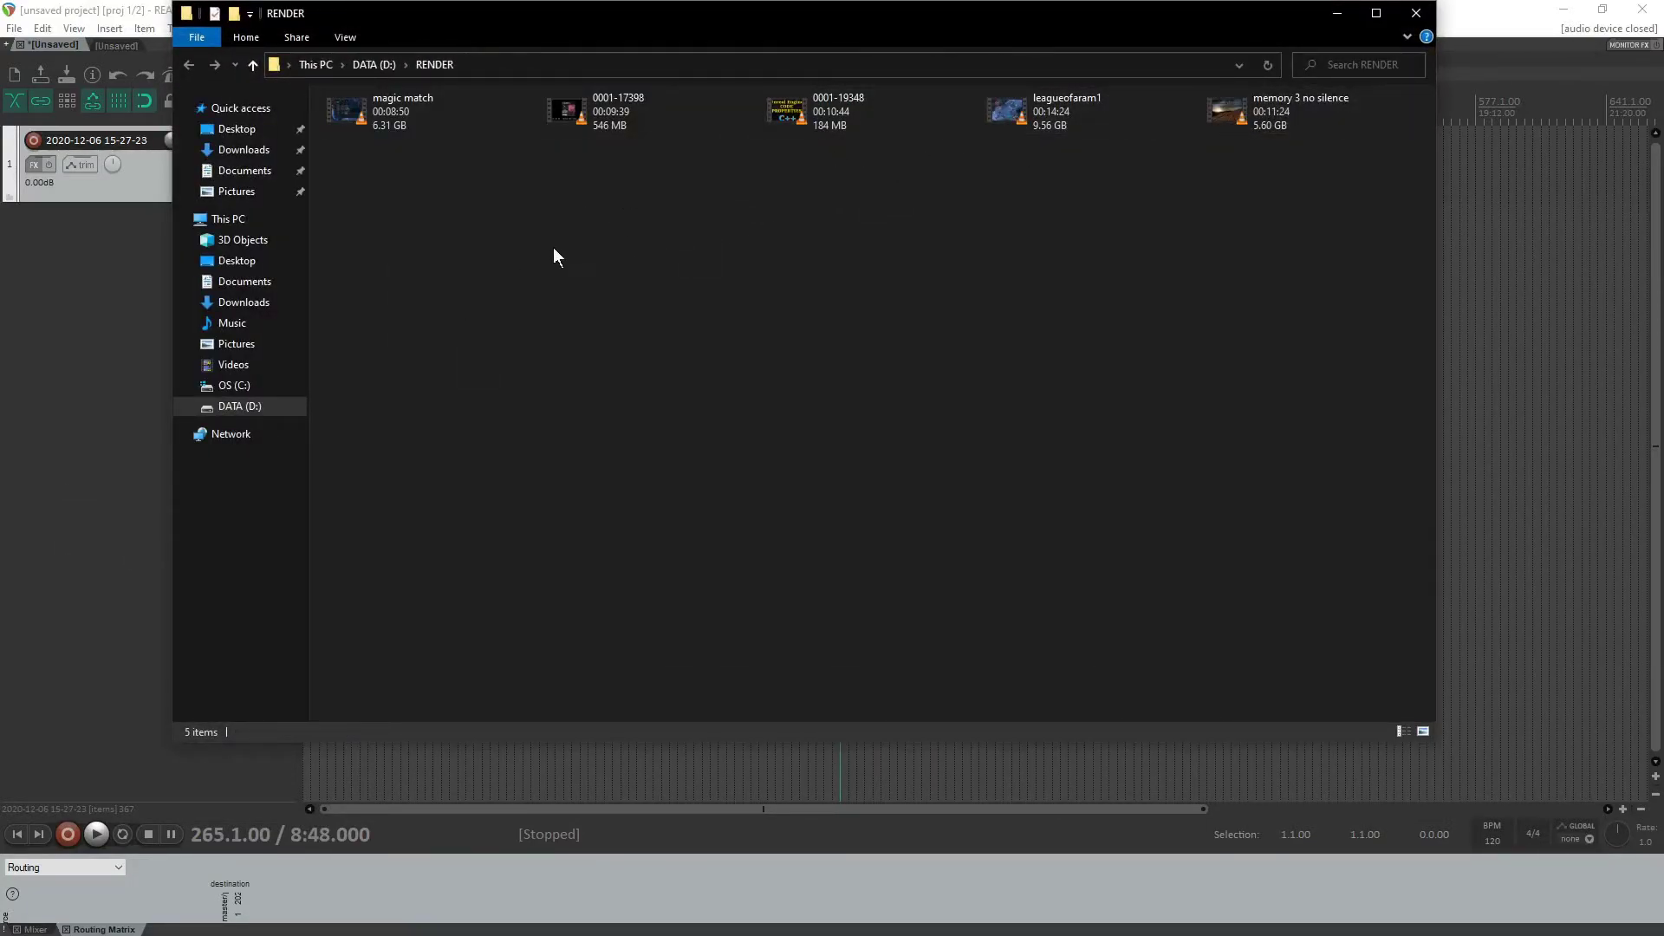
{"action": "left_click", "coordinate": [381, 131]}
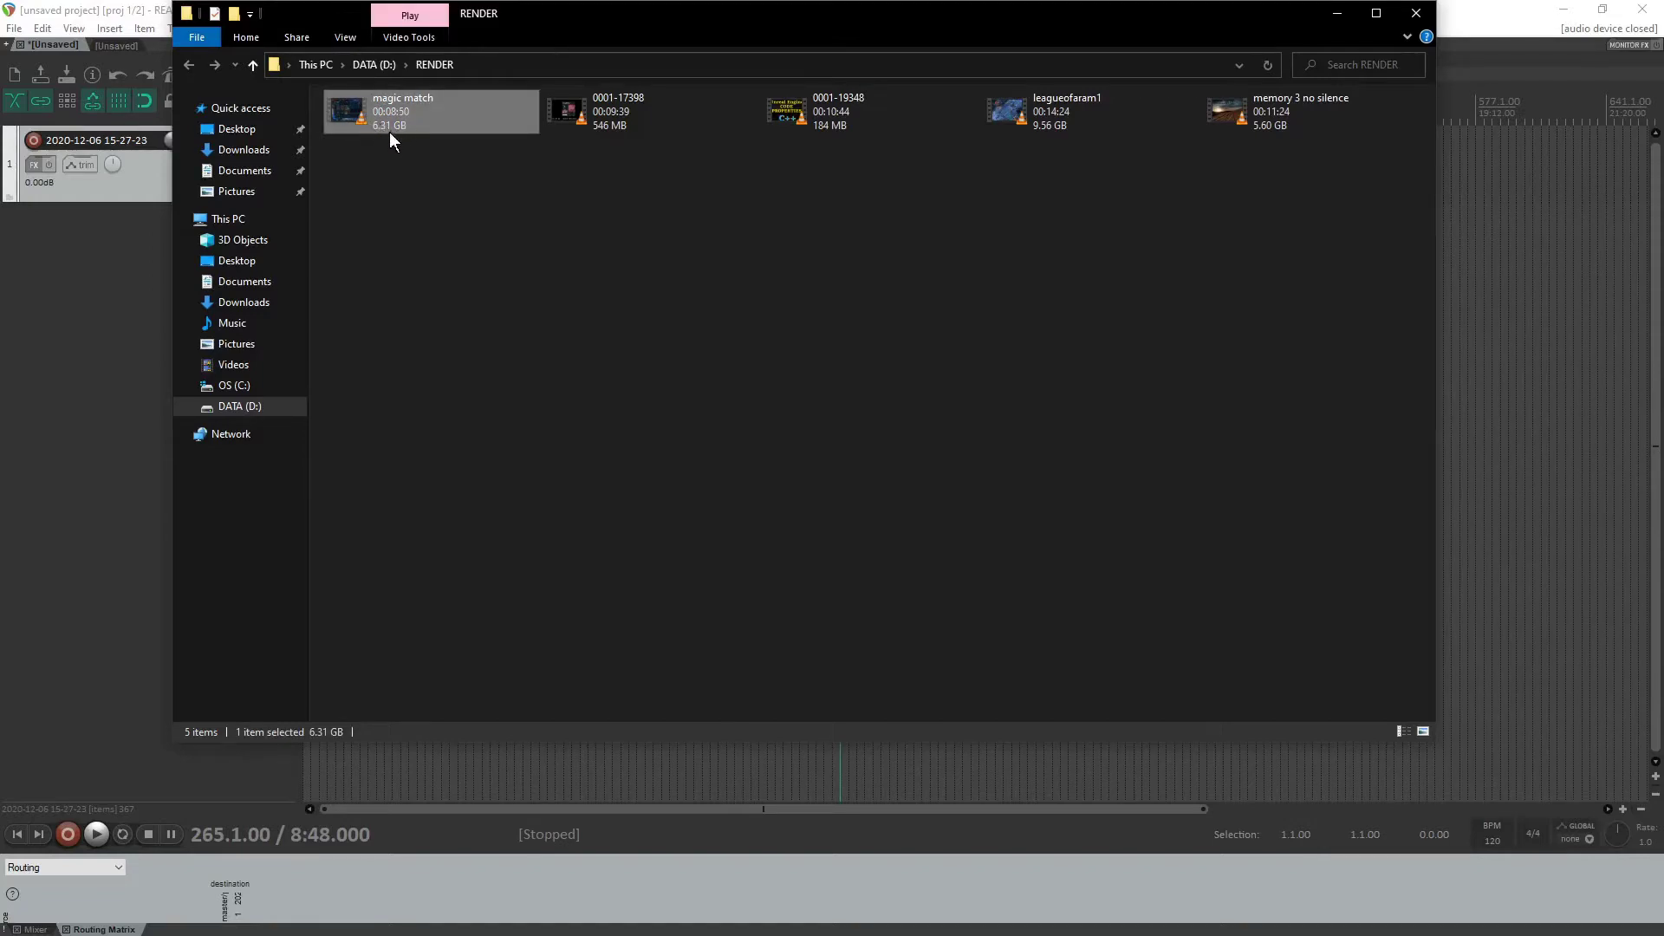
{"action": "left_click_drag", "start_coordinate": [536, 26], "coordinate": [616, 129]}
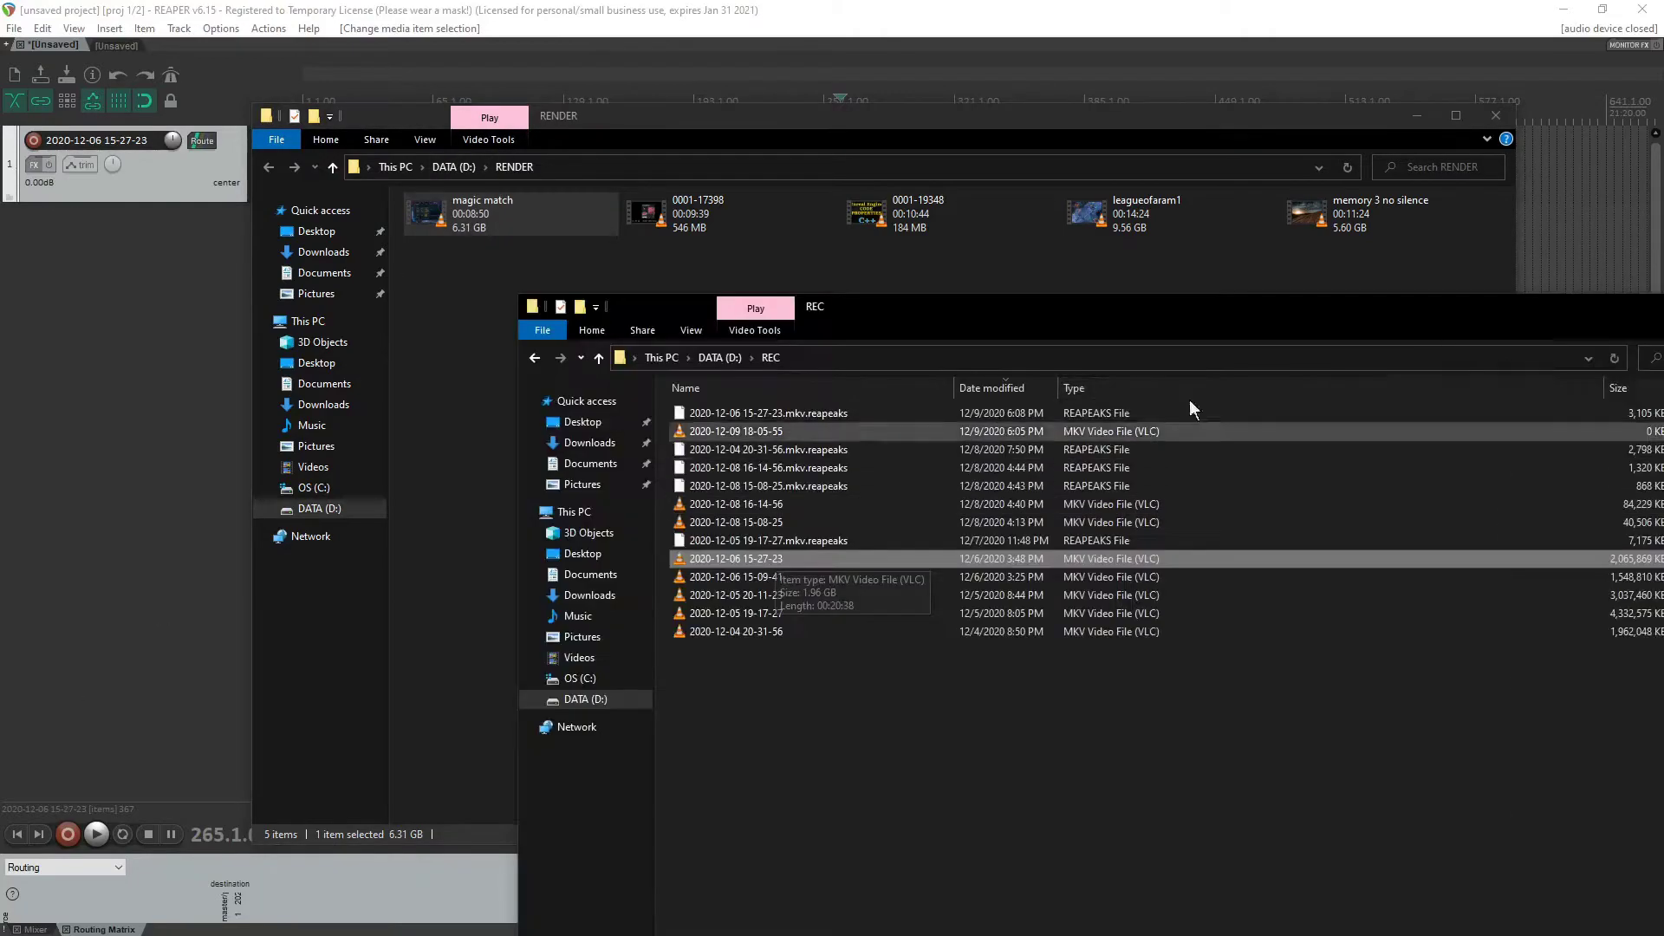
{"action": "left_click_drag", "start_coordinate": [1276, 314], "coordinate": [1057, 318]}
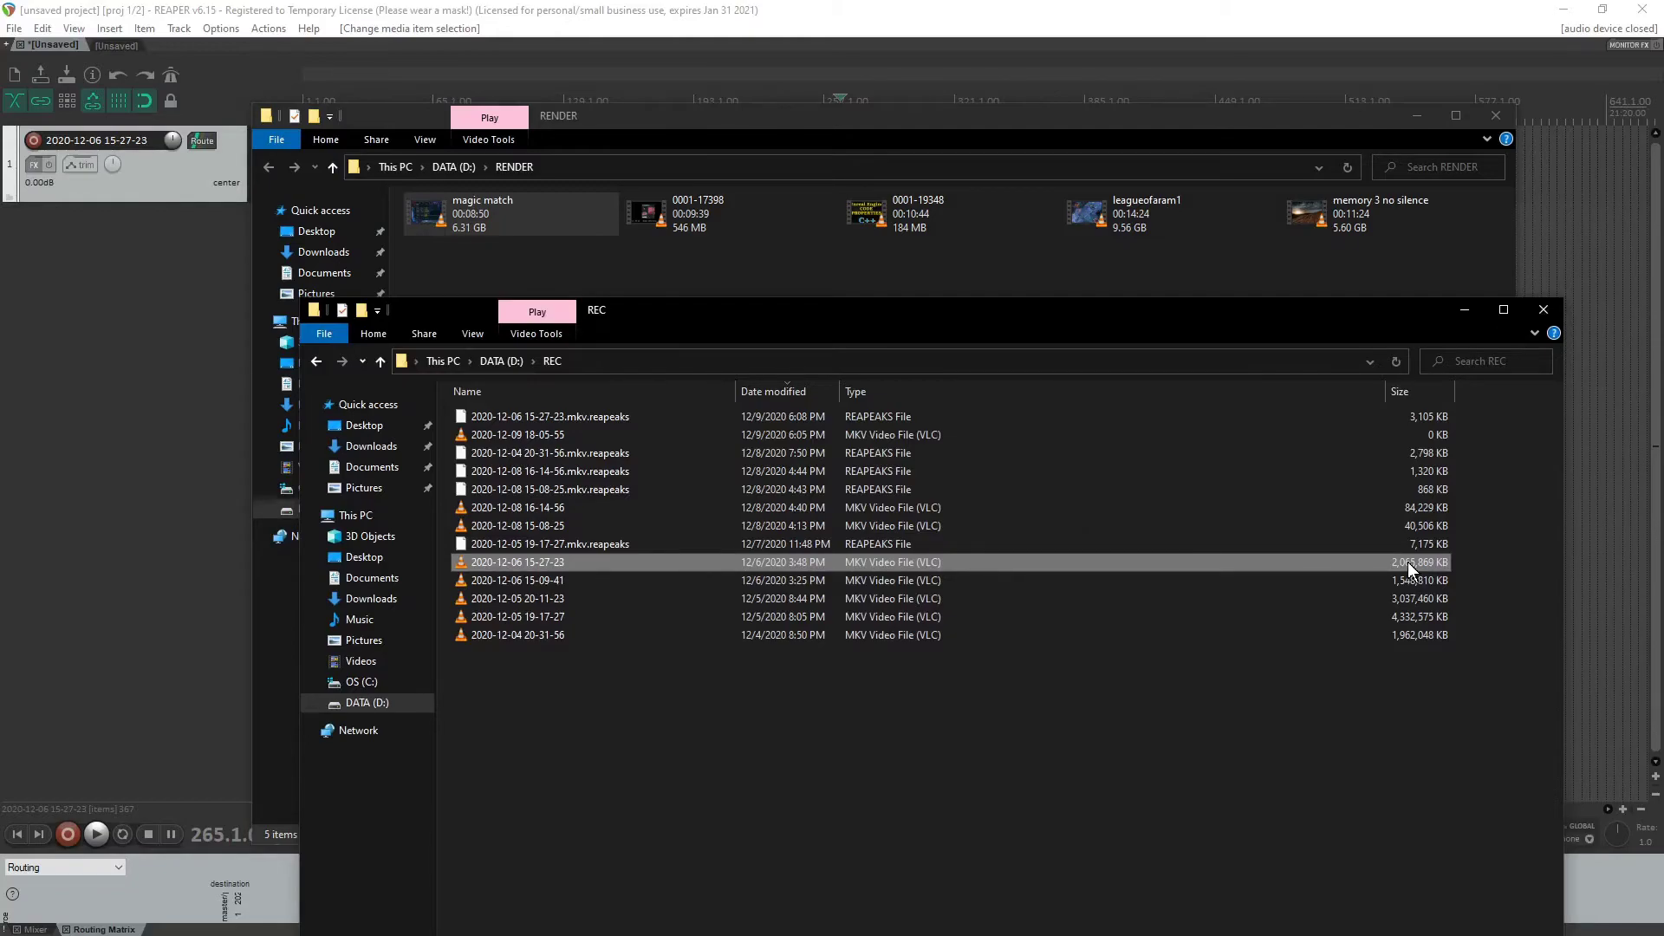
{"action": "right_click", "coordinate": [872, 564]}
{"action": "left_click", "coordinate": [943, 574]}
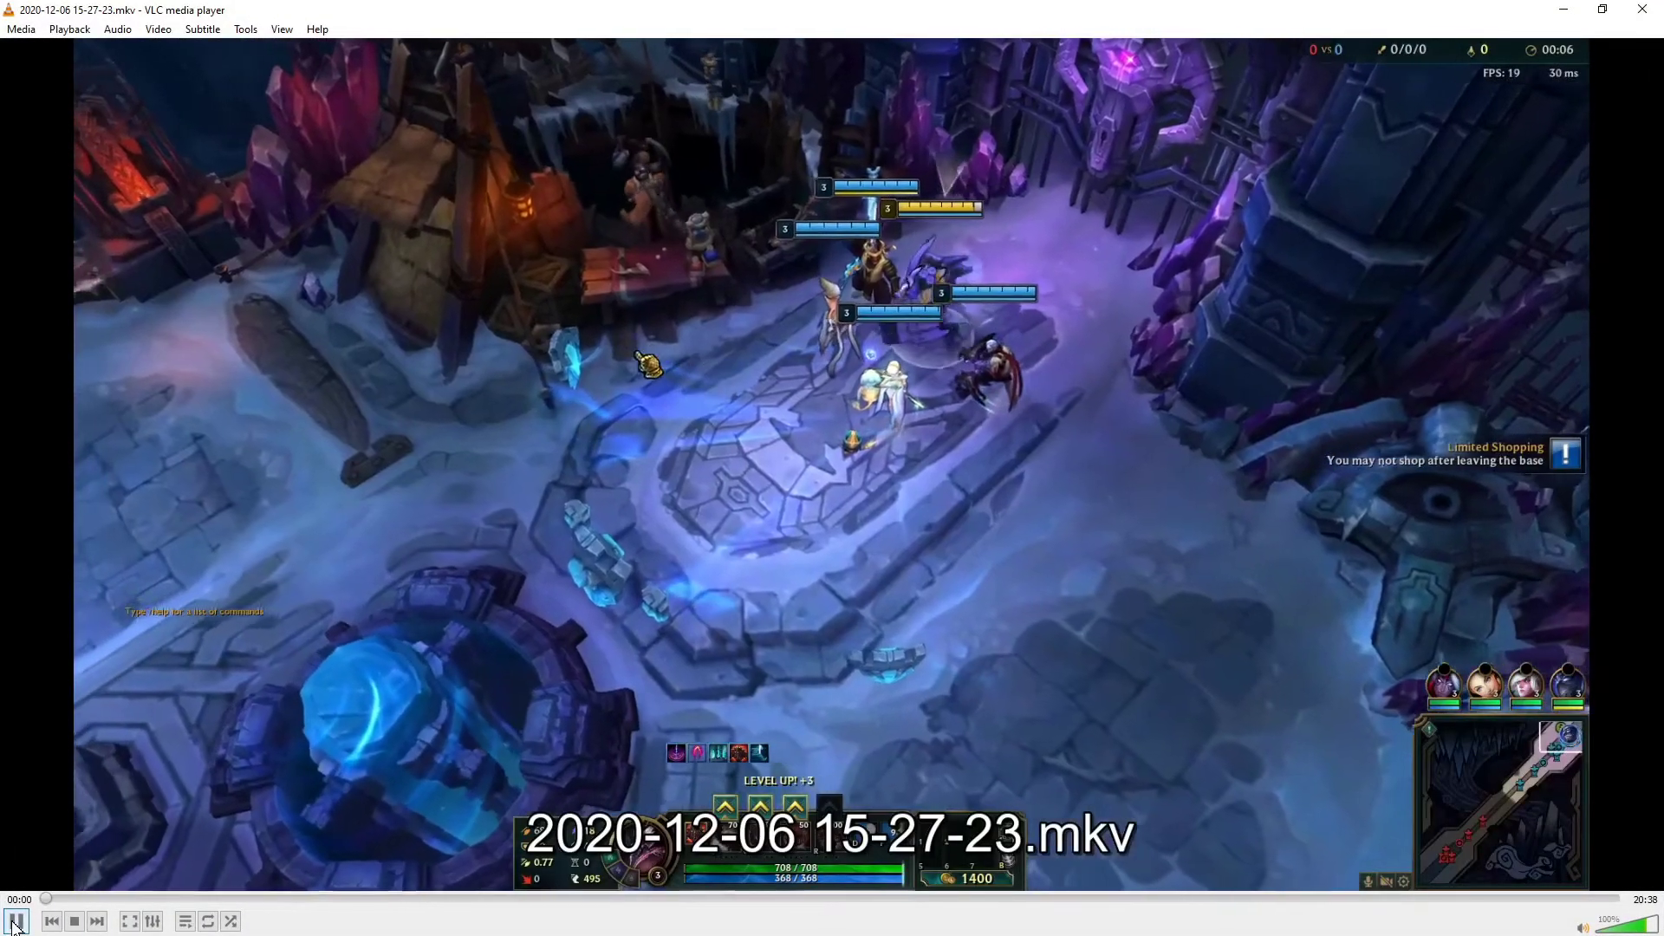
Step: Pause the original recording in VLC and close the player
{"action": "left_click", "coordinate": [15, 923]}
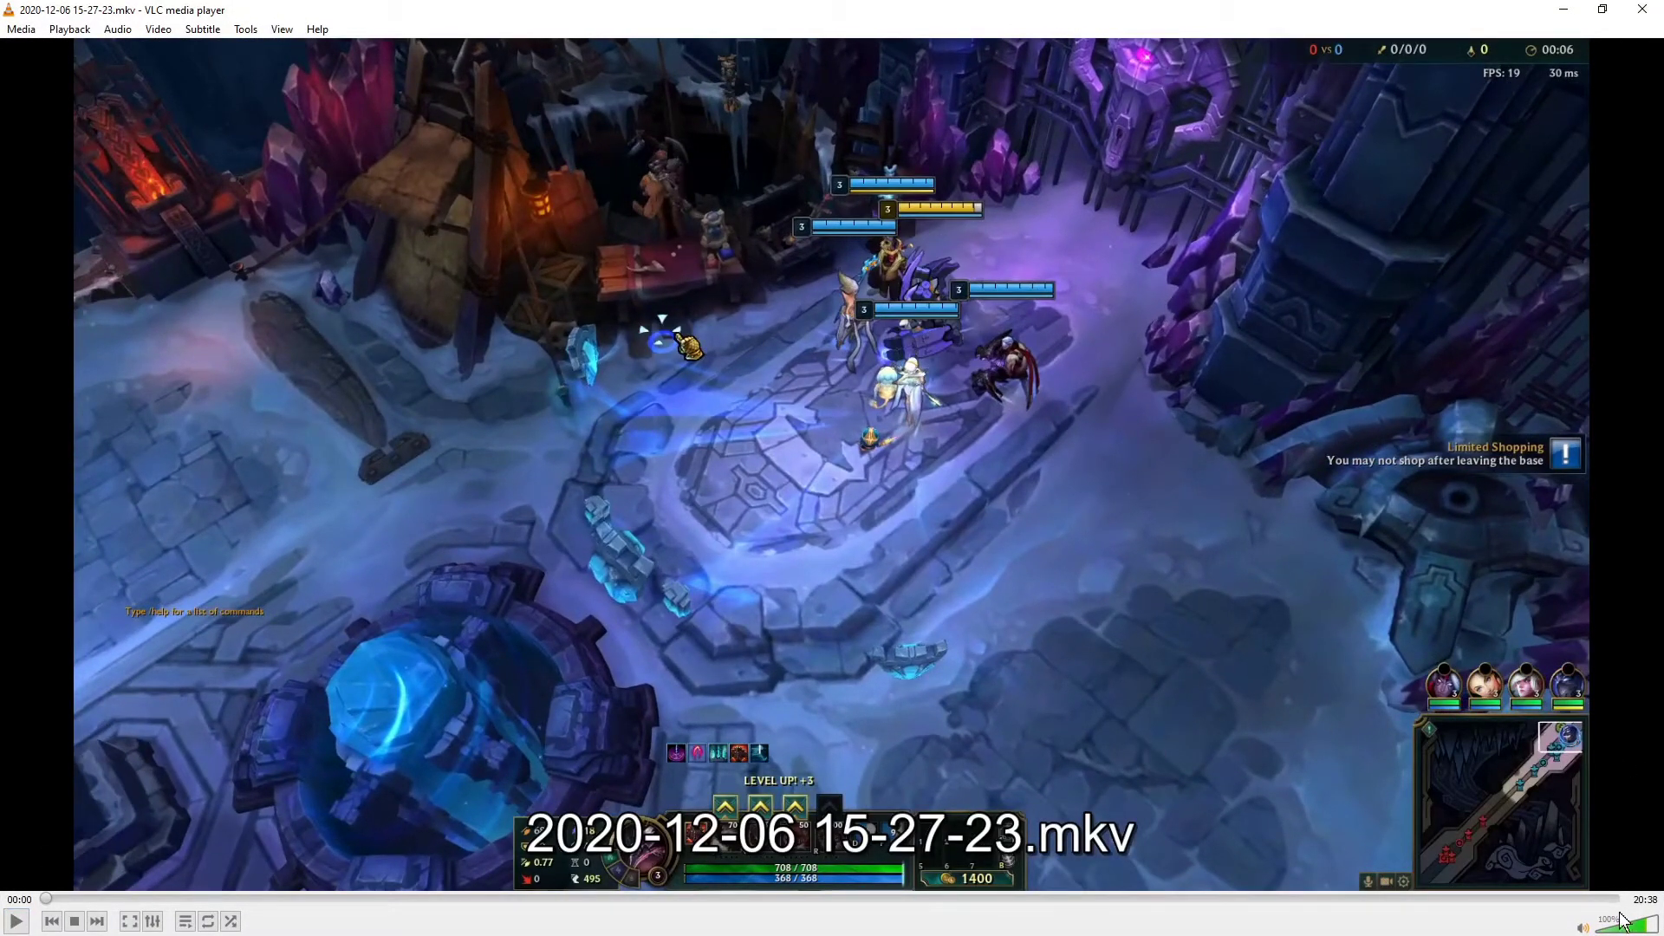
{"action": "left_click", "coordinate": [1642, 9]}
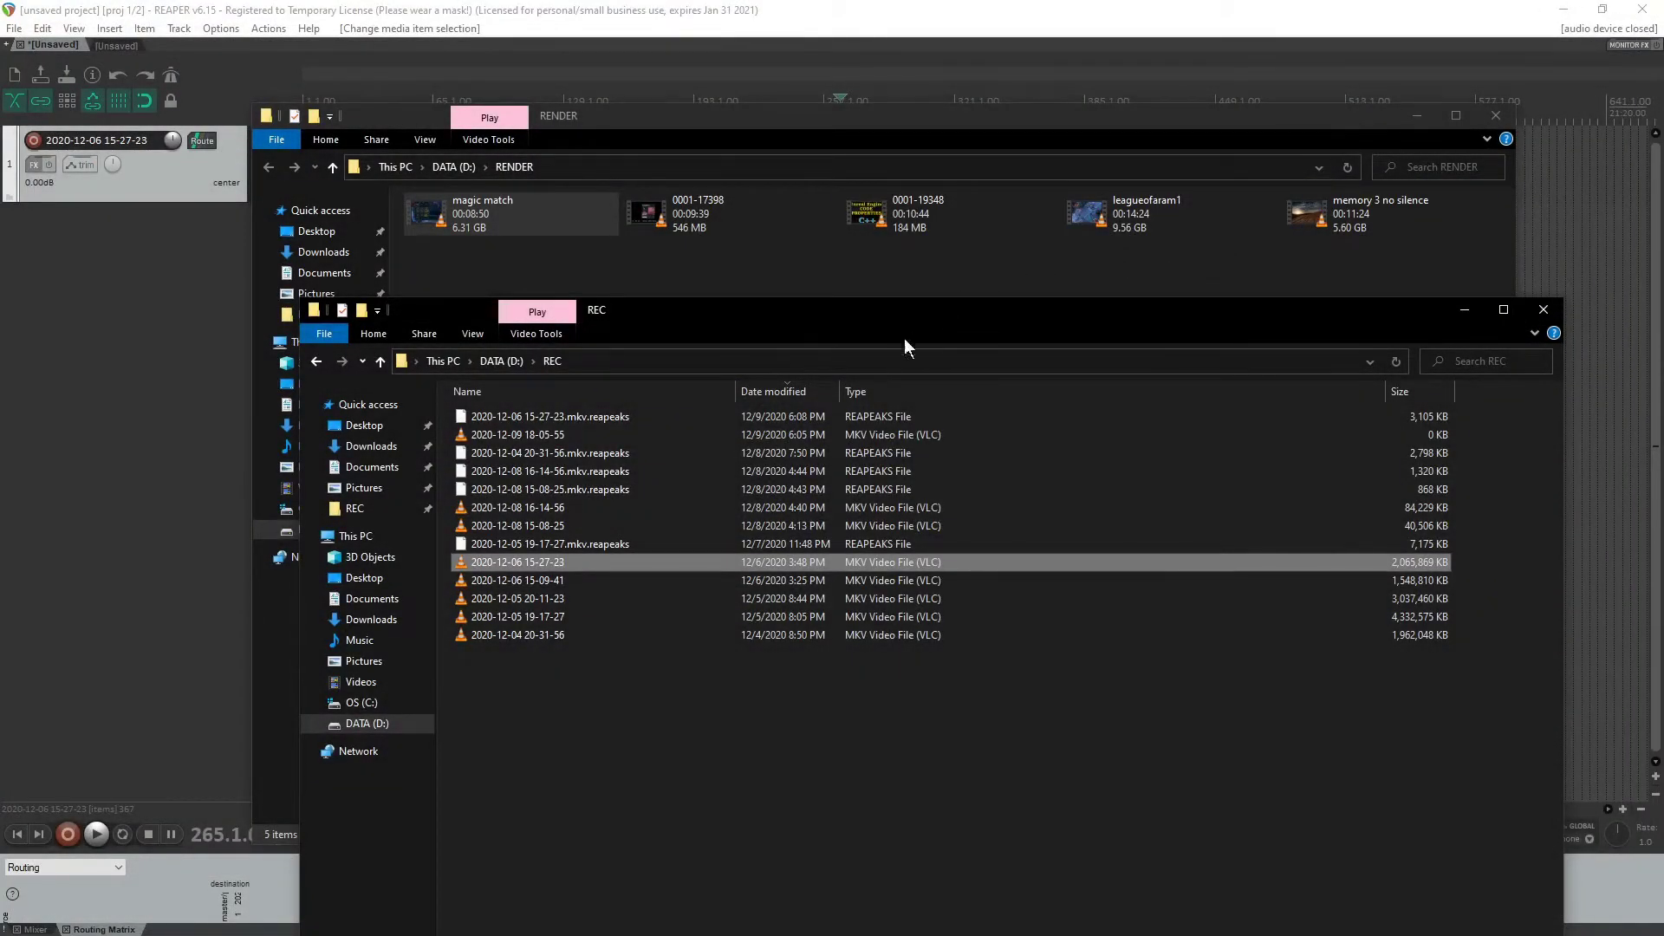
{"action": "left_click_drag", "start_coordinate": [953, 309], "coordinate": [982, 344]}
Step: Play the rendered magic match.mov from the RENDER folder, pause it, then close VLC
{"action": "left_click", "coordinate": [474, 260]}
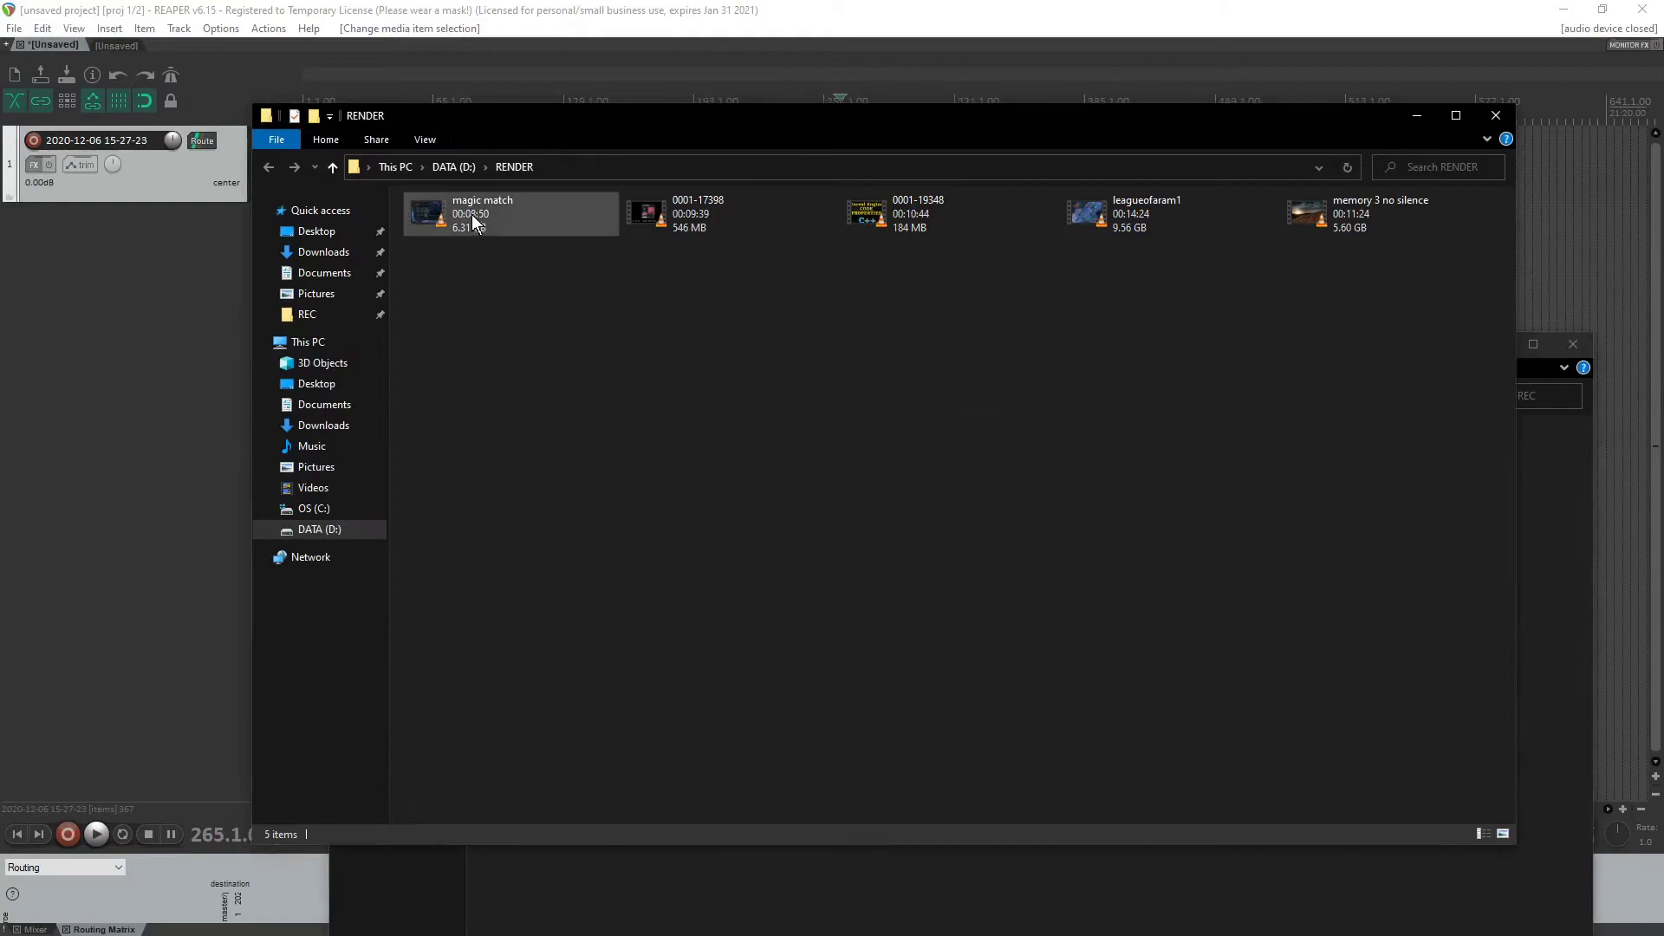
{"action": "left_click", "coordinate": [473, 218]}
{"action": "right_click", "coordinate": [472, 219]}
{"action": "left_click", "coordinate": [532, 230]}
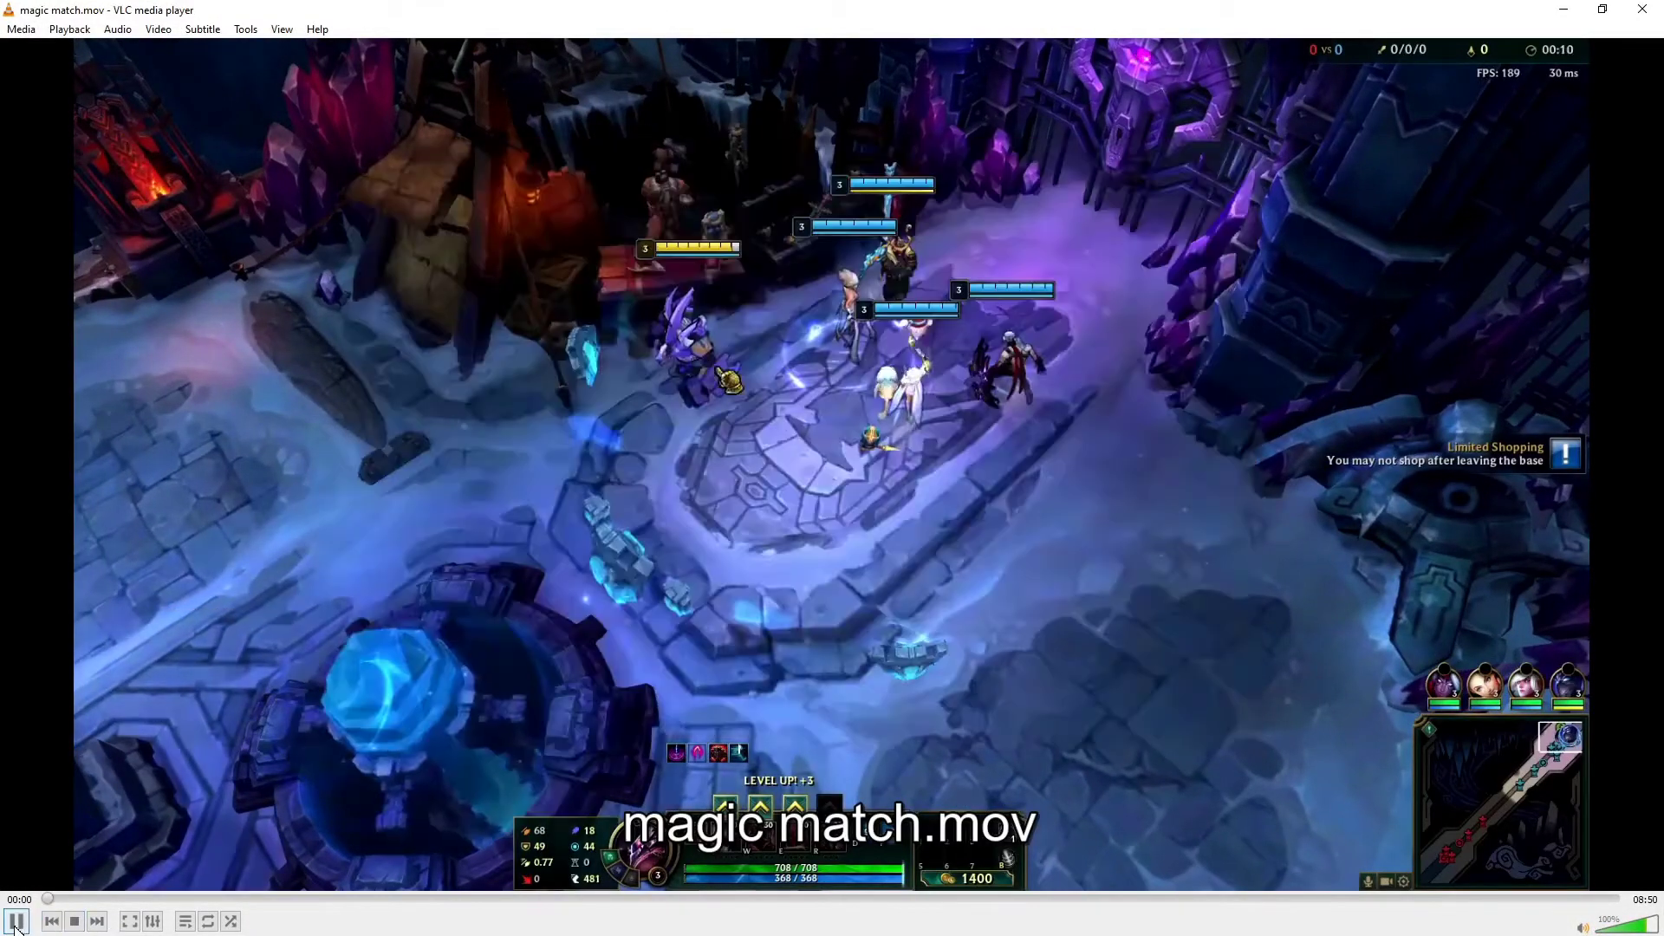
{"action": "key", "text": "space"}
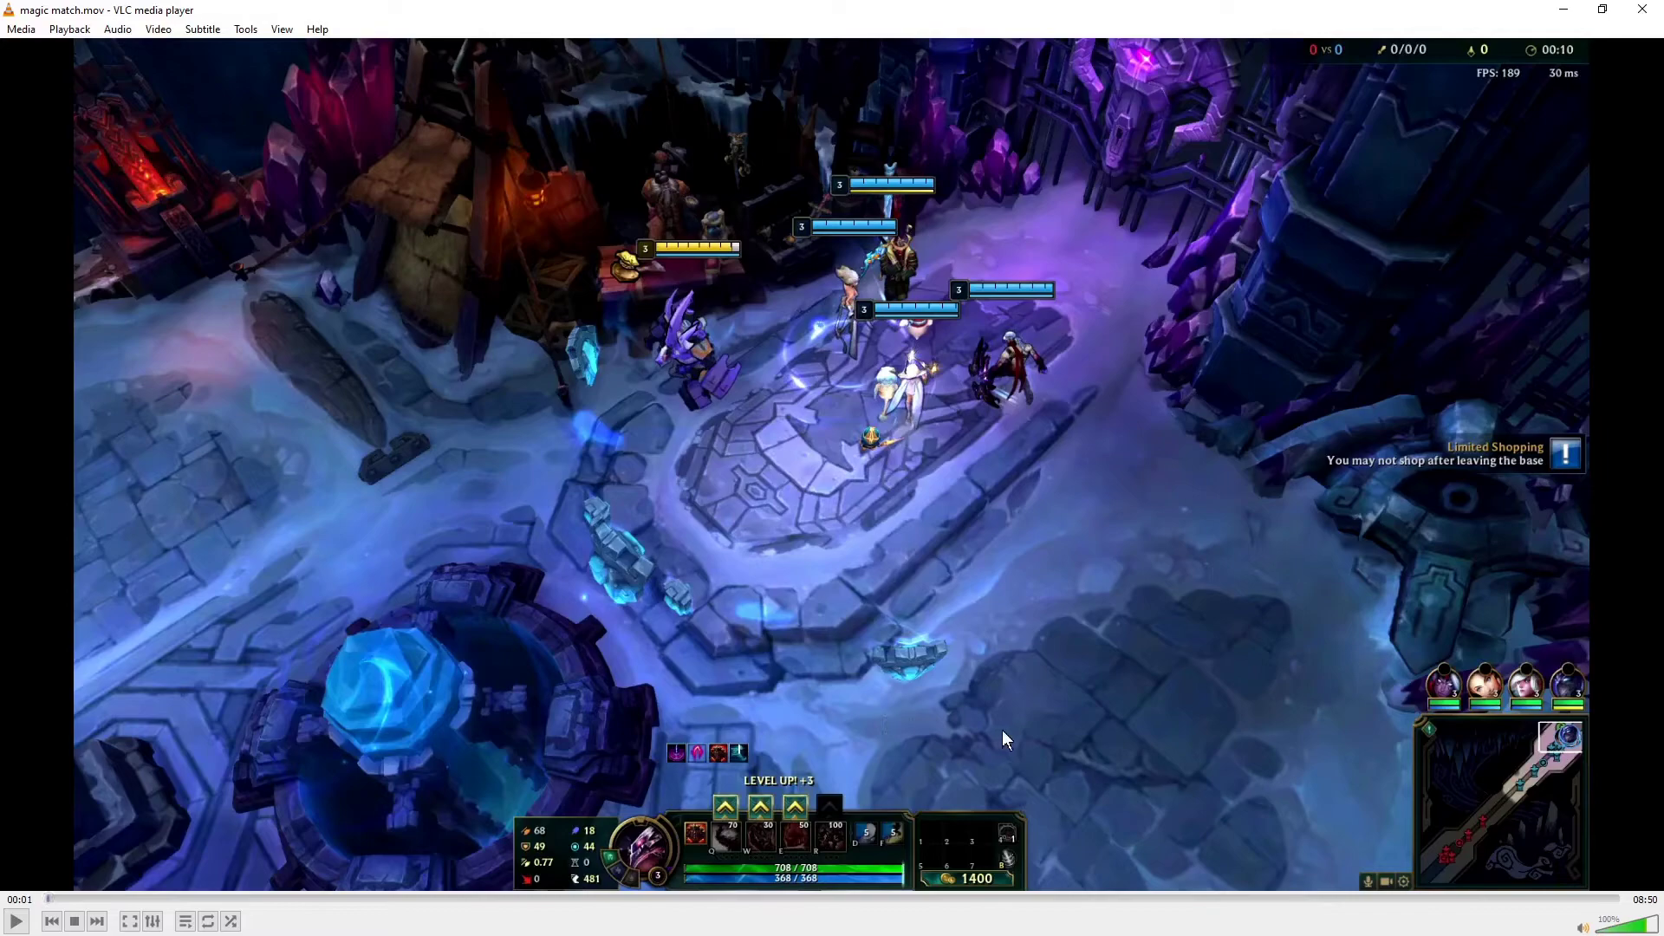
{"action": "left_click", "coordinate": [1643, 14]}
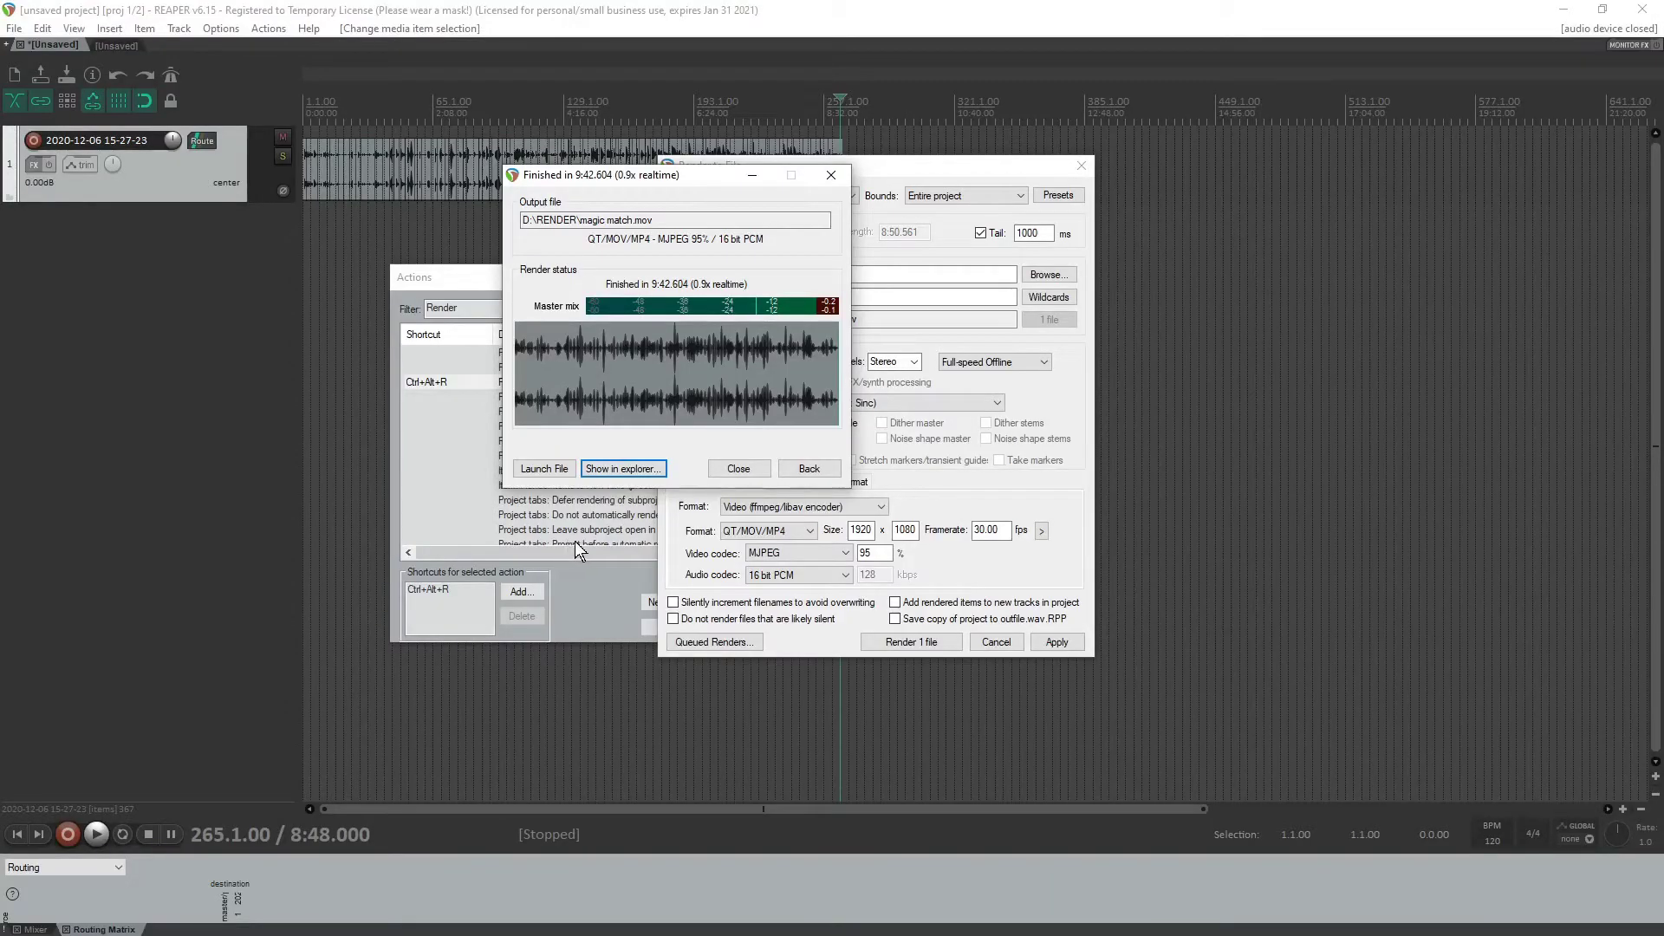
Step: Dismiss the finished render dialogs and undo the Auto trim/split silence removal
{"action": "left_click", "coordinate": [738, 469]}
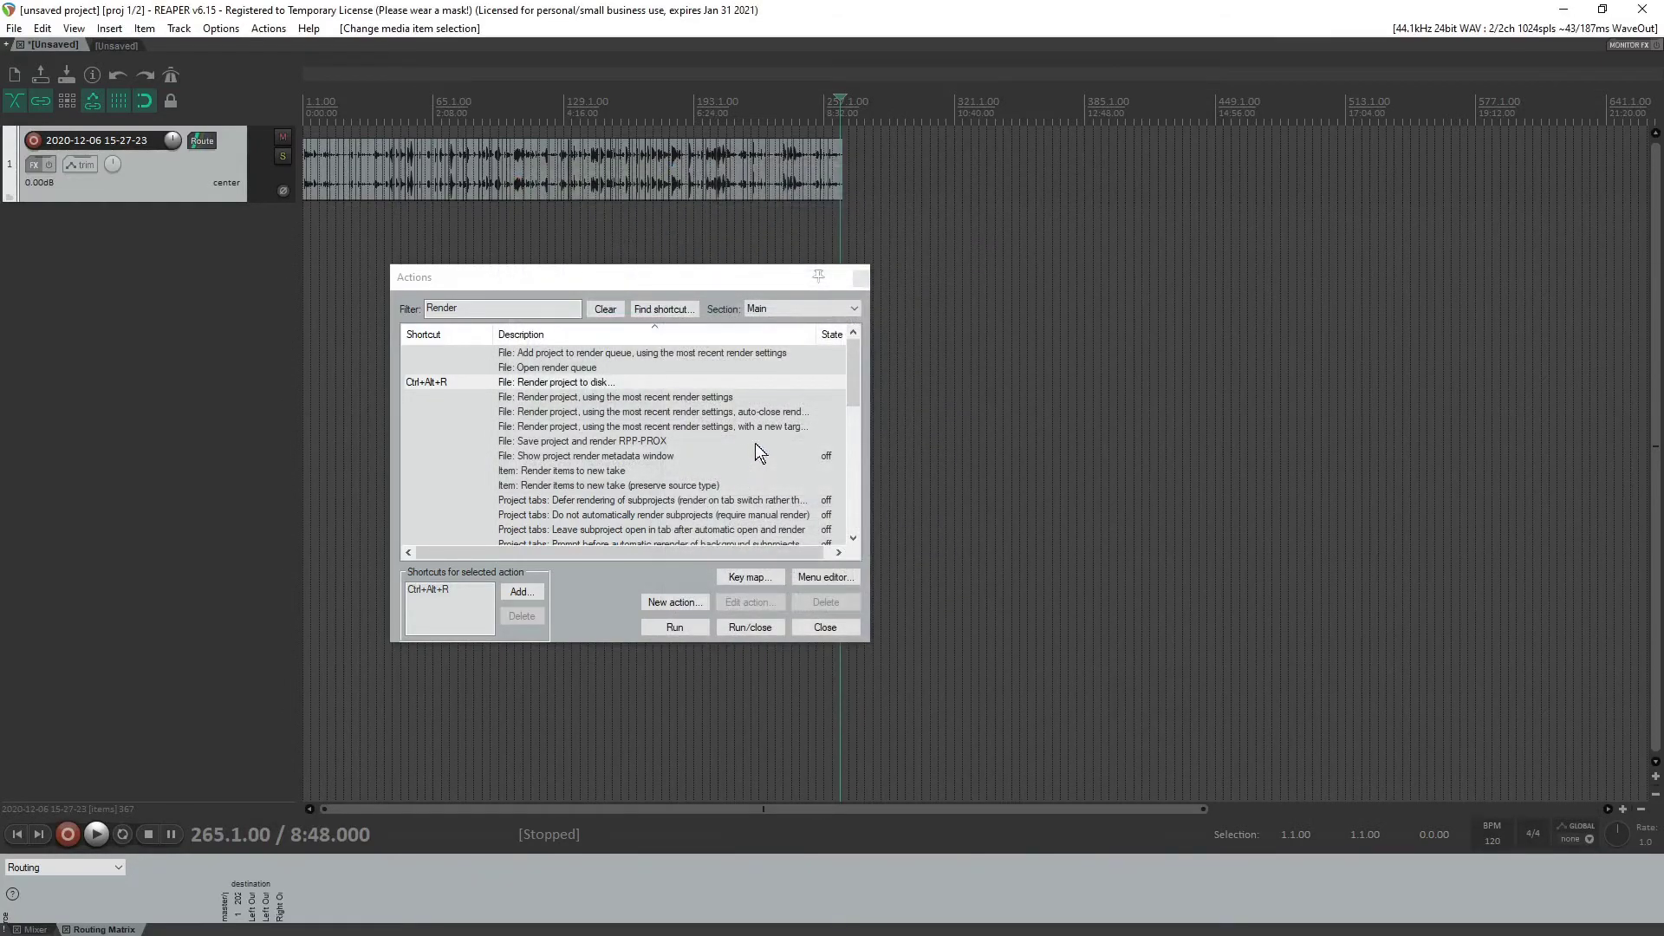
{"action": "left_click_drag", "start_coordinate": [666, 283], "coordinate": [732, 276]}
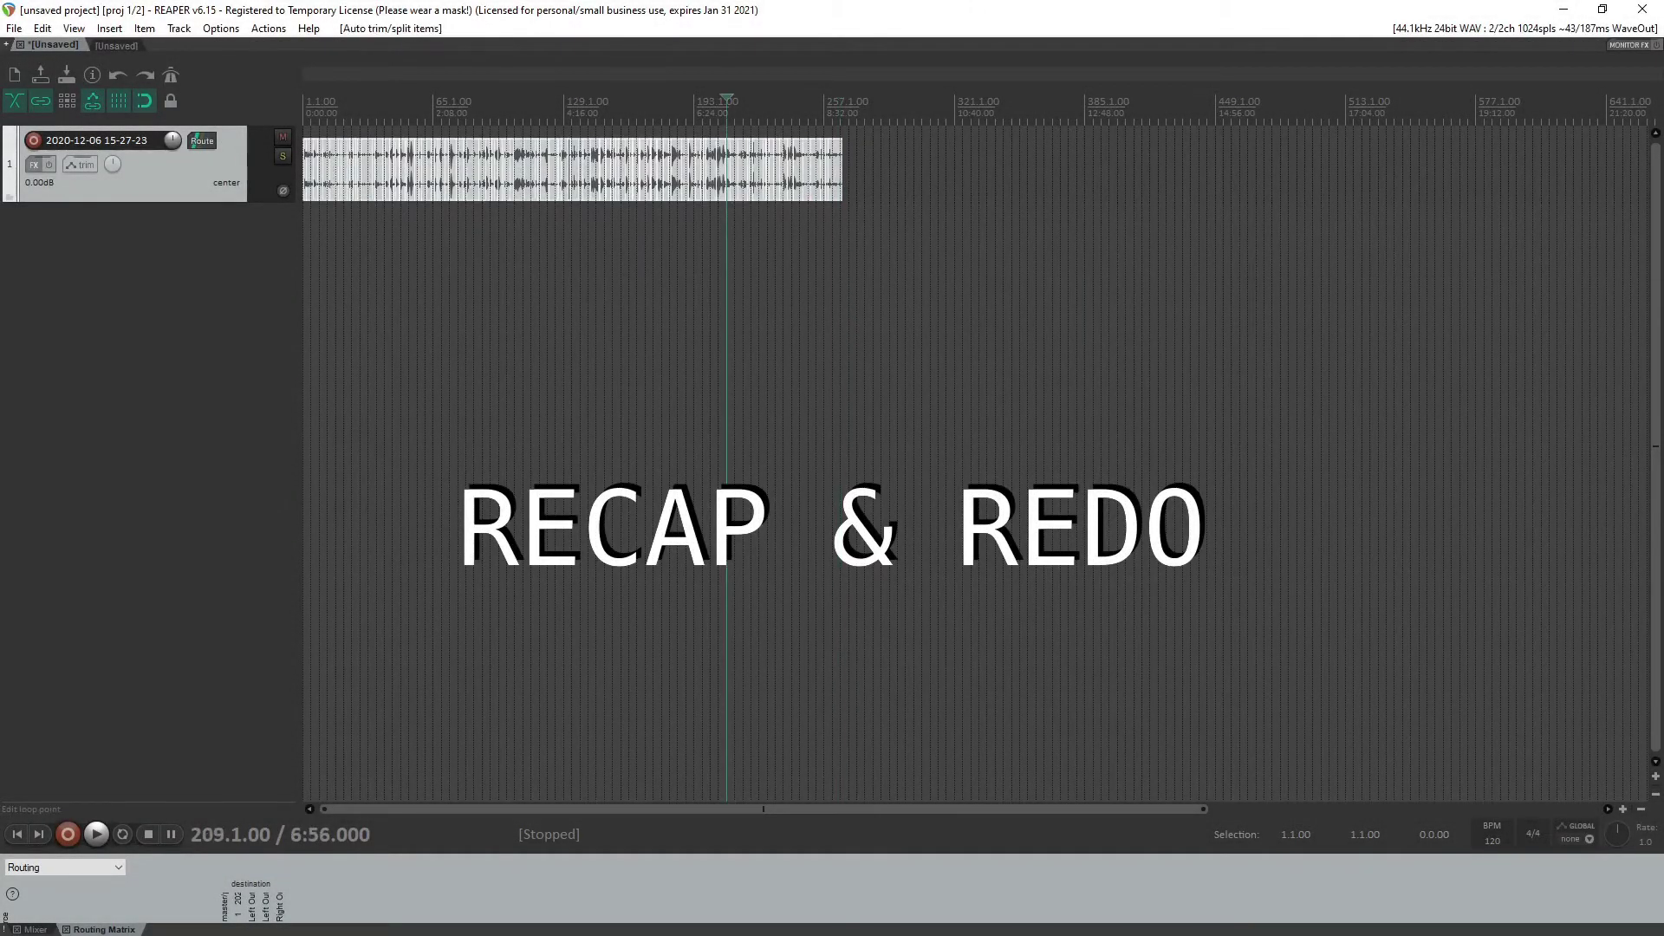
{"action": "key", "text": "ctrl+z"}
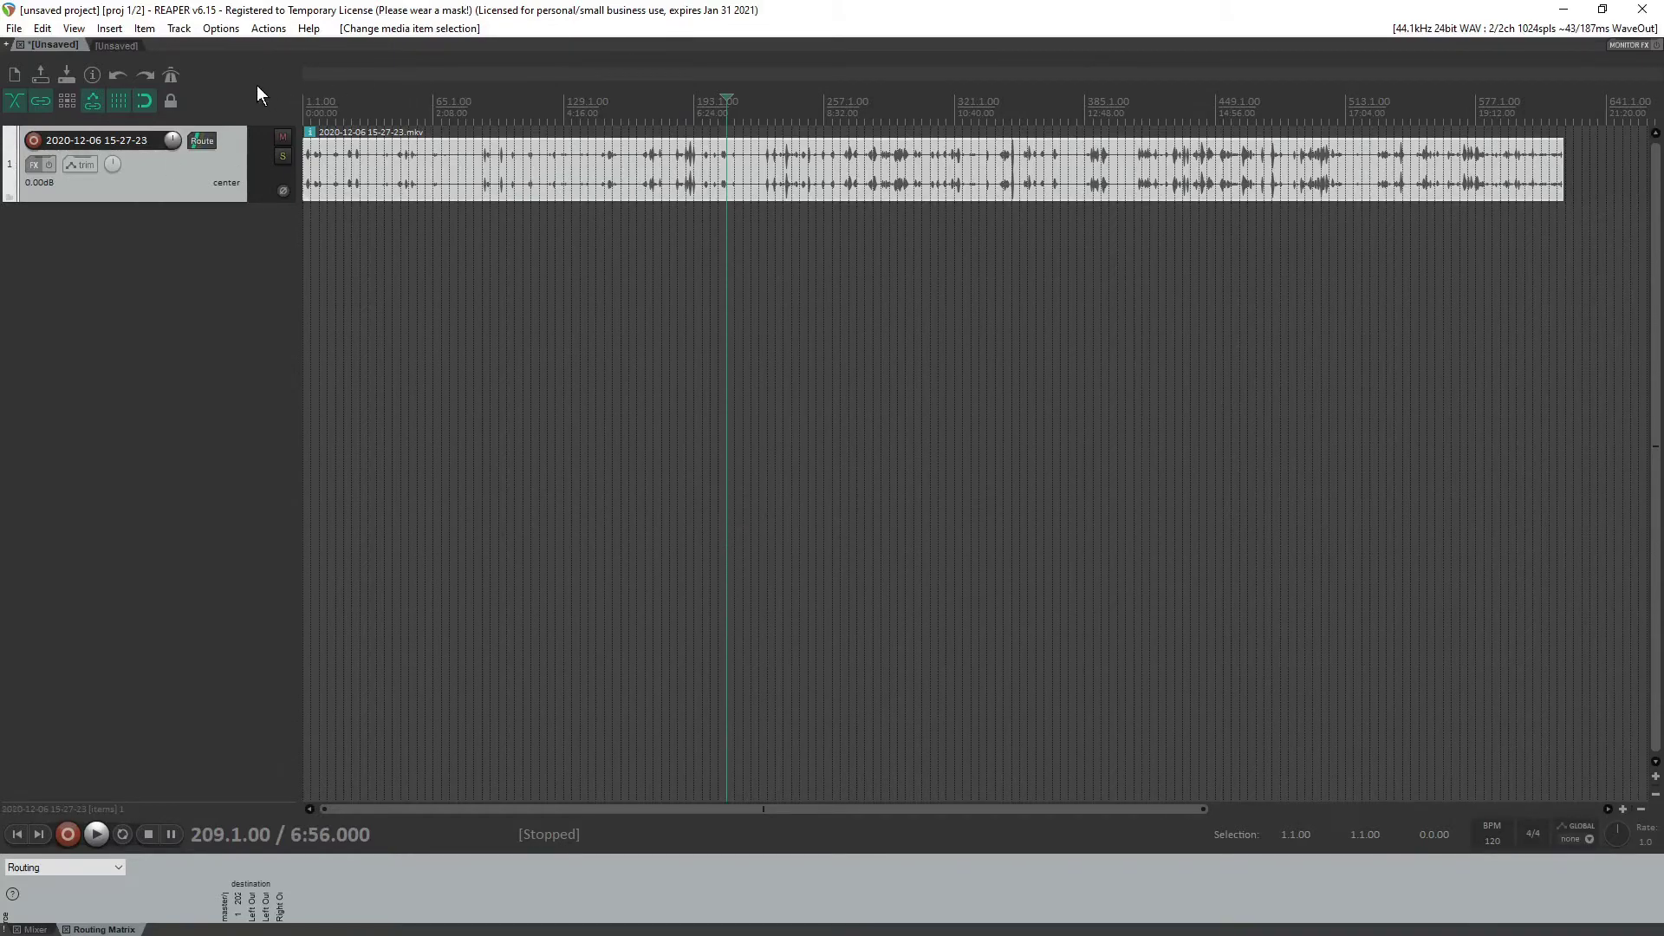
Step: Place the edit cursor at 5:12 and show the Actions list
{"action": "left_click", "coordinate": [622, 189]}
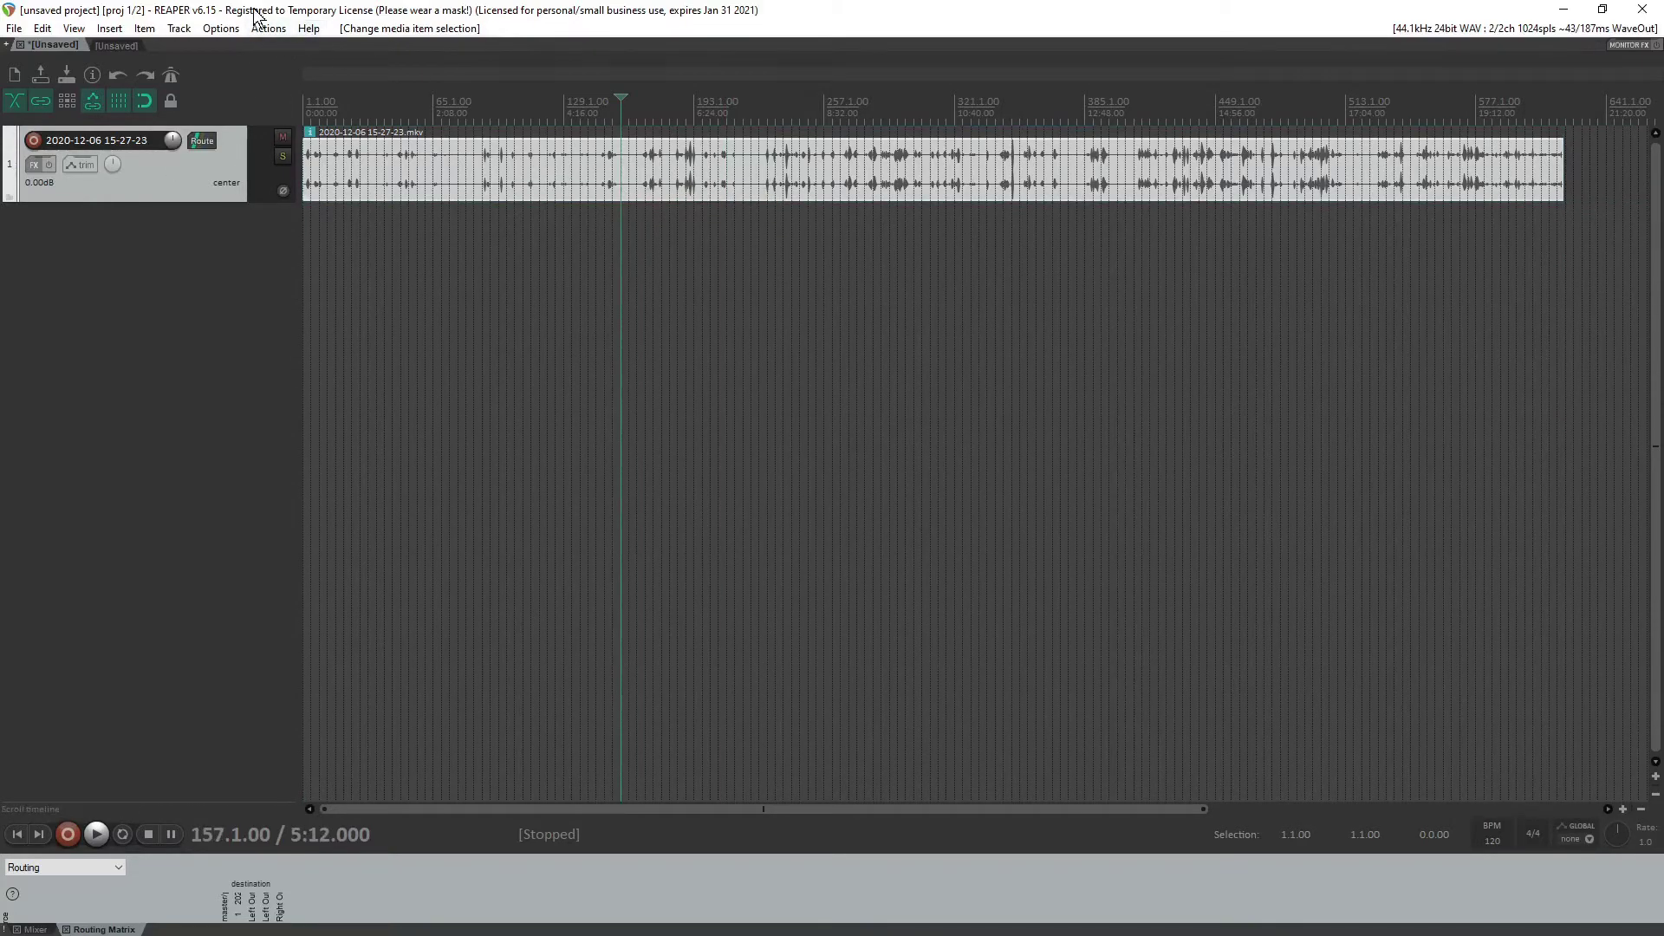
{"action": "left_click", "coordinate": [269, 29]}
{"action": "left_click", "coordinate": [278, 50]}
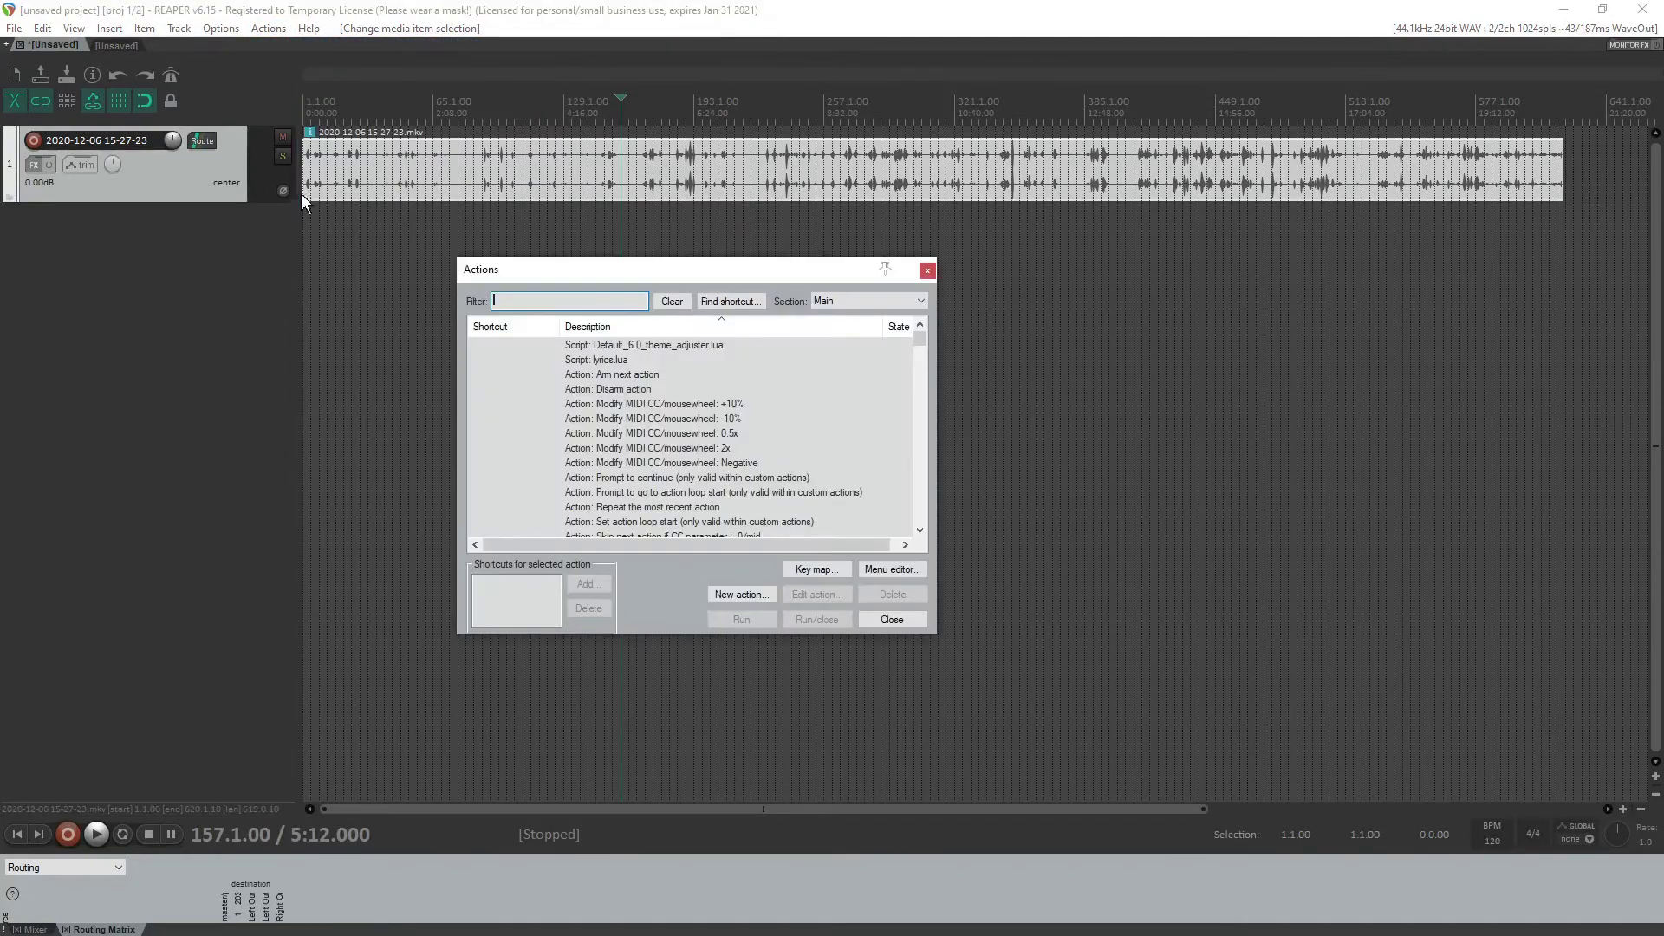
Step: Run the 'Auto trim/split items (remove silence)' action again and process the recording
{"action": "type", "text": "s"}
{"action": "key", "text": "BackSpace"}
{"action": "type", "text": "remove sil"}
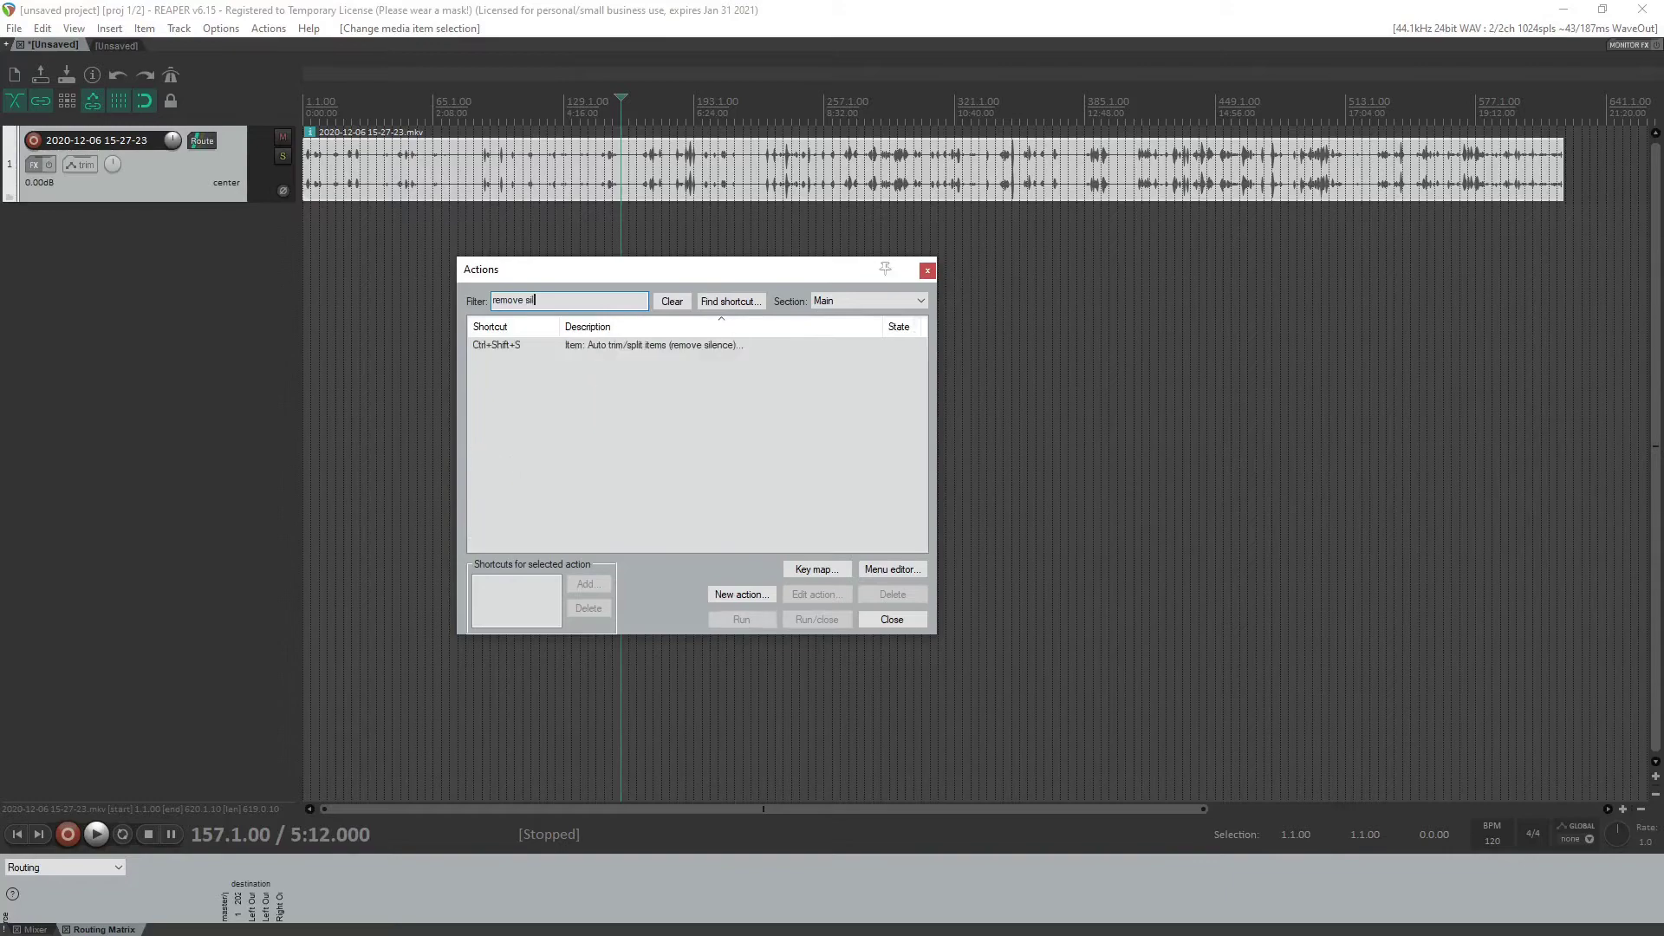
{"action": "left_click", "coordinate": [654, 343]}
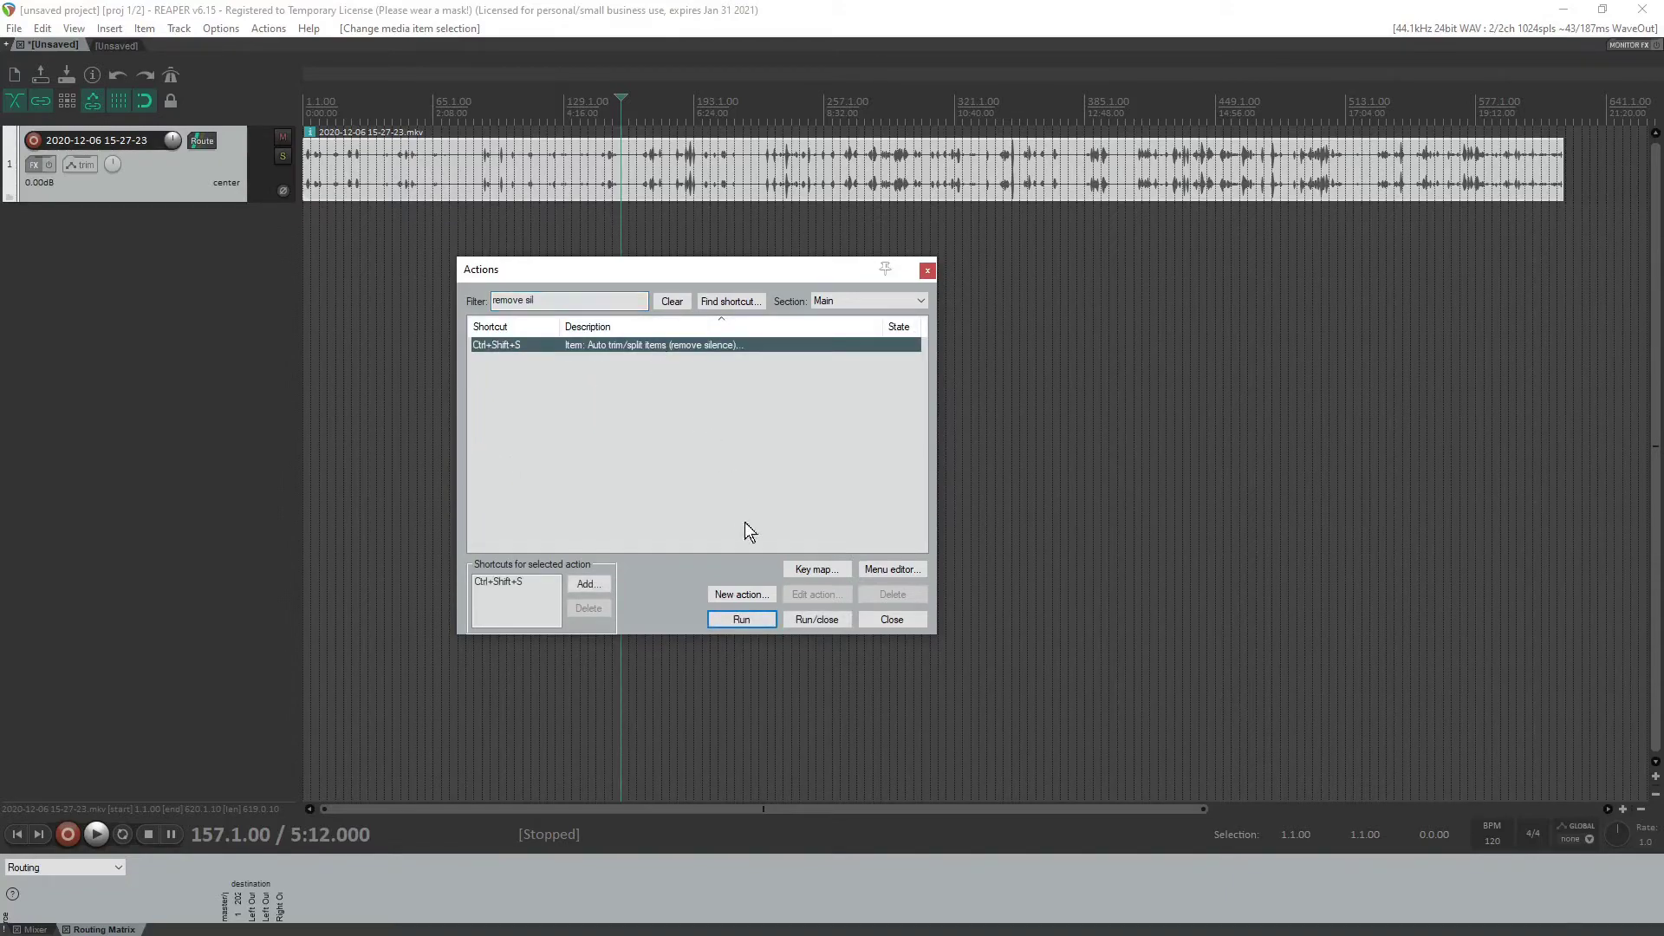
{"action": "left_click", "coordinate": [741, 620]}
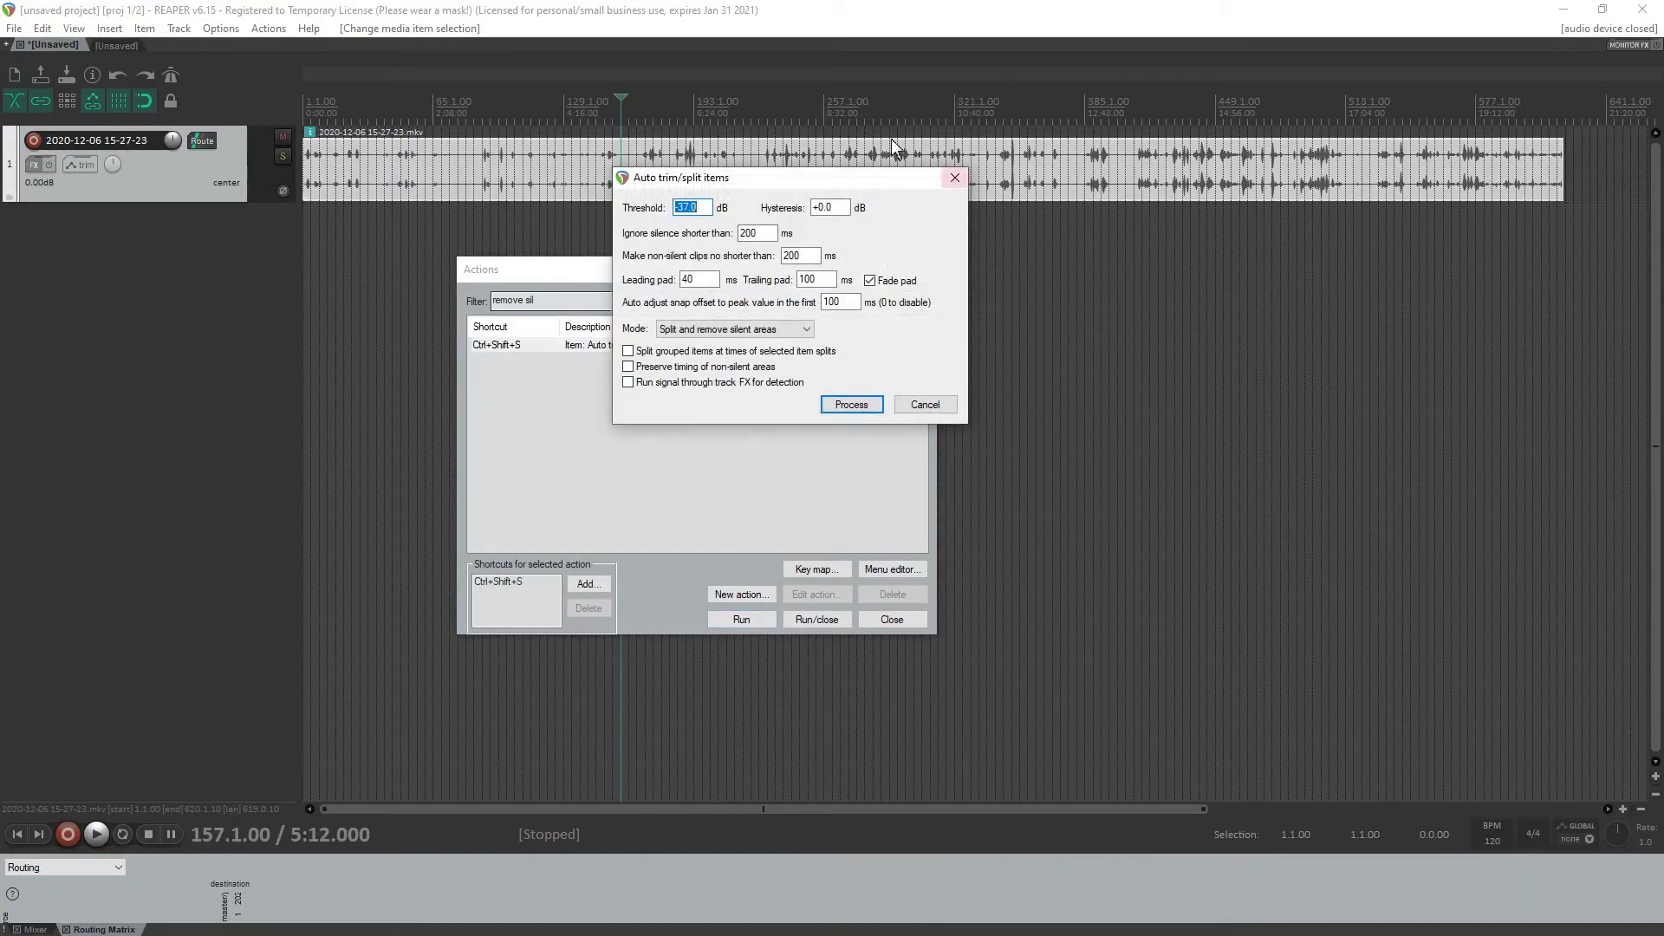
{"action": "left_click", "coordinate": [837, 404]}
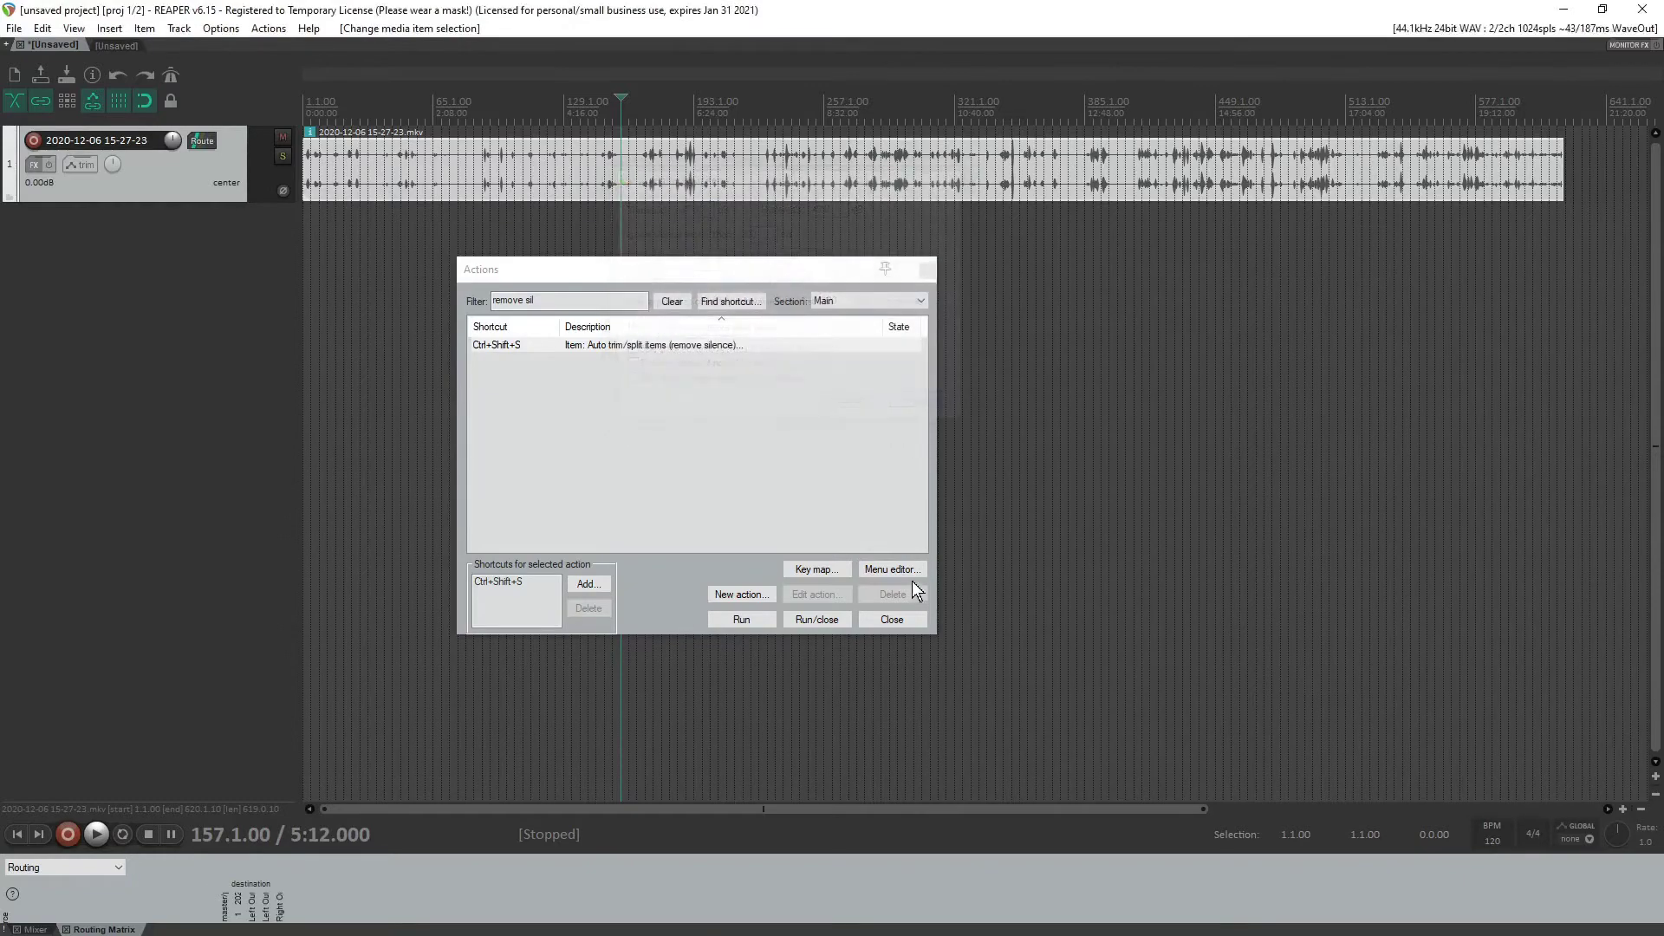
{"action": "left_click", "coordinate": [902, 620]}
Step: Move the edit cursor to 6:24 and run 'Render project to disk' to reopen Render to File
{"action": "left_click", "coordinate": [699, 176]}
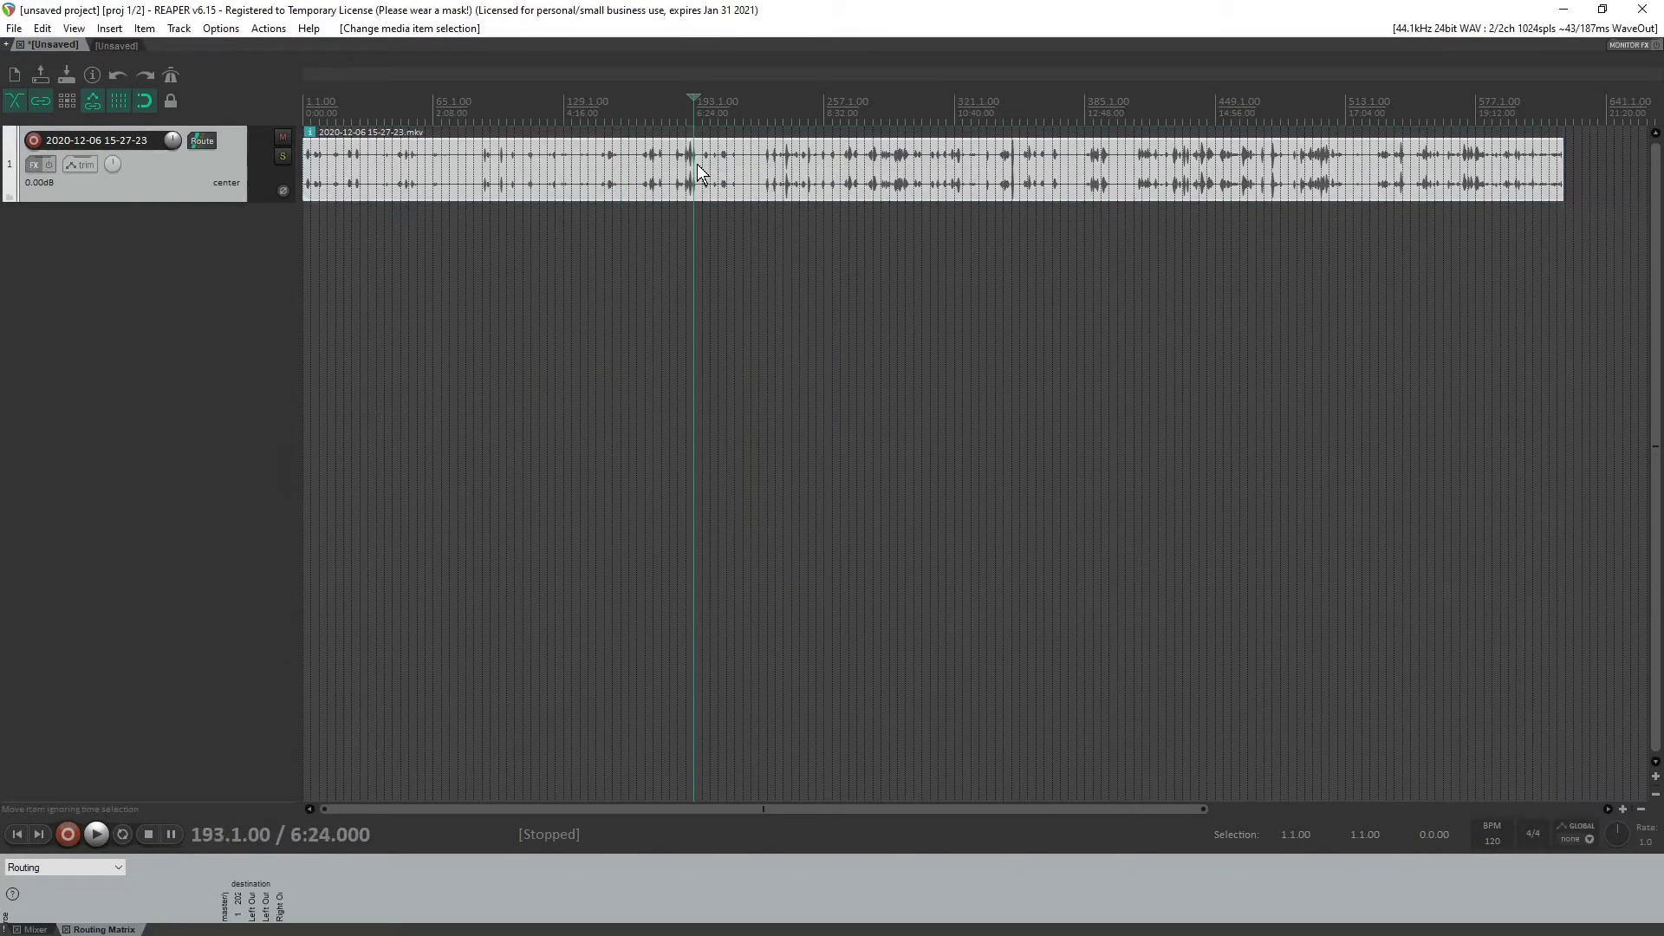
{"action": "right_click", "coordinate": [248, 41]}
{"action": "left_click", "coordinate": [302, 67]}
{"action": "key", "text": "question"}
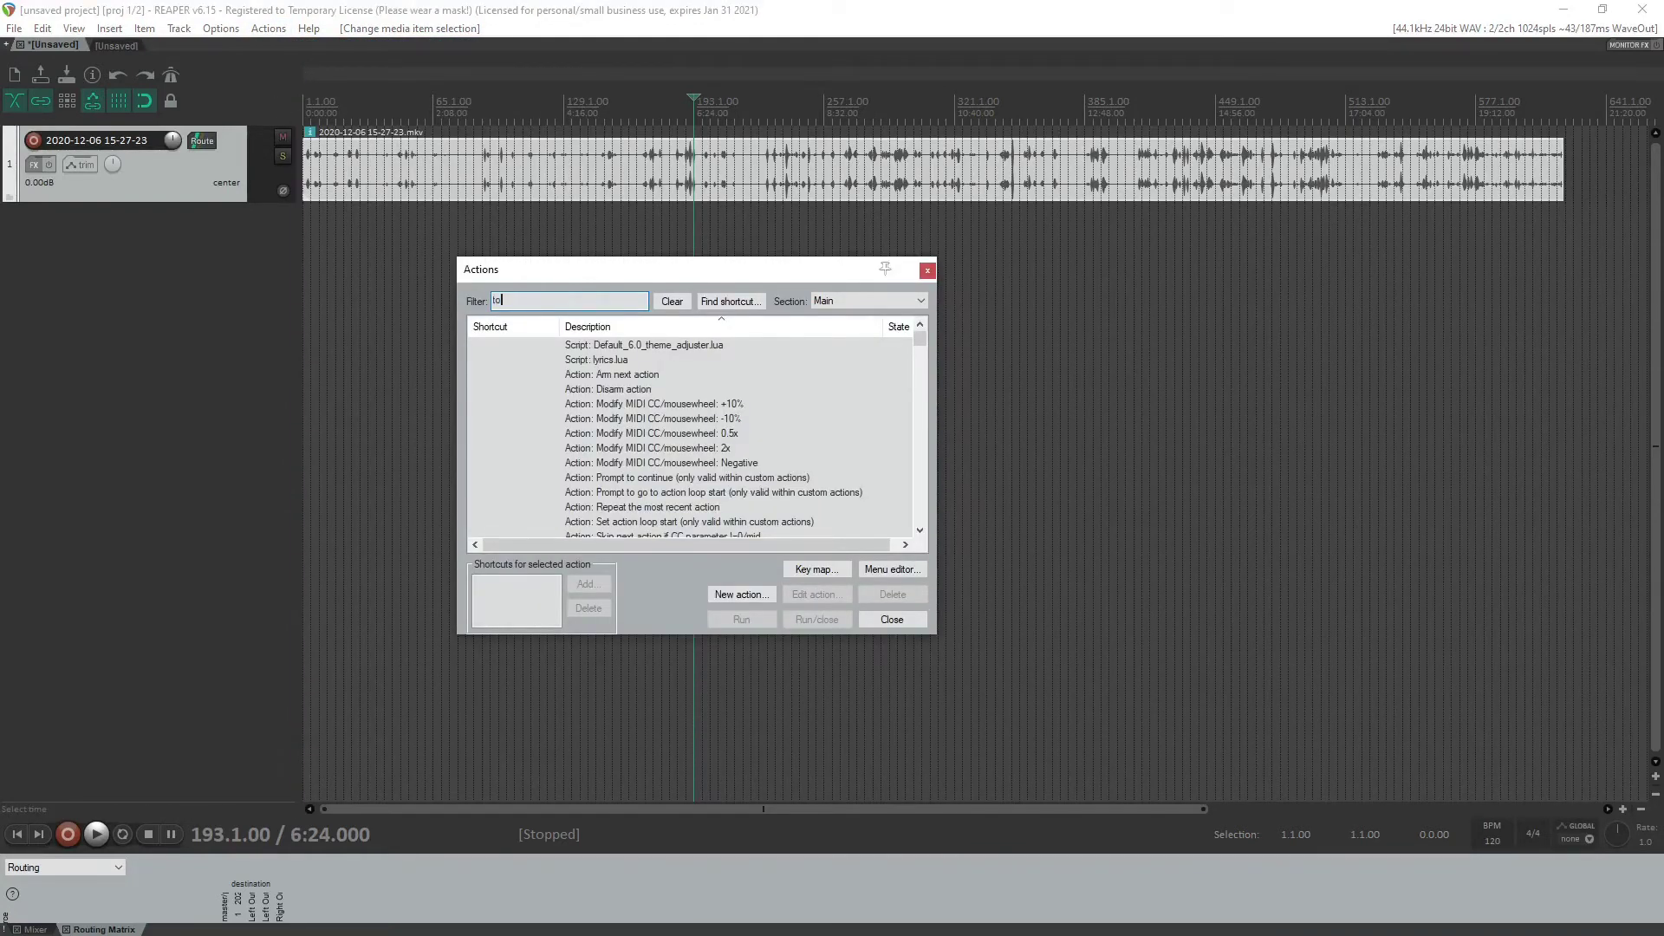
{"action": "type", "text": "to disk"}
{"action": "left_click", "coordinate": [626, 345]}
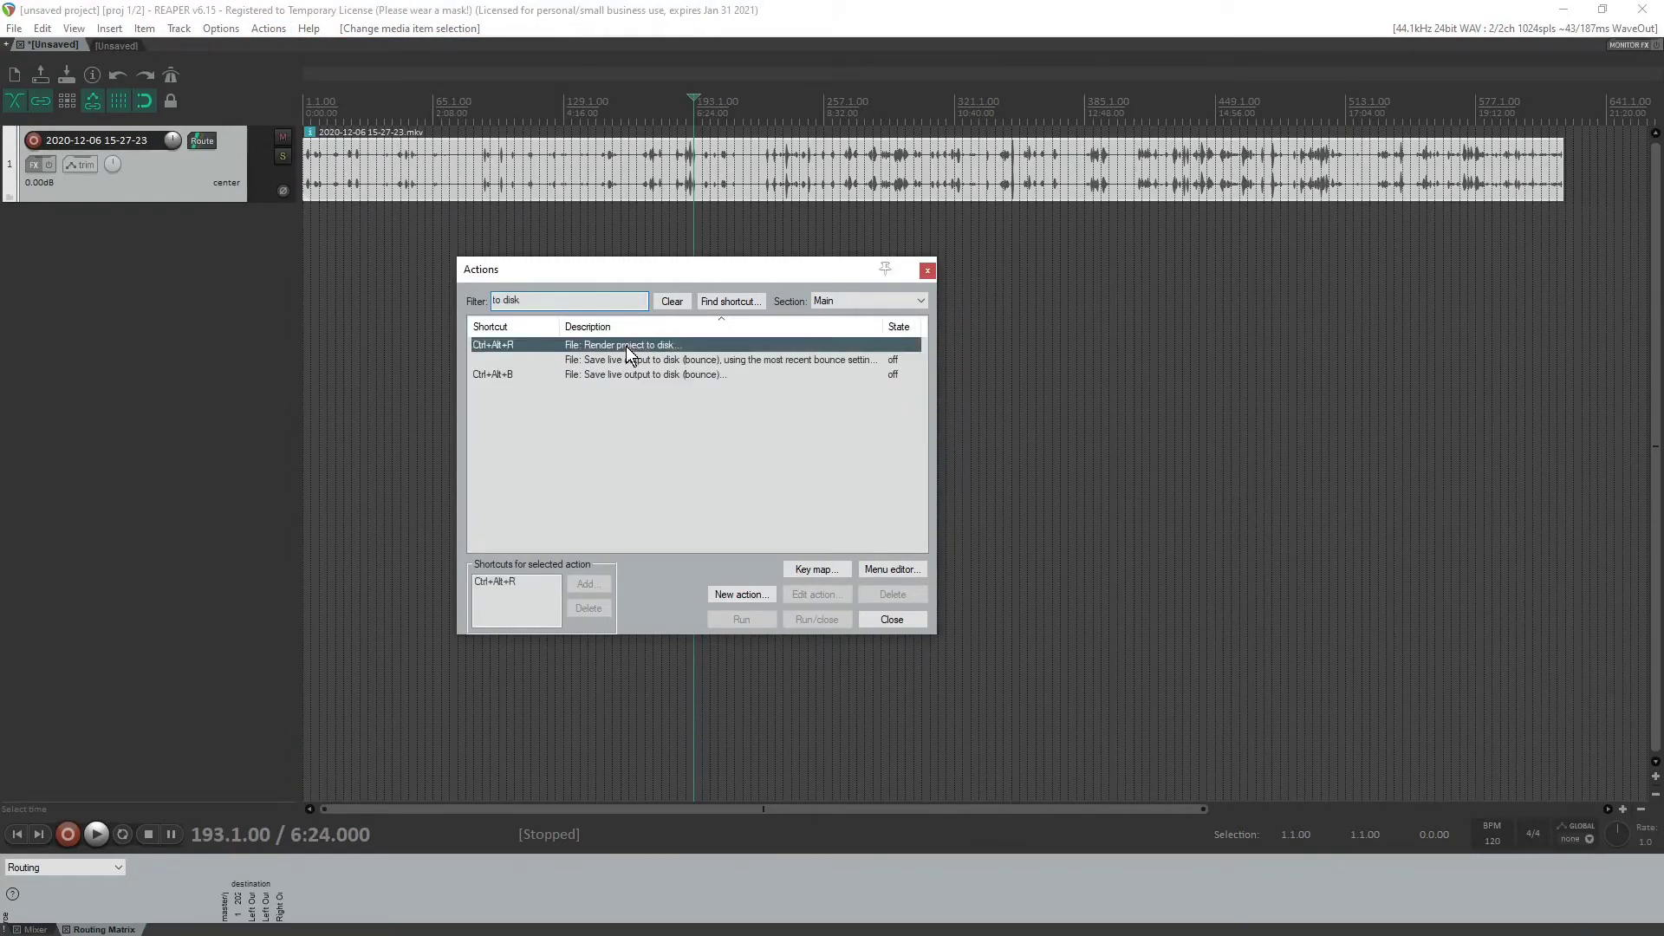
{"action": "left_click", "coordinate": [755, 621]}
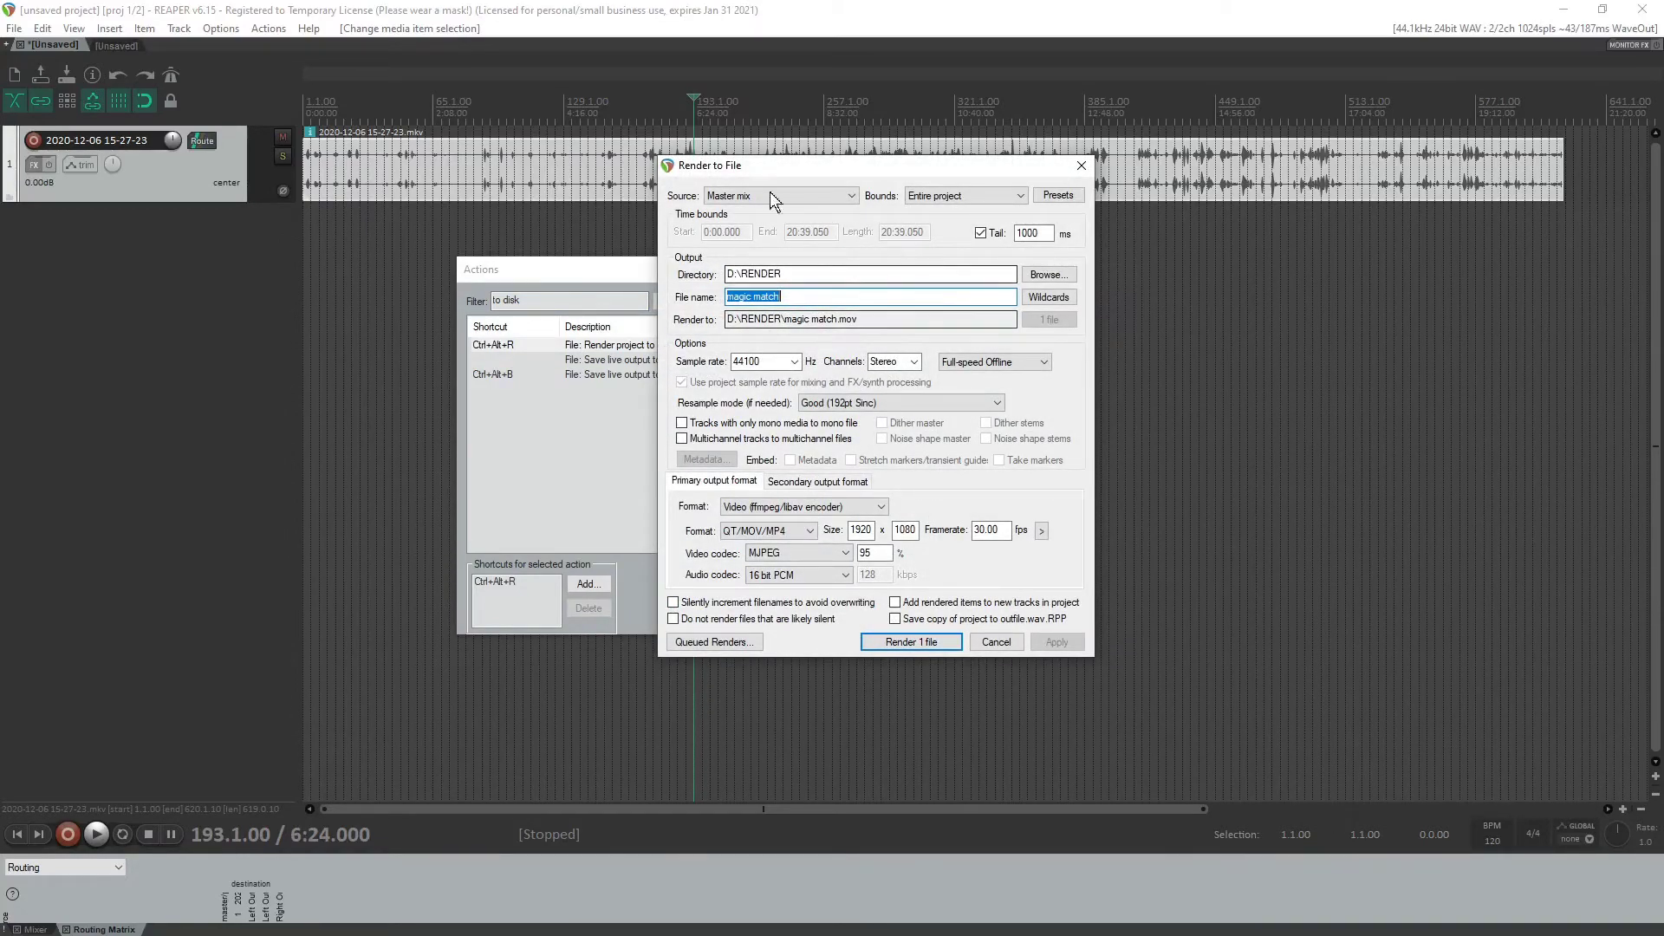
Step: Try the WEBM container, restore QT/MOV/MP4, then cancel Render to File without rendering
{"action": "left_click", "coordinate": [768, 531]}
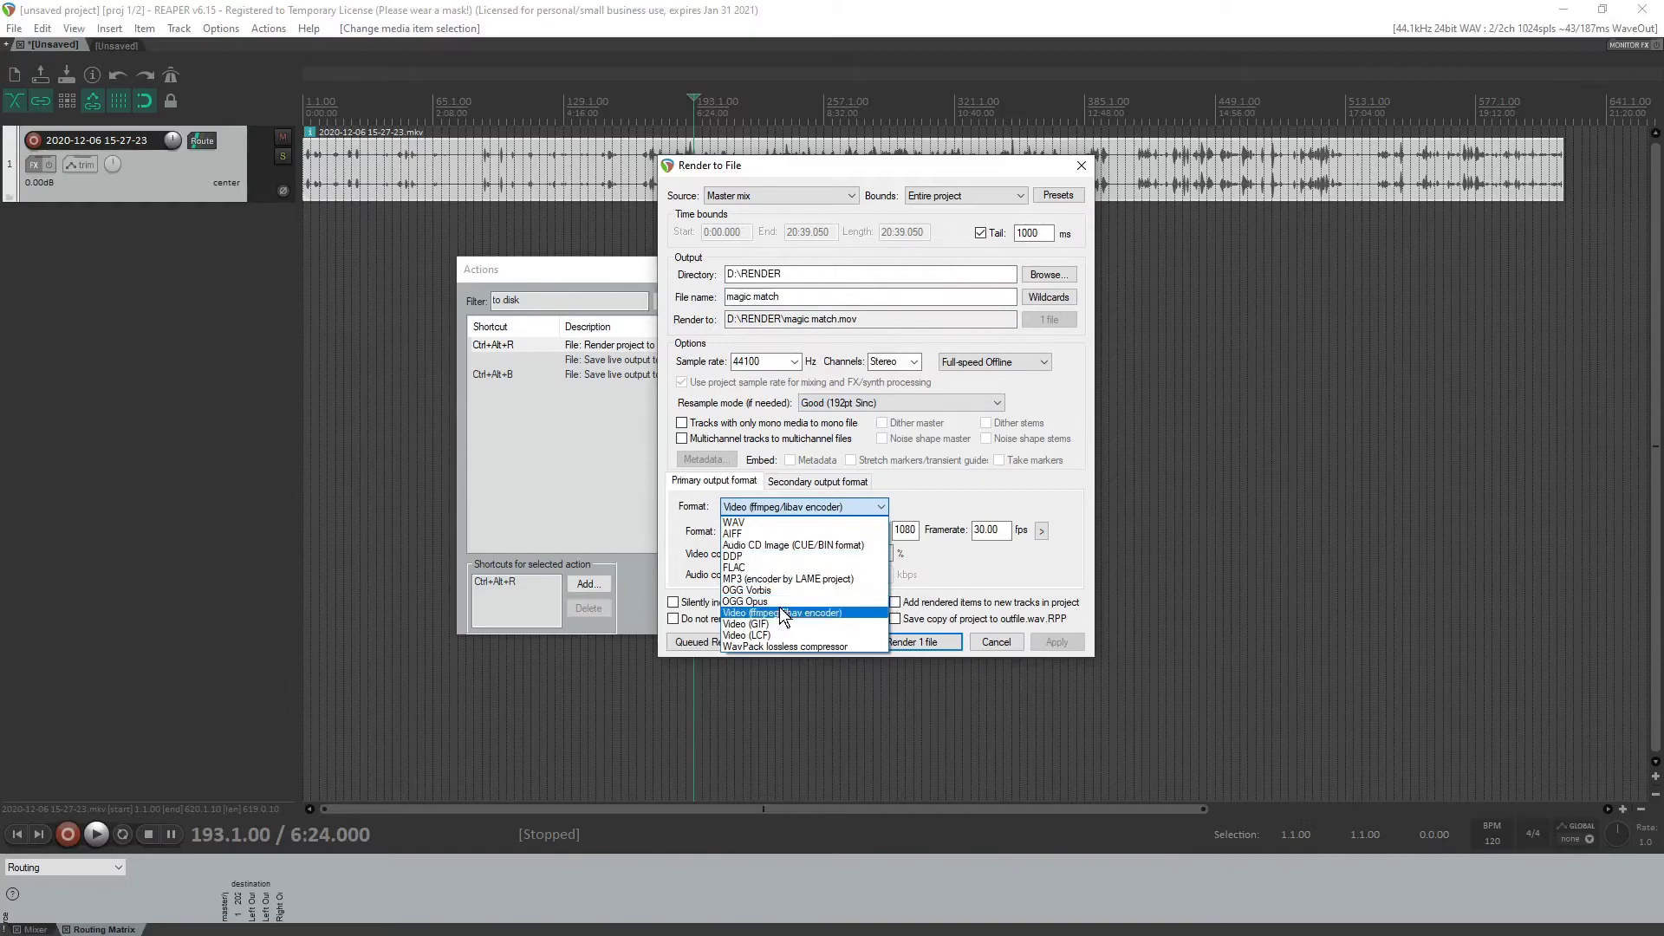
{"action": "left_click", "coordinate": [783, 565]}
{"action": "left_click", "coordinate": [780, 531]}
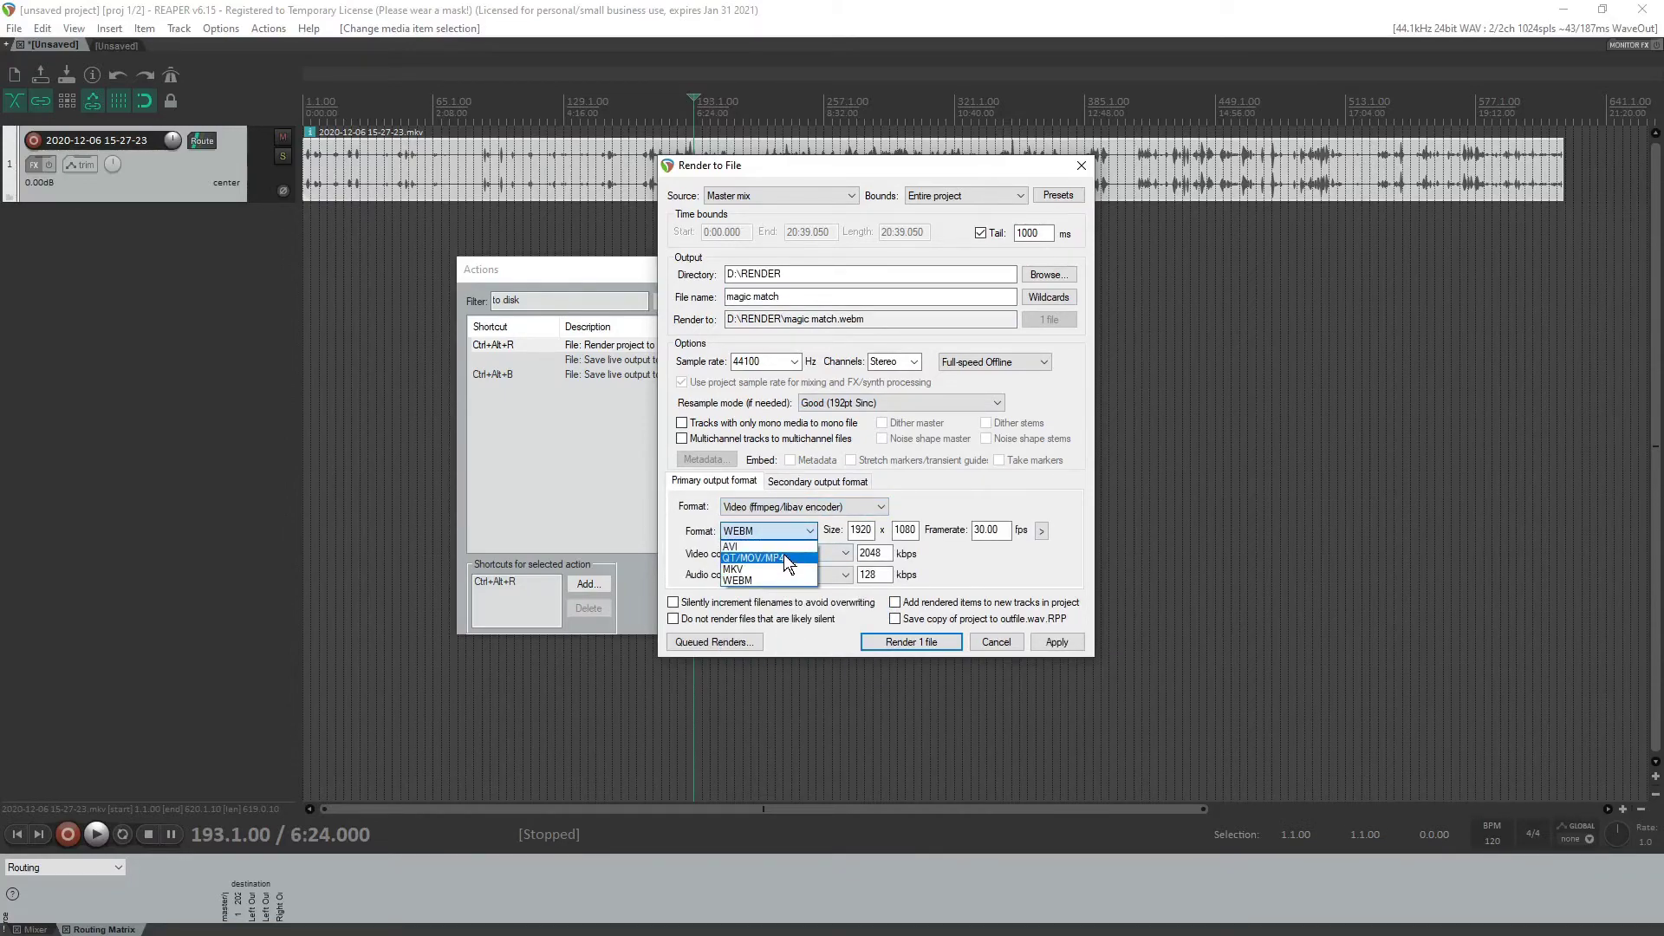
{"action": "left_click", "coordinate": [786, 560]}
{"action": "left_click", "coordinate": [795, 530]}
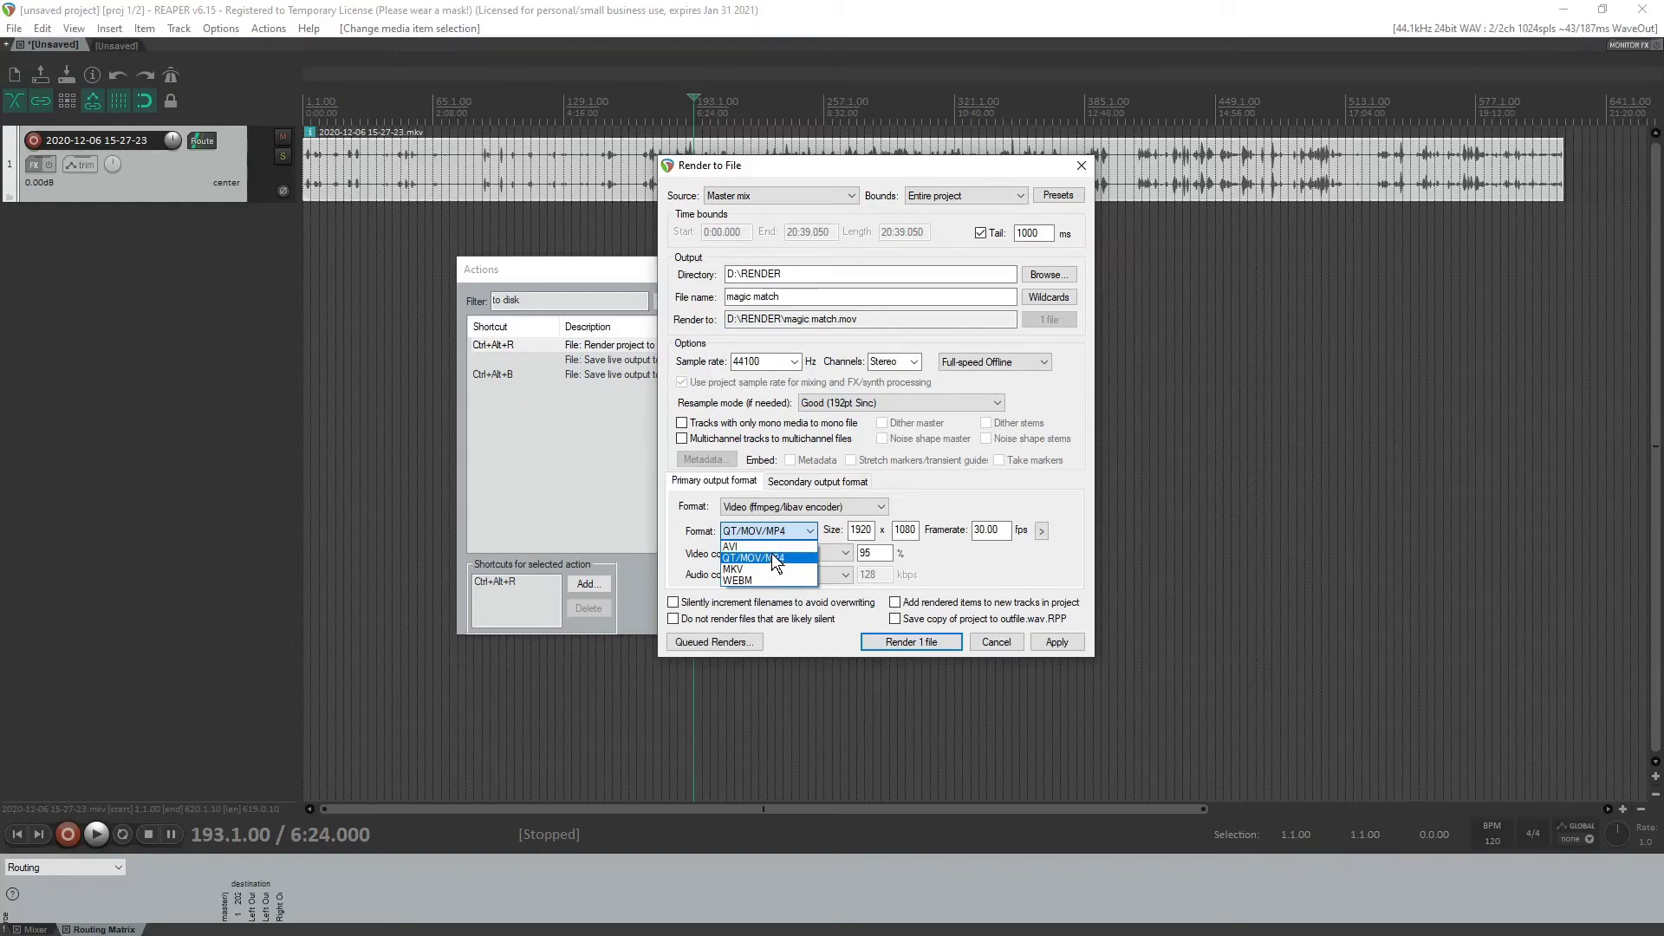
{"action": "left_click", "coordinate": [994, 637]}
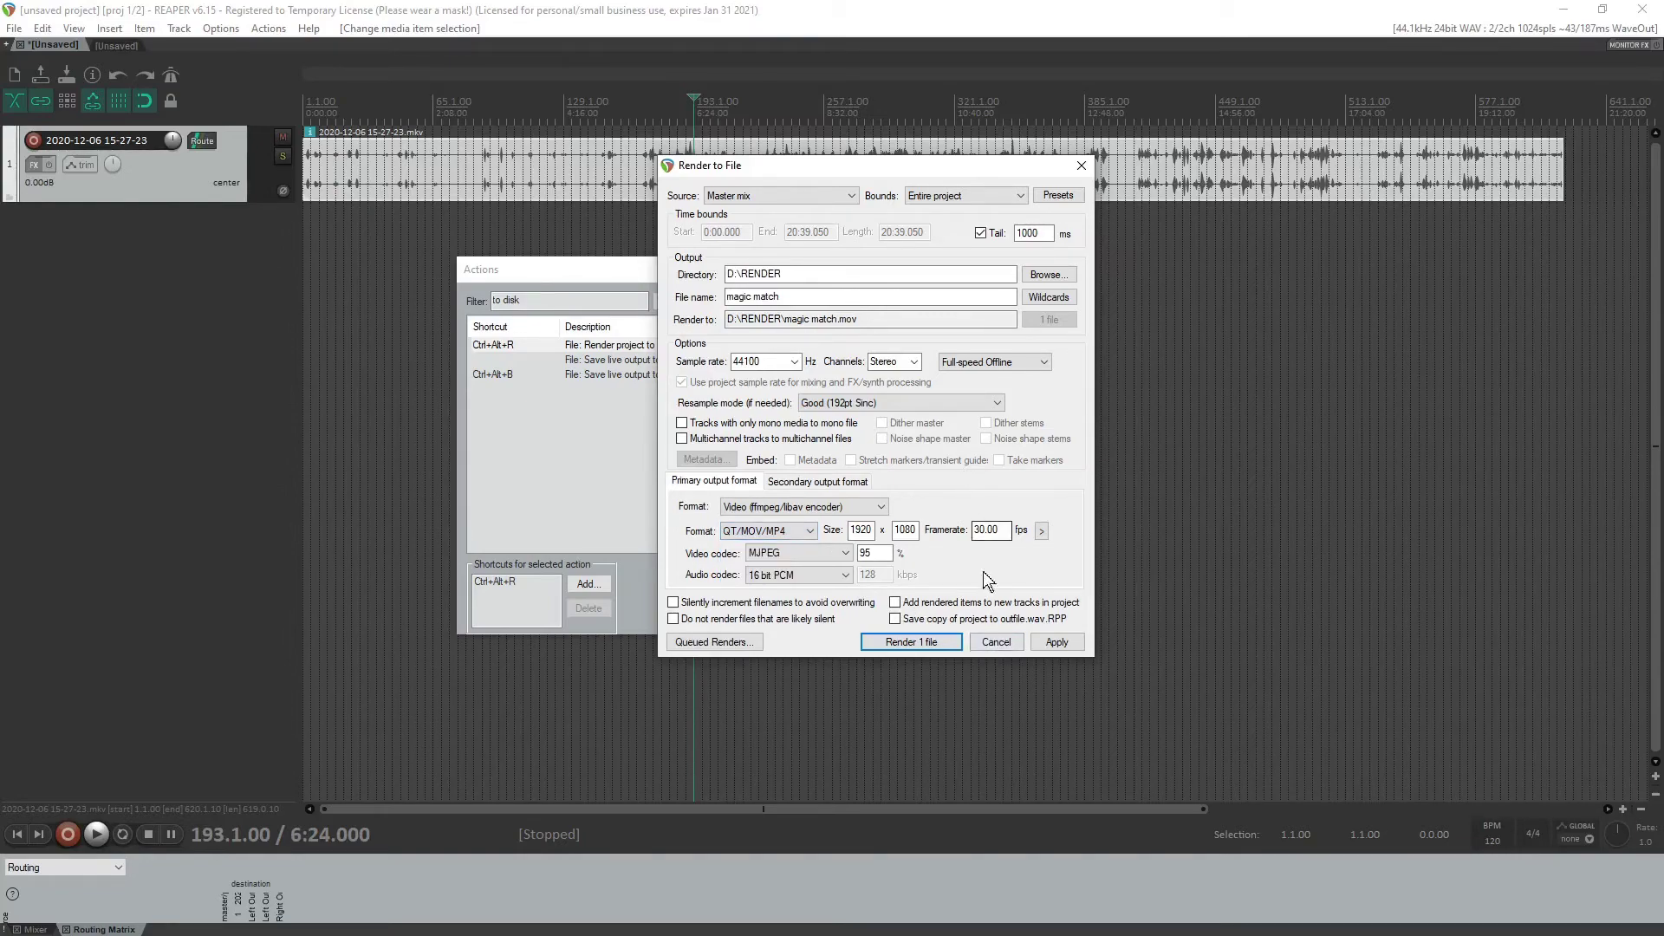
{"action": "left_click", "coordinate": [995, 642]}
{"action": "left_click", "coordinate": [901, 623]}
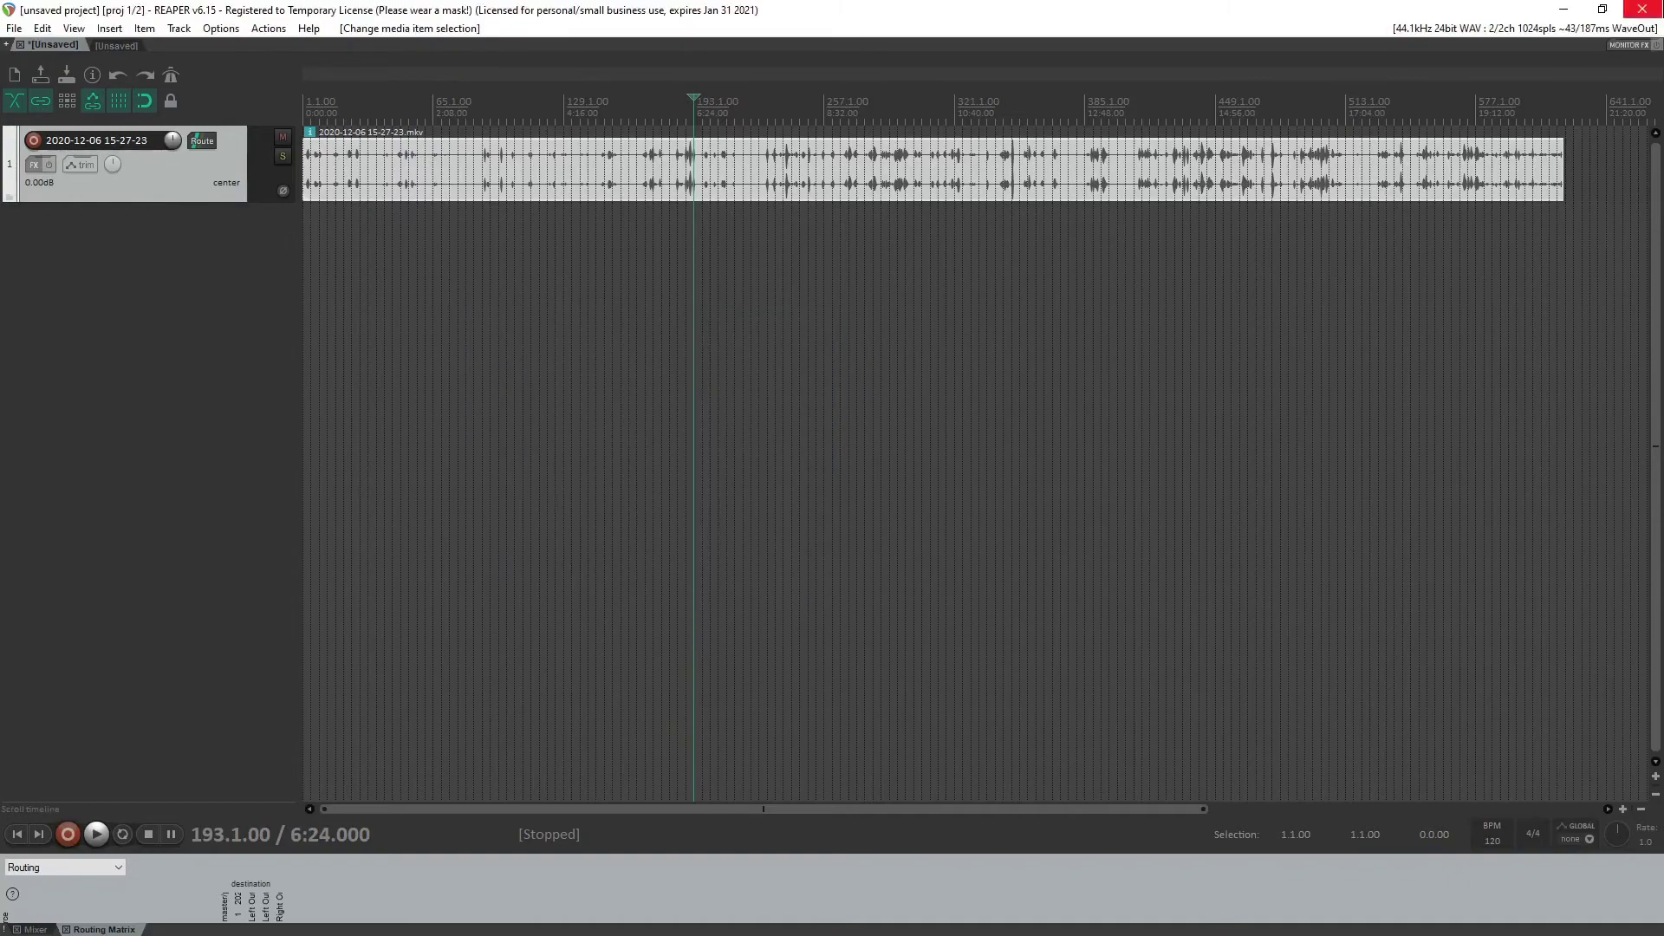